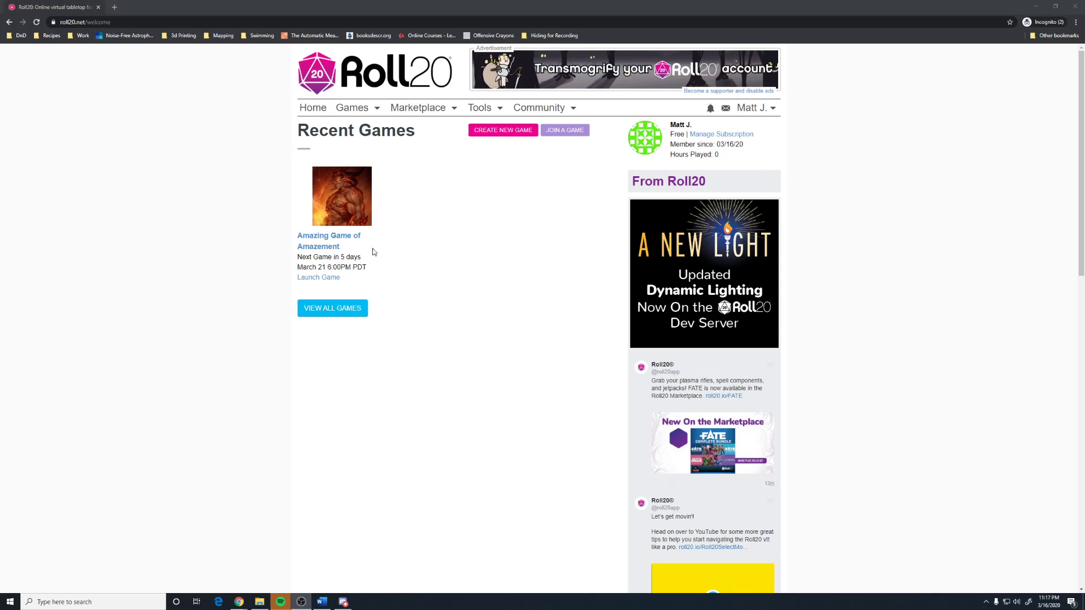
Step: Open the Amazing Game of Amazement from the recent games and launch it
{"action": "left_click", "coordinate": [339, 241]}
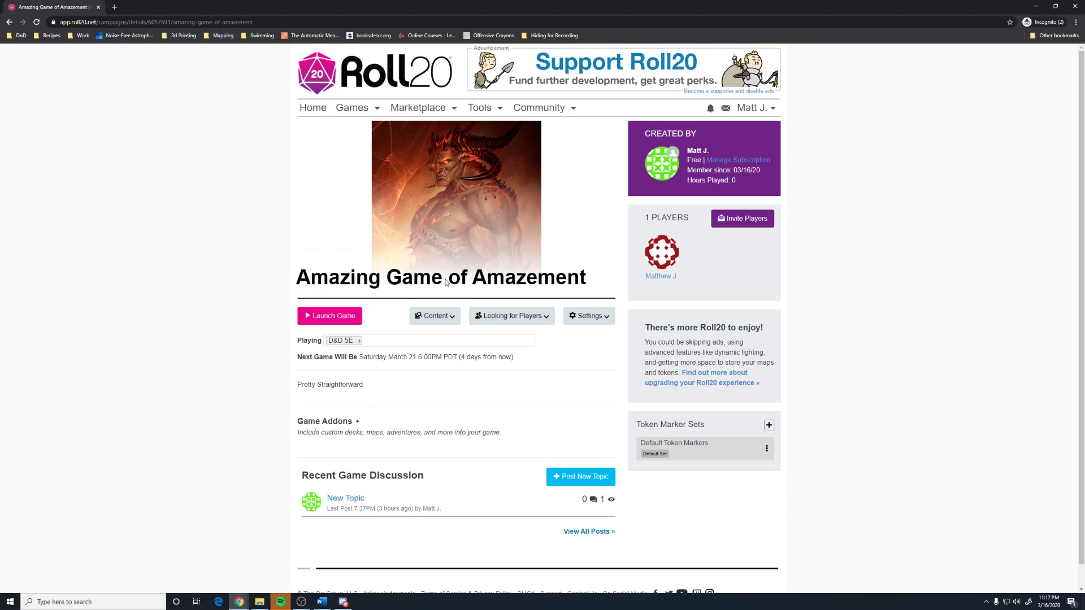
{"action": "mouse_move", "coordinate": [663, 259]}
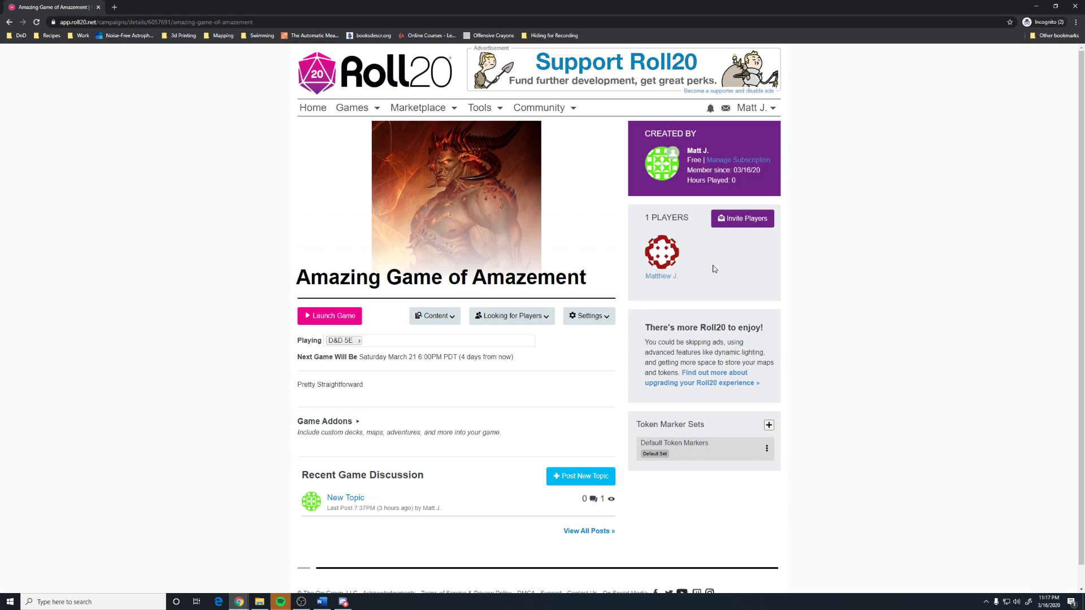
{"action": "left_click", "coordinate": [342, 321]}
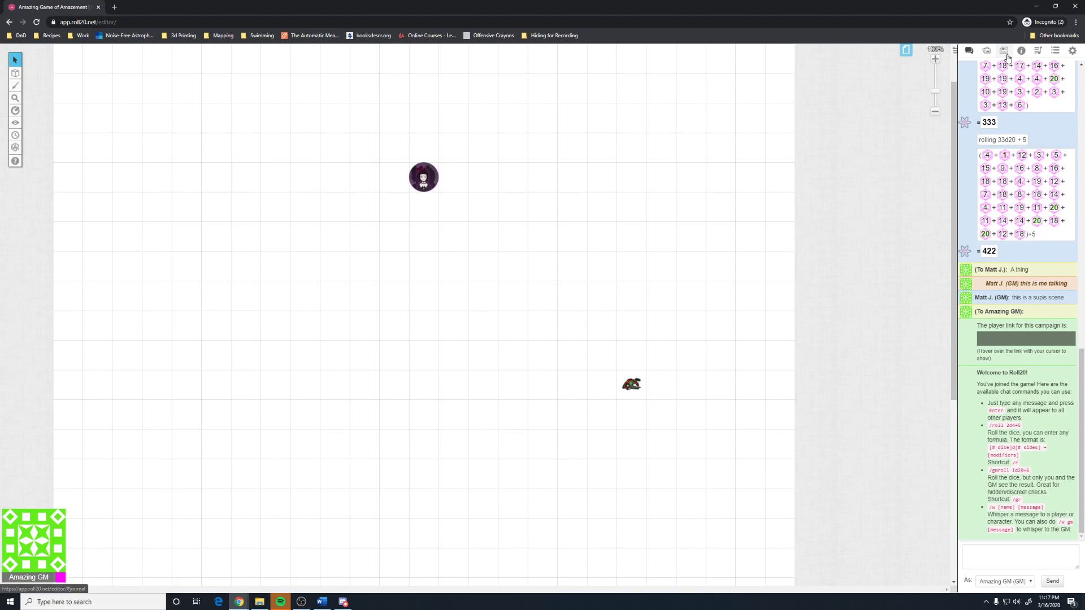
Step: Add a character to the journal, name it Player 1 and give it the fiery warrior picture as avatar
{"action": "left_click", "coordinate": [1005, 56]}
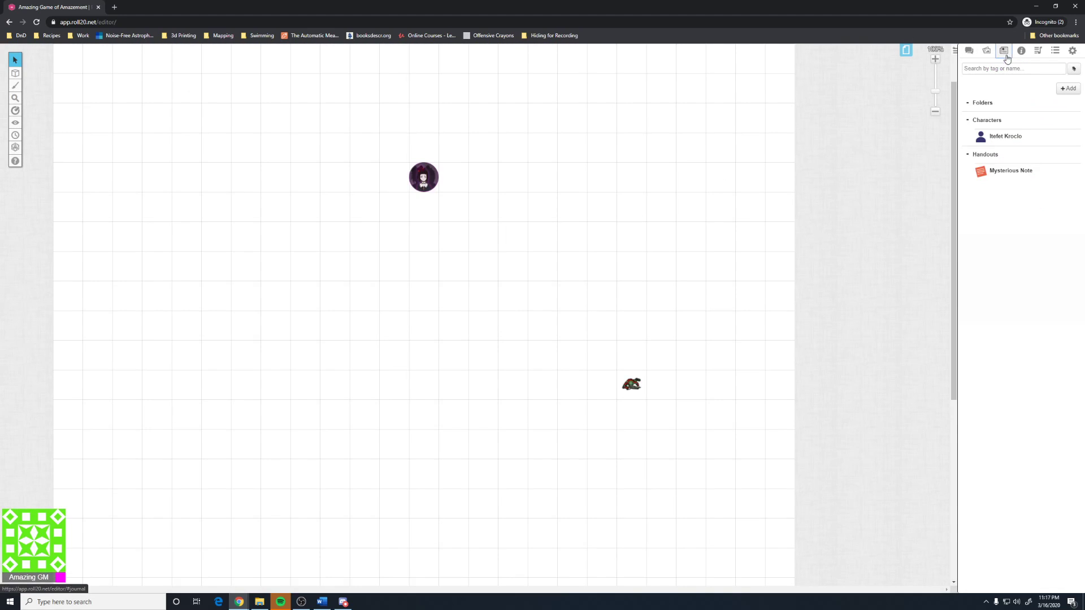
{"action": "left_click", "coordinate": [1069, 90]}
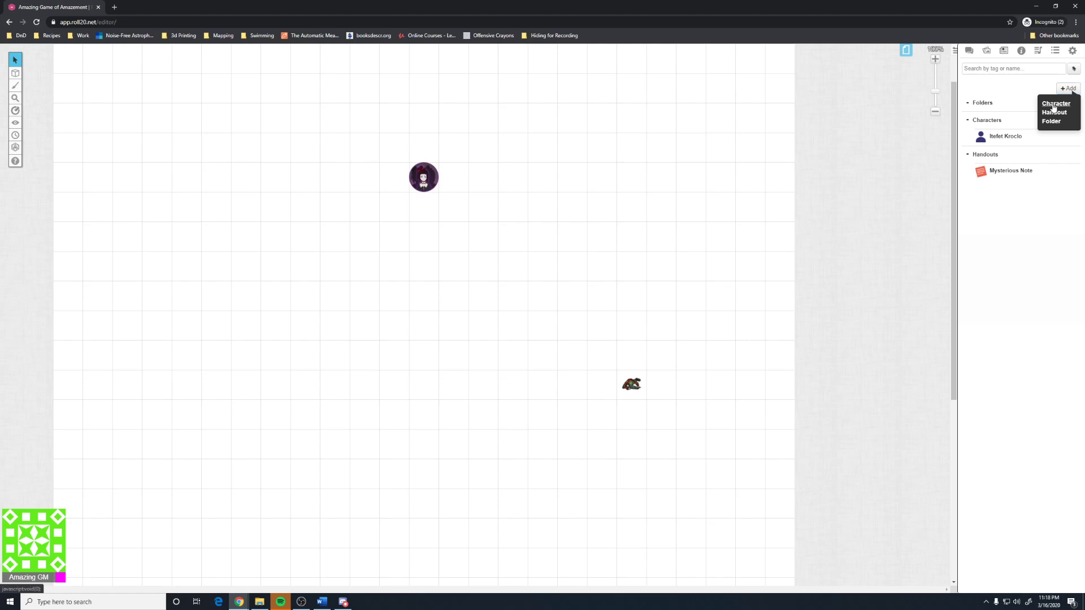
{"action": "left_click", "coordinate": [1054, 105]}
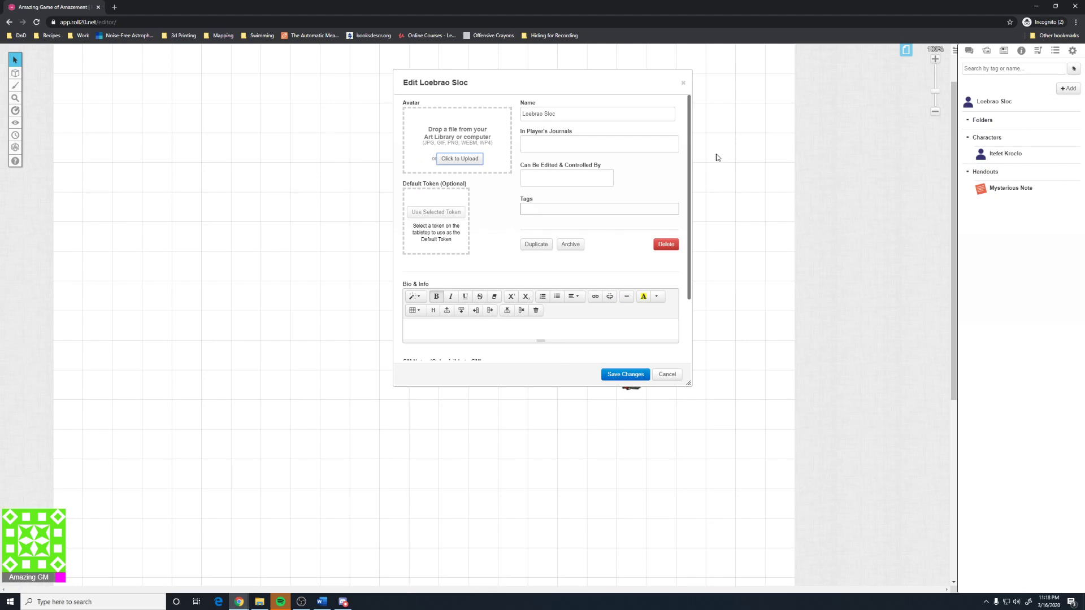
{"action": "triple_click", "coordinate": [587, 116]}
{"action": "key", "text": "BackSpace"}
{"action": "type", "text": "Player 1"}
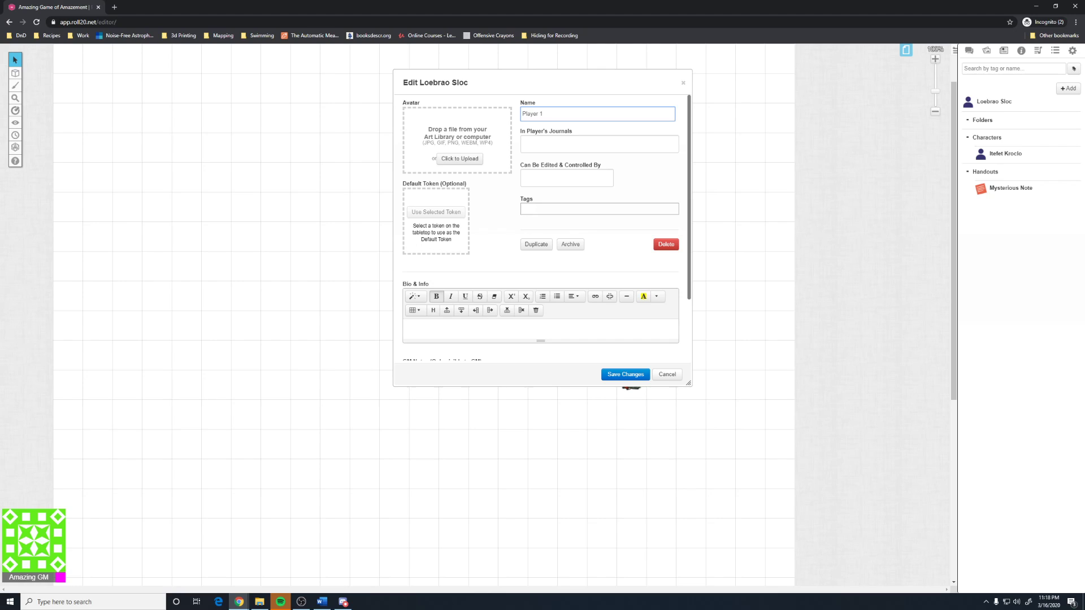
{"action": "left_click_drag", "start_coordinate": [1084, 238], "coordinate": [452, 154]}
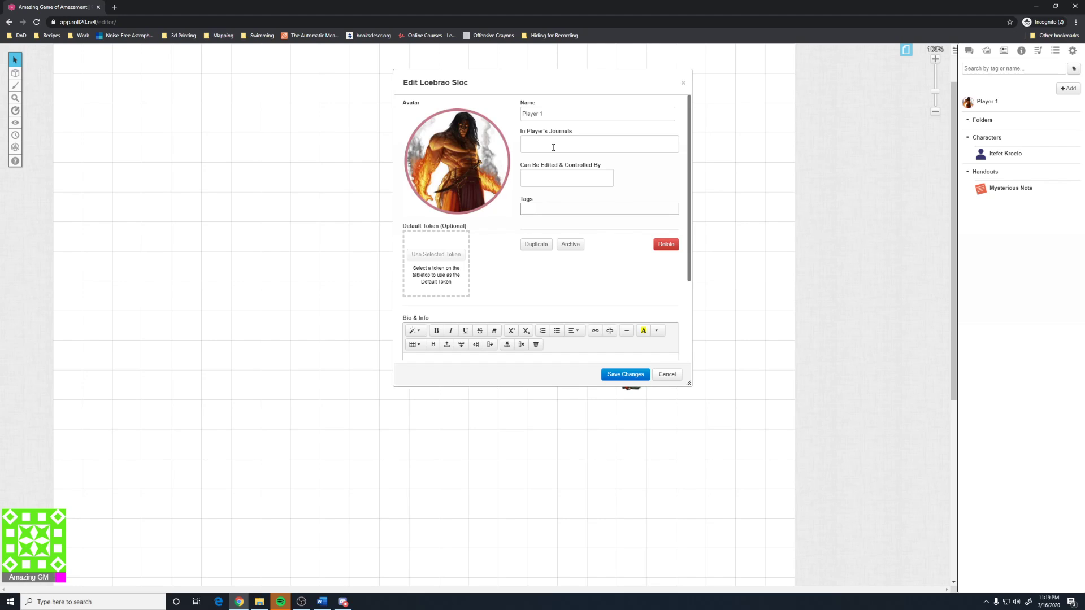
Step: Put the character in All Players' journals and let only the invited player edit and control it
{"action": "left_click", "coordinate": [553, 147]}
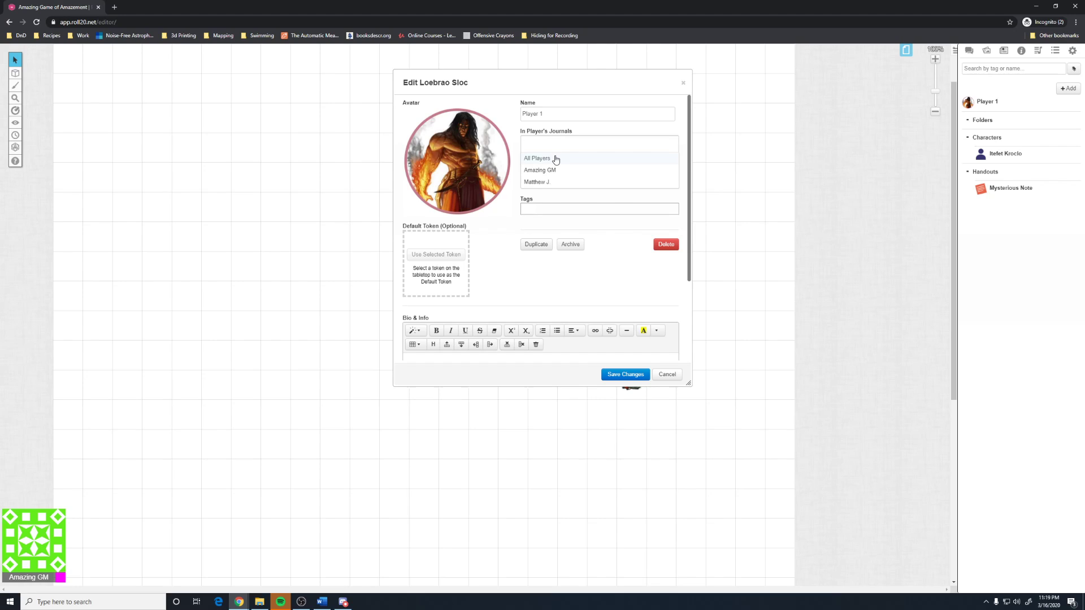
{"action": "left_click", "coordinate": [556, 160]}
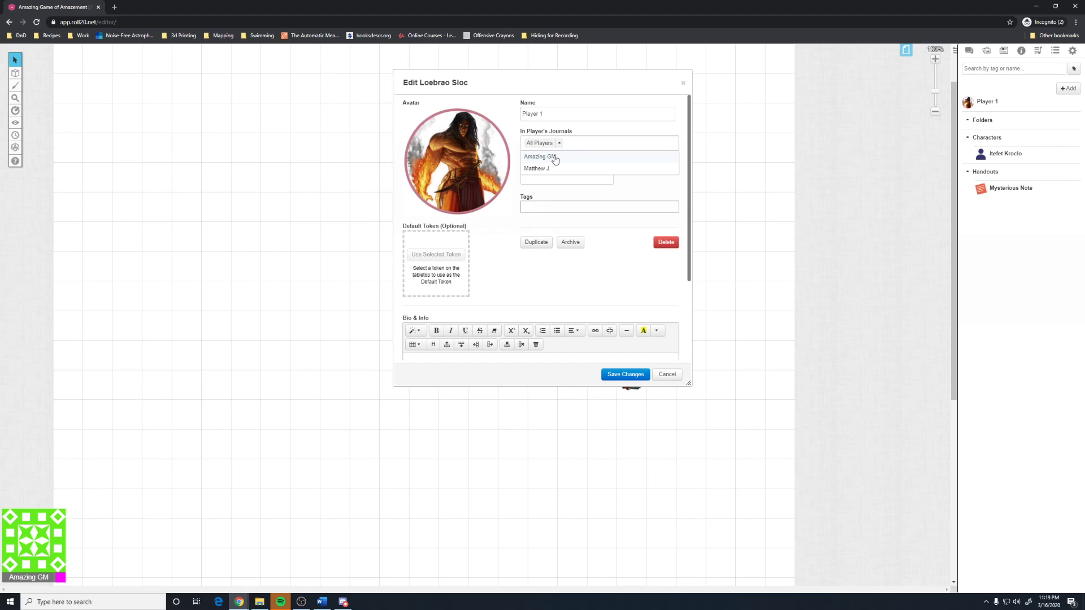
{"action": "left_click", "coordinate": [621, 135]}
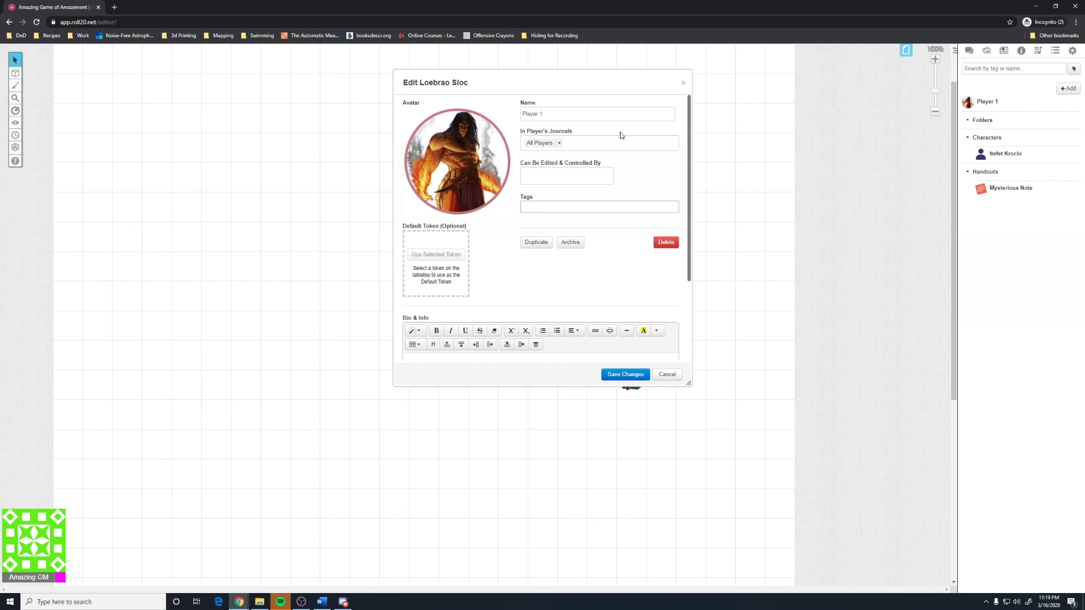
{"action": "left_click", "coordinate": [581, 177]}
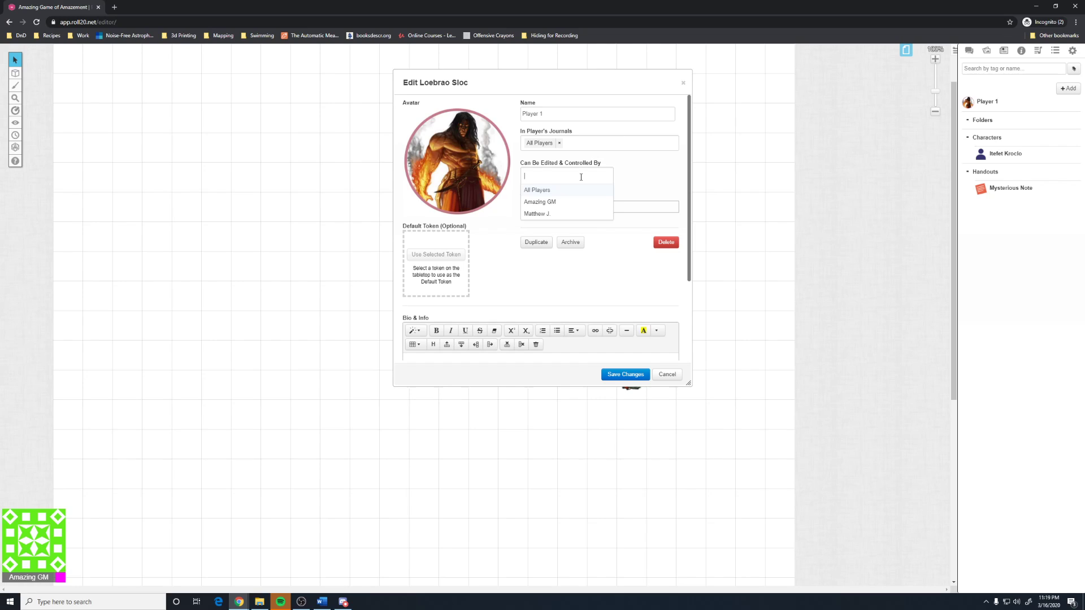
{"action": "left_click", "coordinate": [572, 215]}
{"action": "left_click", "coordinate": [638, 179]}
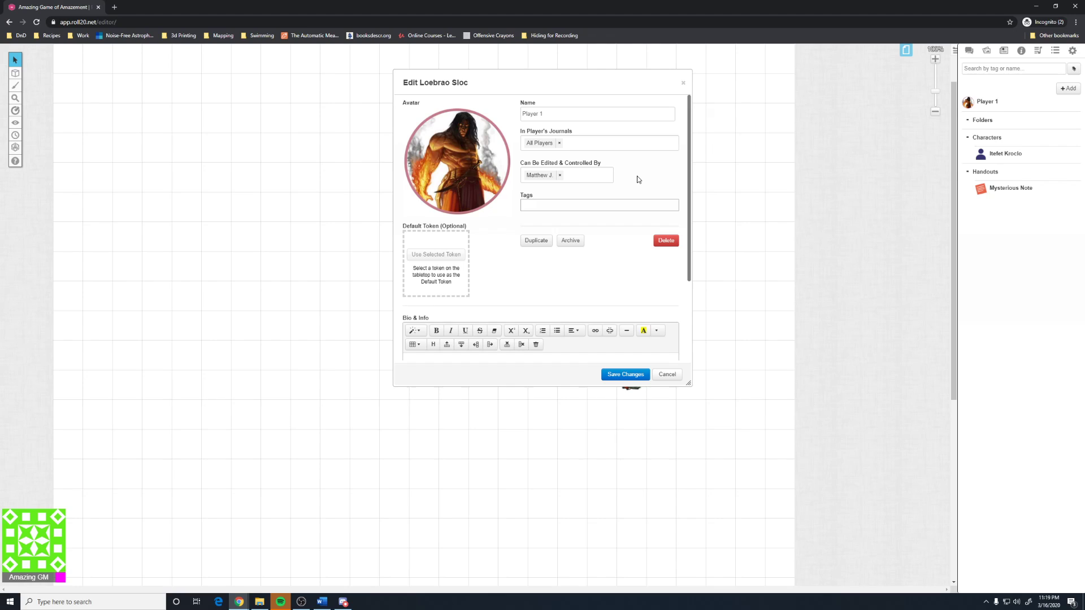
Step: Enter the bio "Player 1's has entered the game!!" and the GM note "Kill this one with rocks", and save the character
{"action": "scroll", "coordinate": [612, 274], "scroll_direction": "down", "scroll_amount": 2}
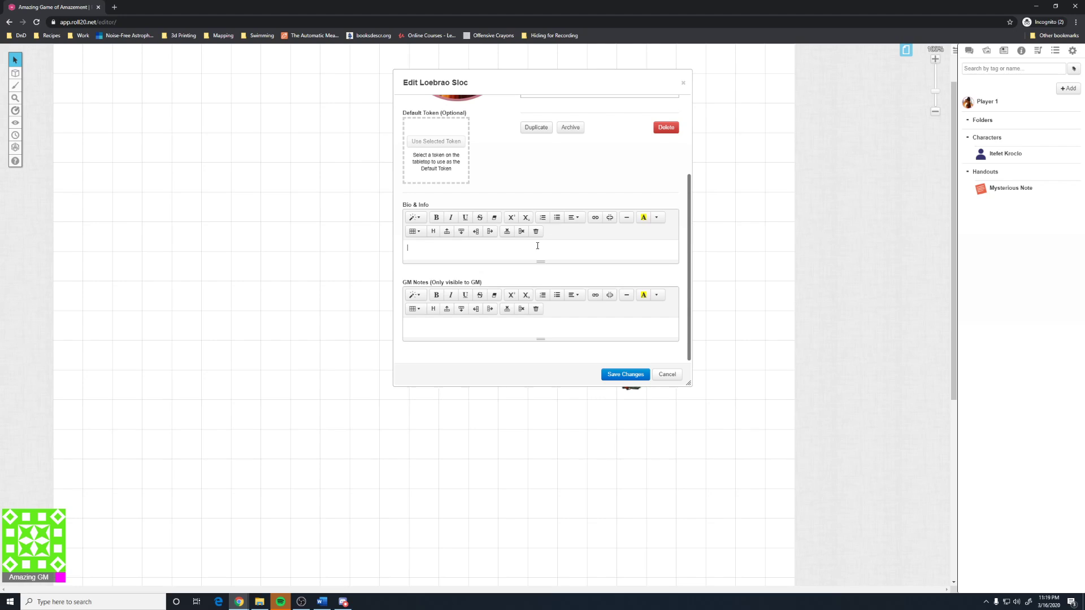
{"action": "type", "text": "lay"}
{"action": "type", "text": "er 1's has "}
{"action": "type", "text": "entered thega"}
{"action": "type", "text": "ame"}
{"action": "left_click", "coordinate": [491, 330]}
{"action": "type", "text": "Kill this one with rocks"}
{"action": "scroll", "coordinate": [558, 203], "scroll_direction": "up", "scroll_amount": 3}
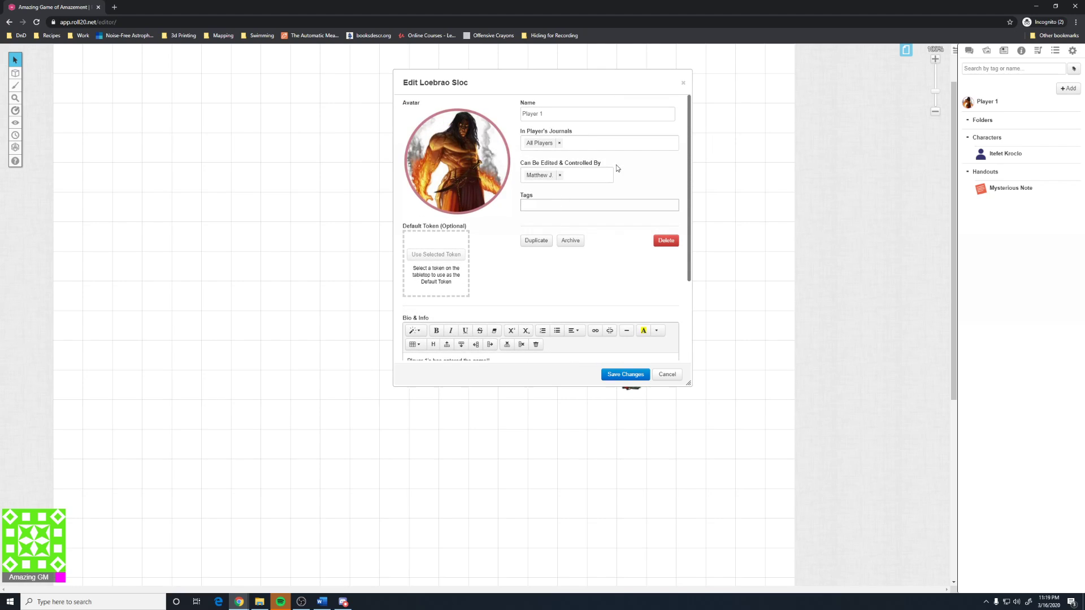
{"action": "left_click", "coordinate": [625, 376]}
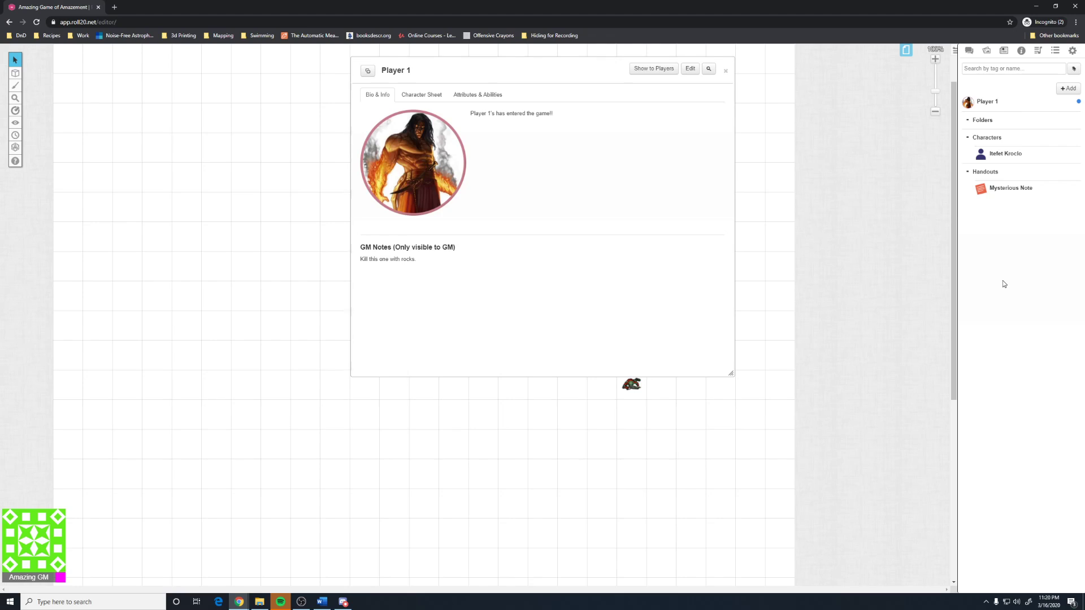
Step: Change Player 1's editing and control permission to All Players and save
{"action": "left_click", "coordinate": [691, 69]}
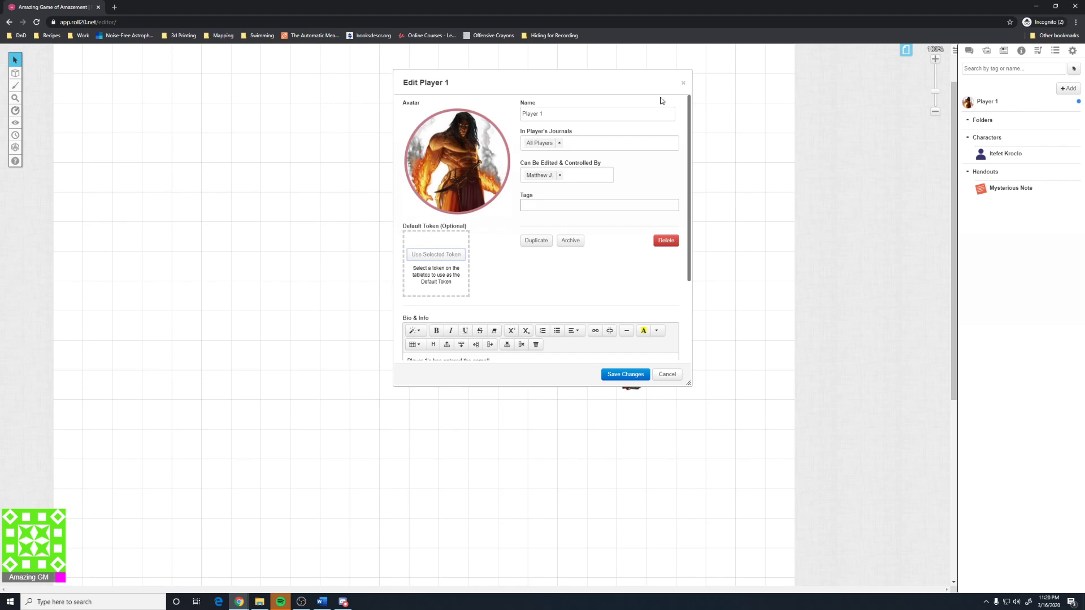
{"action": "left_click", "coordinate": [559, 175]}
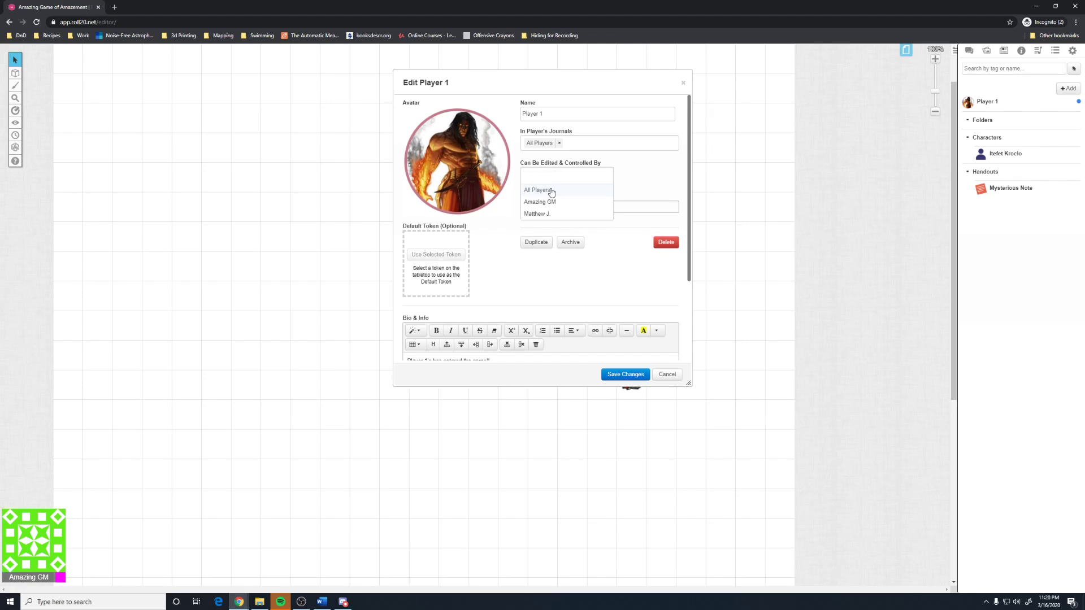
{"action": "left_click", "coordinate": [551, 190]}
{"action": "left_click", "coordinate": [626, 375]}
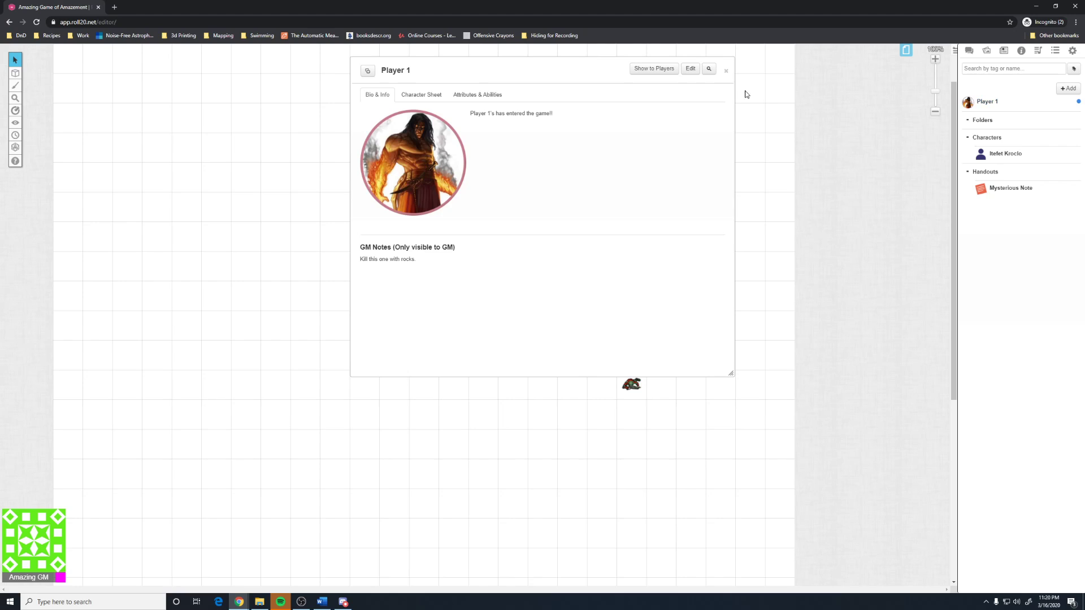
Step: Restrict both Player 1's journal visibility and its editing permission to the invited player, and save
{"action": "left_click", "coordinate": [691, 70]}
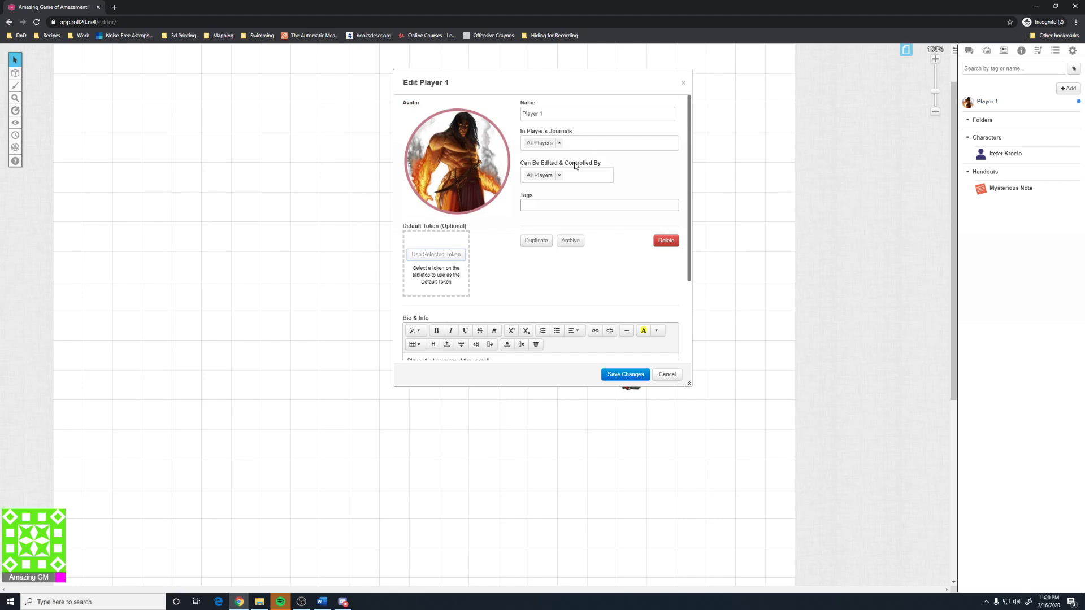
{"action": "left_click", "coordinate": [559, 144]}
{"action": "left_click", "coordinate": [551, 185]}
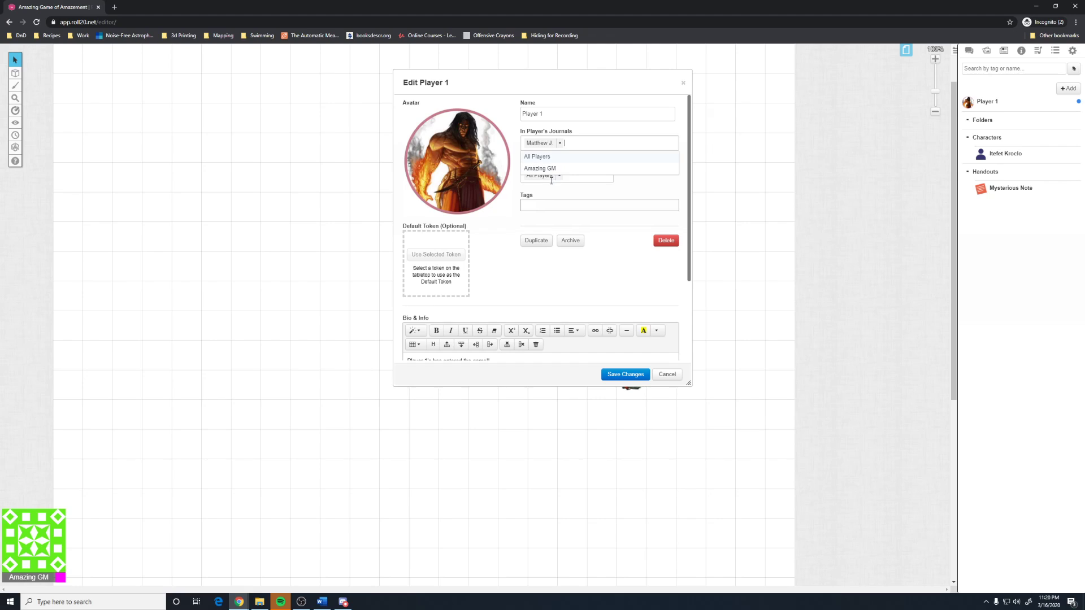
{"action": "left_click", "coordinate": [579, 178]}
{"action": "left_click", "coordinate": [557, 189]}
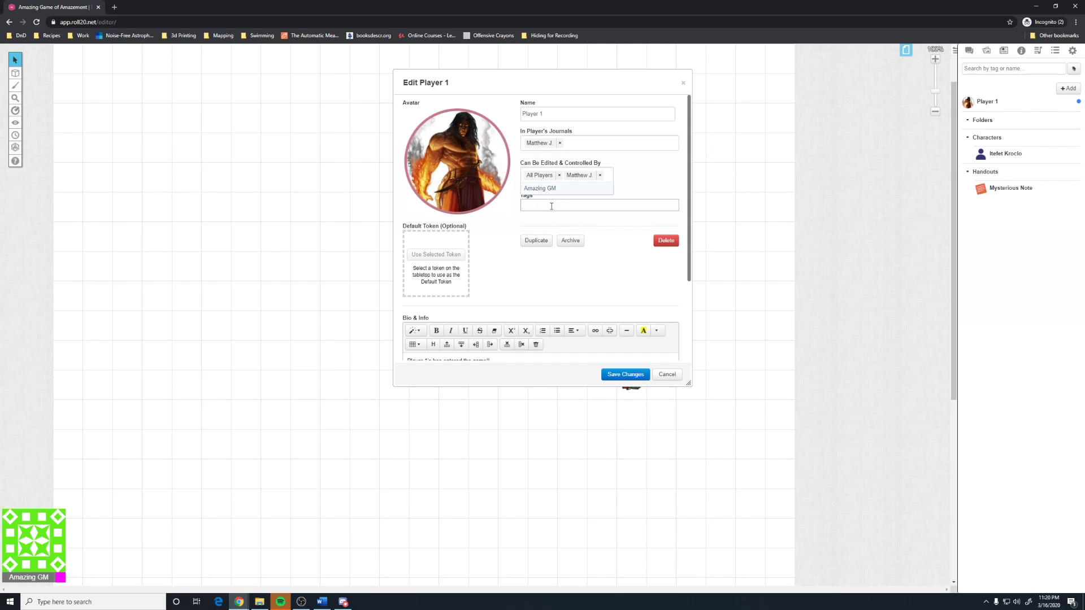
{"action": "left_click", "coordinate": [559, 175]}
{"action": "left_click", "coordinate": [625, 374]}
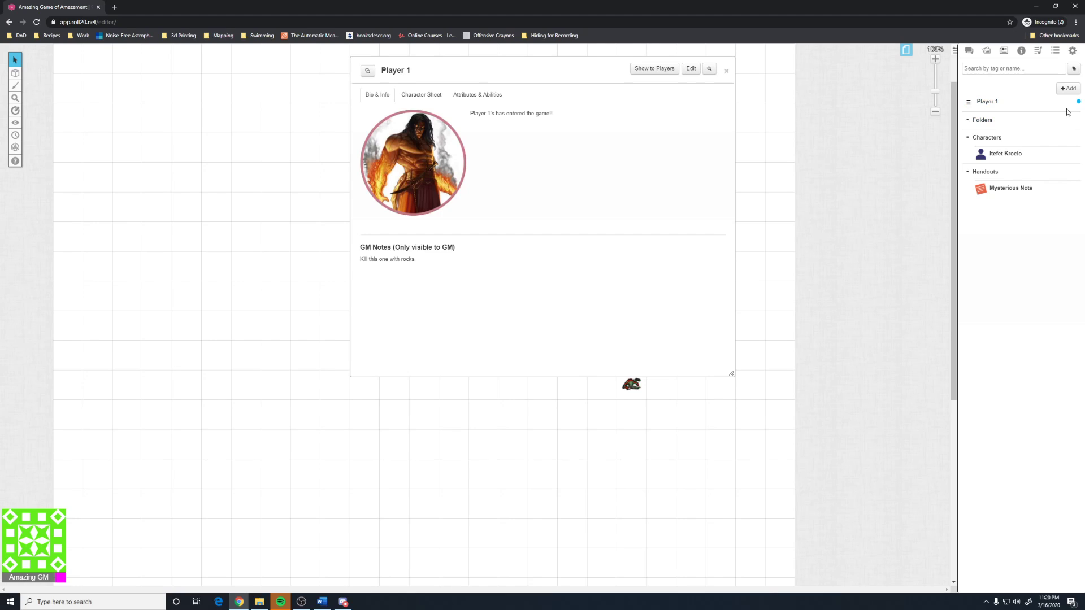
Step: Set Player 1's journal visibility to All Players and save the character
{"action": "left_click", "coordinate": [691, 69]}
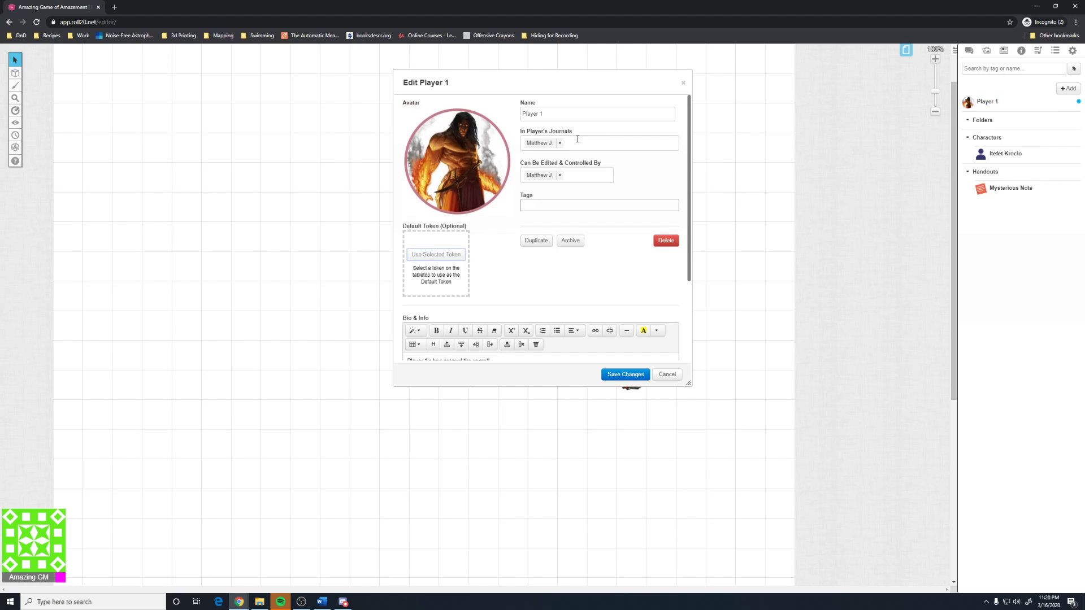
{"action": "left_click", "coordinate": [560, 143]}
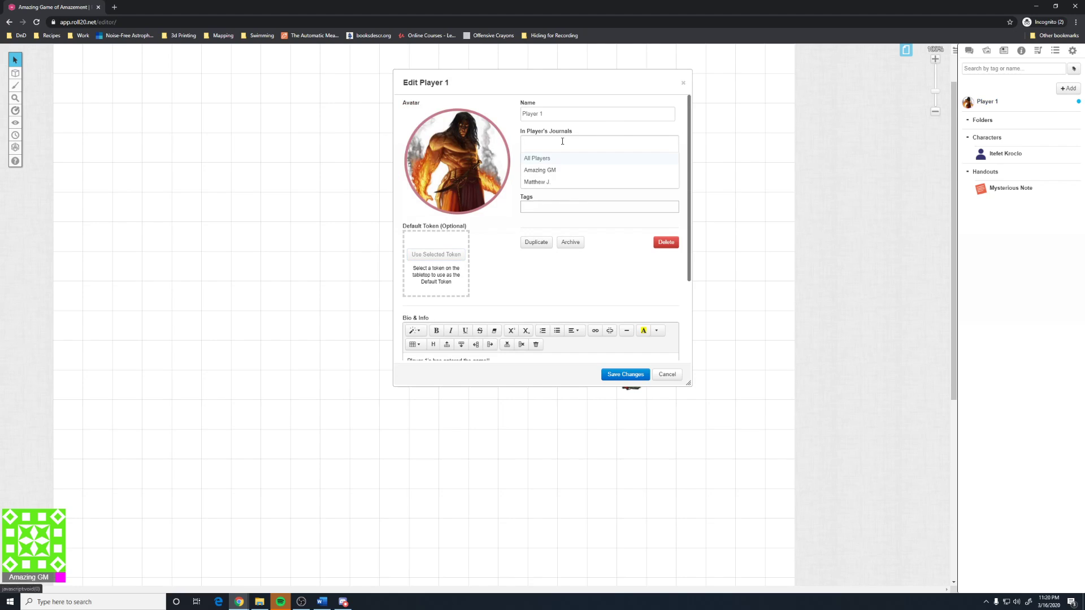
{"action": "left_click", "coordinate": [538, 159]}
{"action": "left_click", "coordinate": [560, 258]}
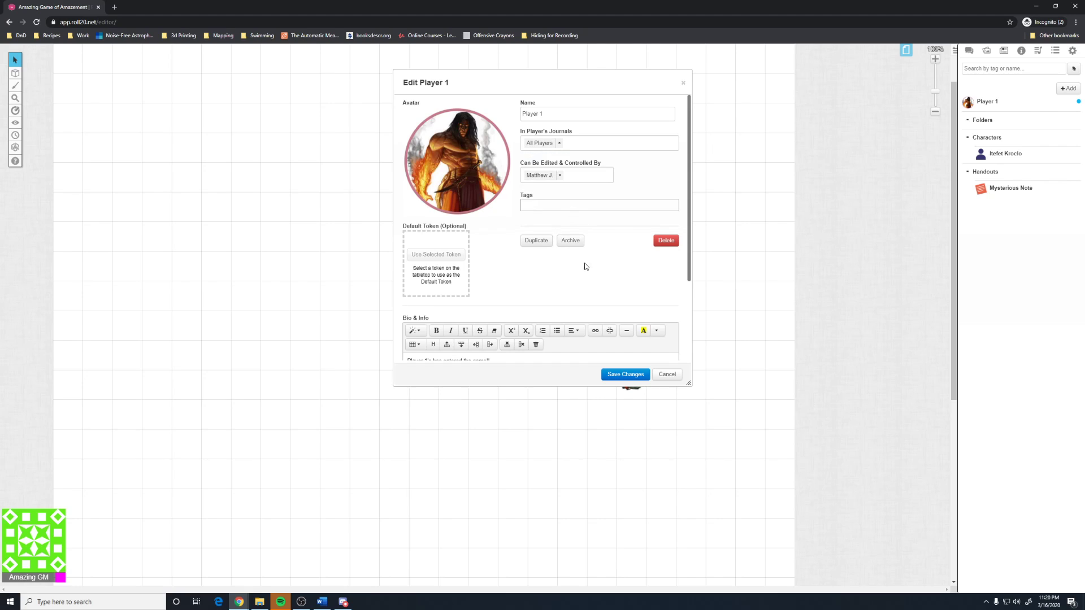
{"action": "left_click", "coordinate": [625, 374]}
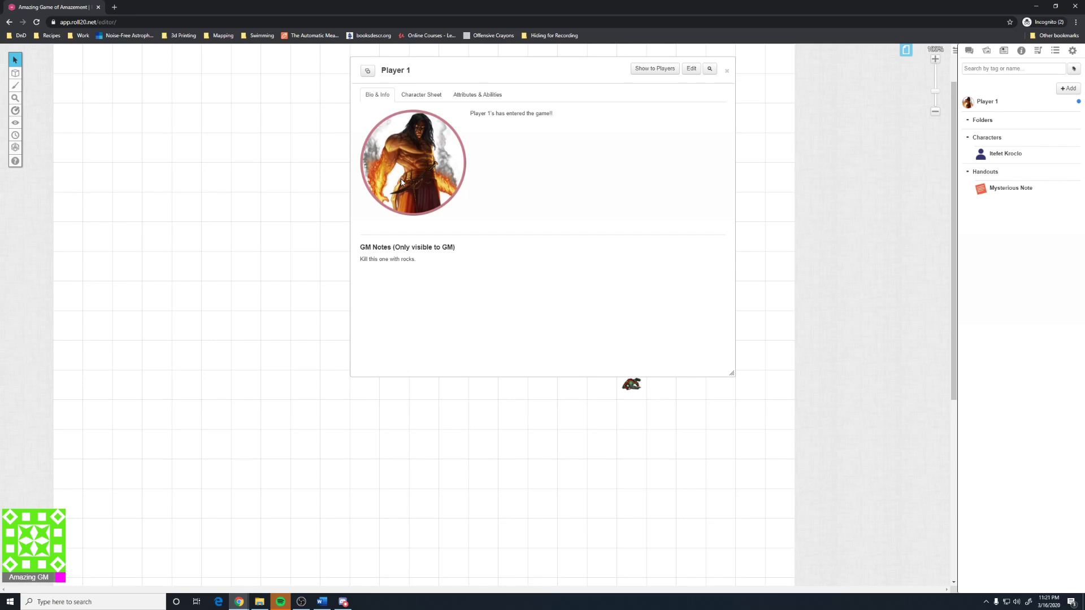
{"action": "left_click", "coordinate": [692, 68]}
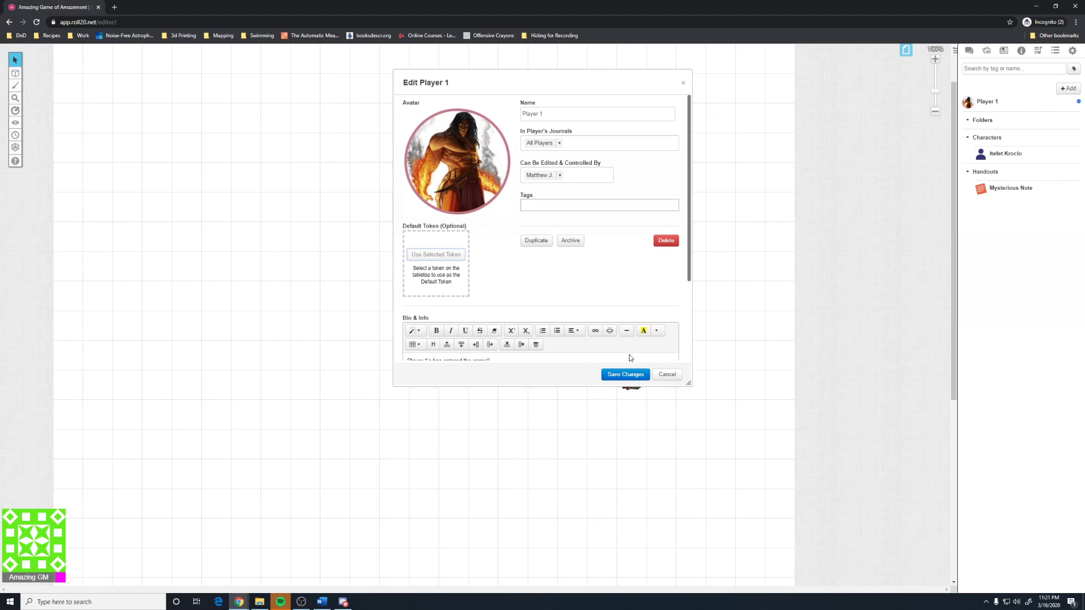
{"action": "left_click", "coordinate": [625, 375]}
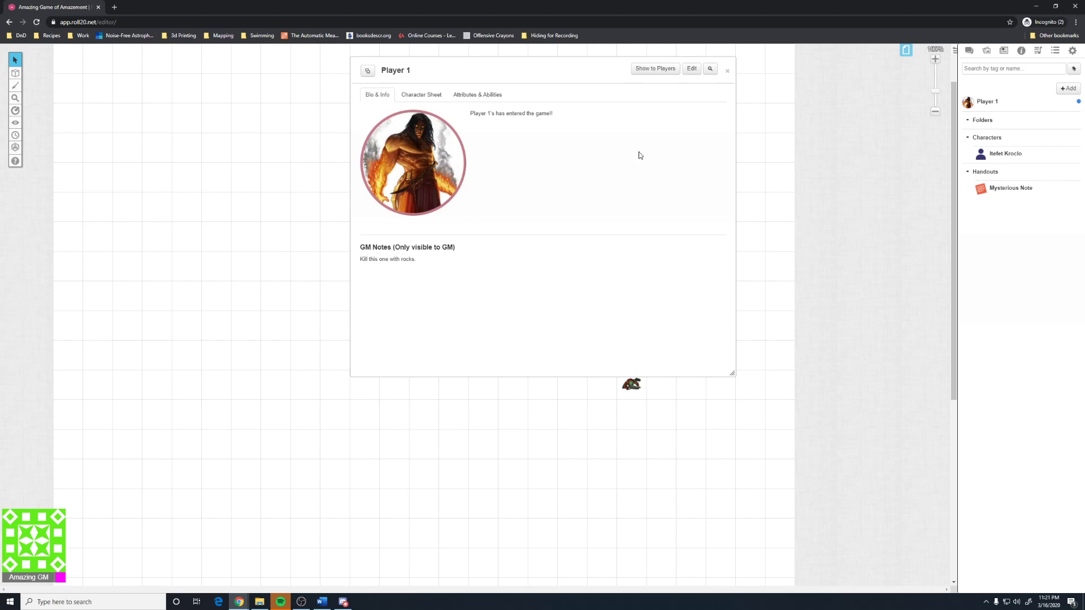
Step: Look through Player 1's Character Sheet, Attributes & Abilities and Bio & Info pages
{"action": "left_click", "coordinate": [422, 95]}
{"action": "left_click", "coordinate": [474, 95]}
{"action": "left_click", "coordinate": [422, 94]}
{"action": "left_click", "coordinate": [377, 95]}
Step: Open Player 1's character sheet and choose to create the character with the Charactermancer
{"action": "left_click_drag", "start_coordinate": [519, 76], "coordinate": [479, 105]}
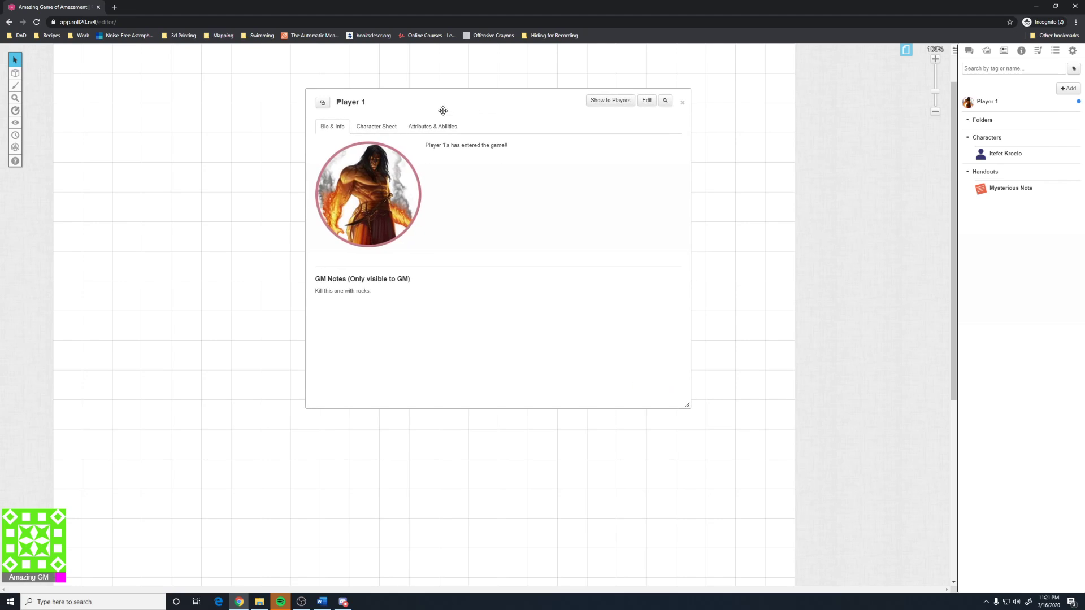
{"action": "left_click", "coordinate": [377, 128]}
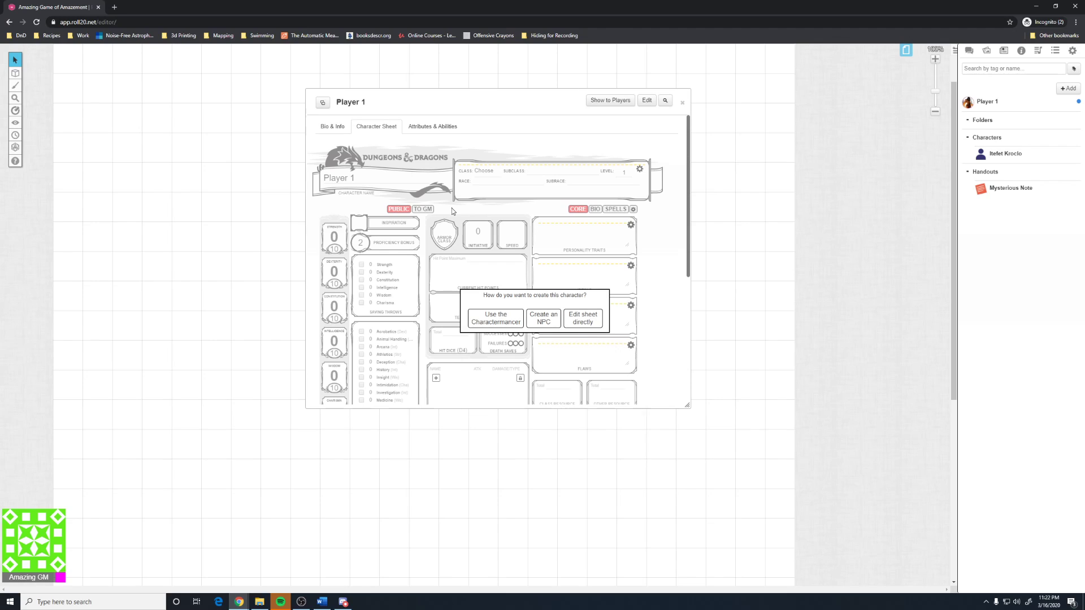
{"action": "left_click", "coordinate": [493, 320]}
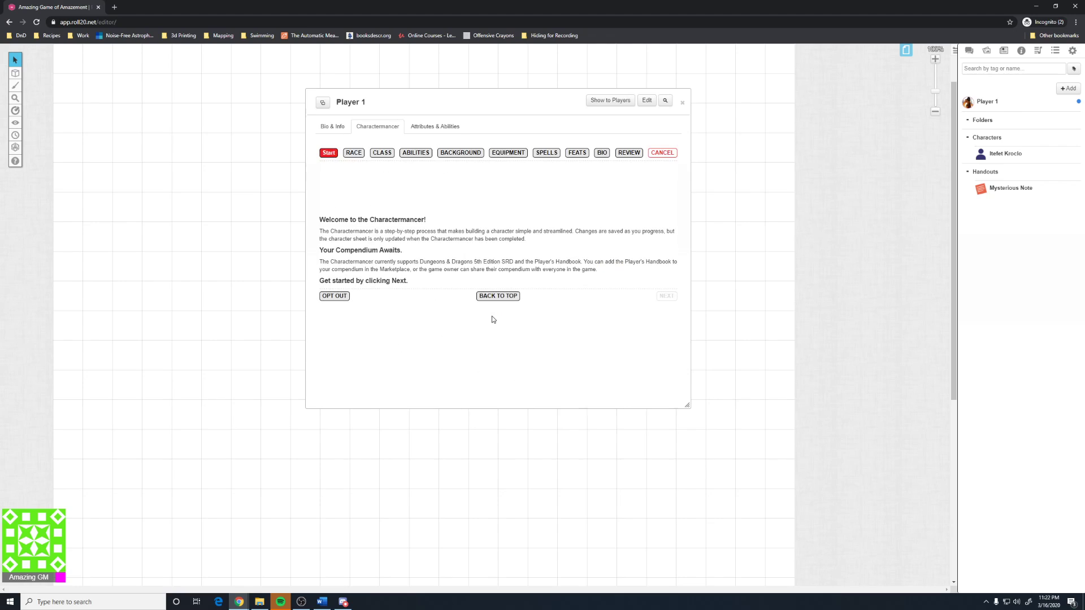
Step: Examine the Charactermancer's stages, including Race, Abilities, Background, Equipment, Spells, Feats and Review, and return to the start page
{"action": "left_click", "coordinate": [354, 153]}
{"action": "left_click", "coordinate": [424, 153]}
{"action": "left_click", "coordinate": [461, 152]}
{"action": "left_click", "coordinate": [511, 153]}
{"action": "left_click", "coordinate": [546, 153]}
{"action": "left_click", "coordinate": [578, 153]}
{"action": "left_click", "coordinate": [627, 153]}
{"action": "left_click", "coordinate": [350, 152]}
{"action": "left_click", "coordinate": [326, 153]}
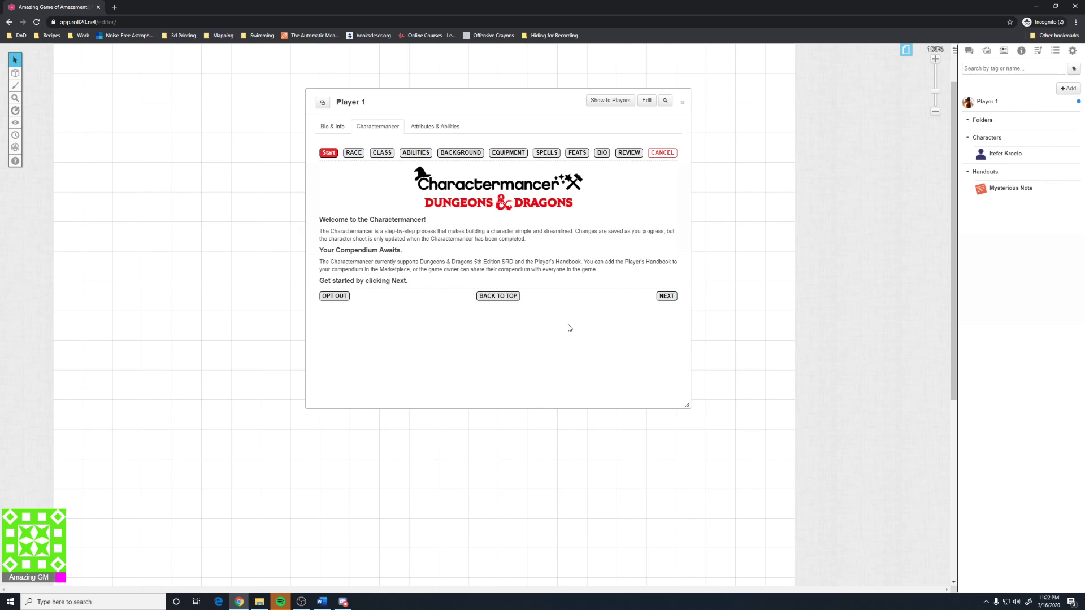
Step: Start the Charactermancer's Race stage and set the character's race to Gnome (SRD)
{"action": "left_click", "coordinate": [663, 296]}
{"action": "scroll", "coordinate": [367, 226], "scroll_direction": "down", "scroll_amount": 2}
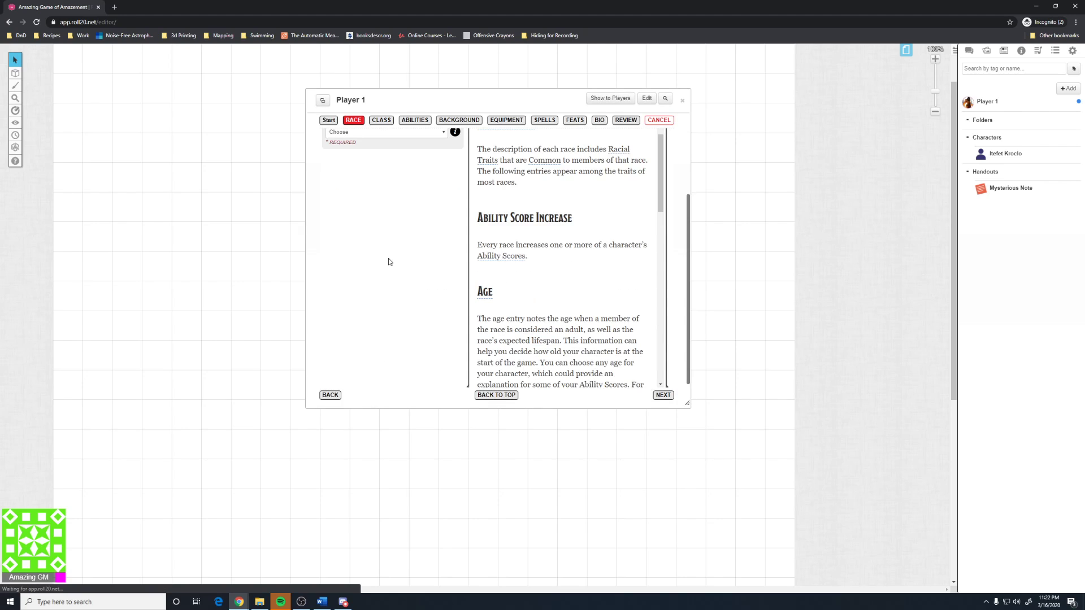
{"action": "scroll", "coordinate": [387, 243], "scroll_direction": "up", "scroll_amount": 1}
{"action": "left_click", "coordinate": [415, 175]}
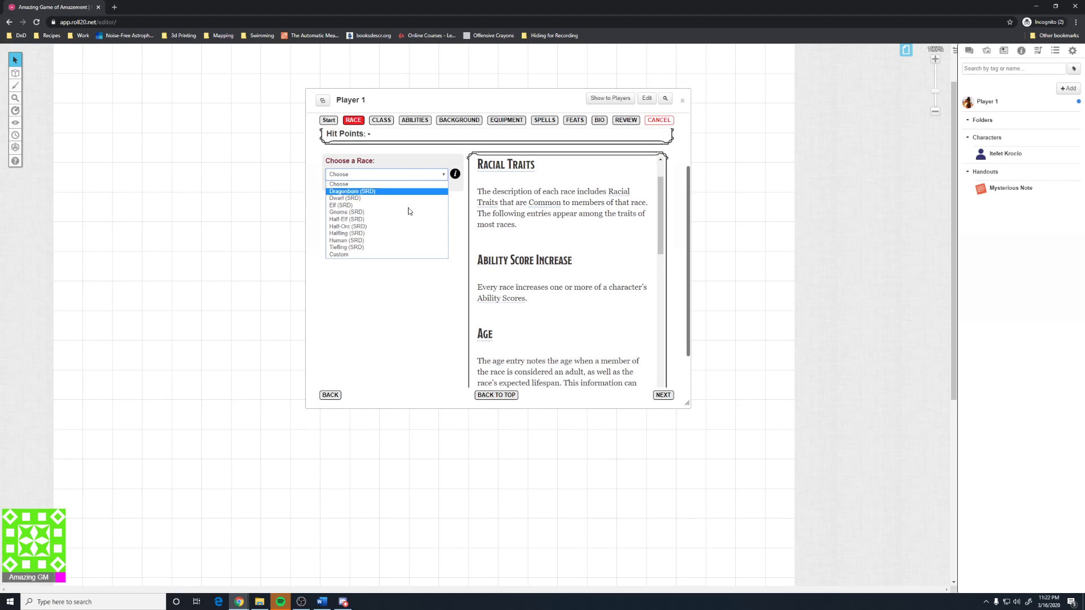
{"action": "left_click", "coordinate": [408, 214]}
Step: Try Chaotic Good as the gnome's alignment, and reset the alignment to Choose
{"action": "scroll", "coordinate": [398, 238], "scroll_direction": "down", "scroll_amount": 1}
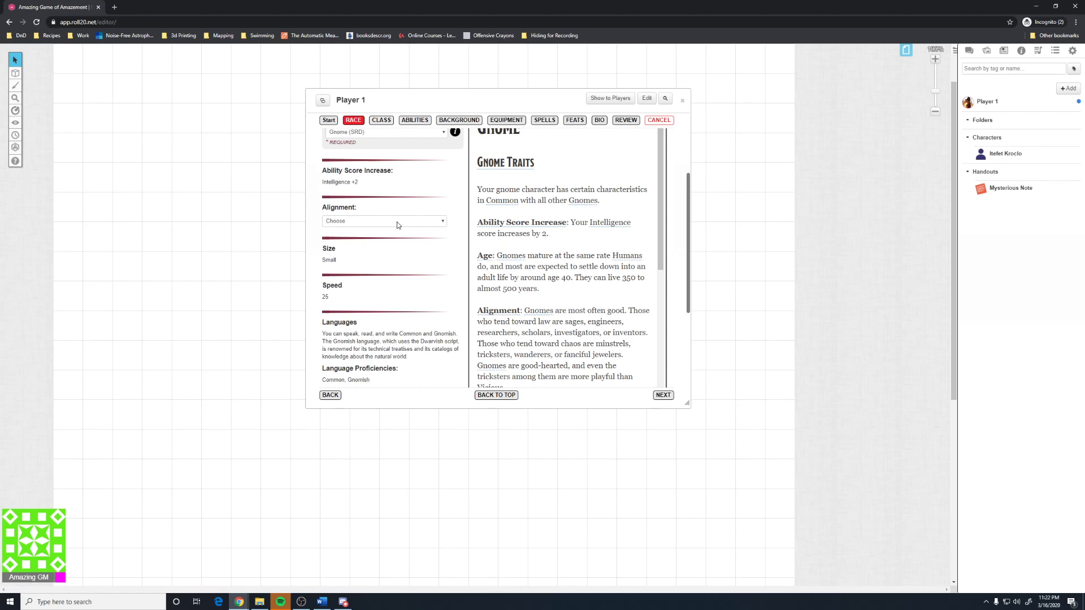
{"action": "left_click", "coordinate": [399, 221]}
{"action": "left_click", "coordinate": [397, 252]}
{"action": "scroll", "coordinate": [378, 300], "scroll_direction": "down", "scroll_amount": 2}
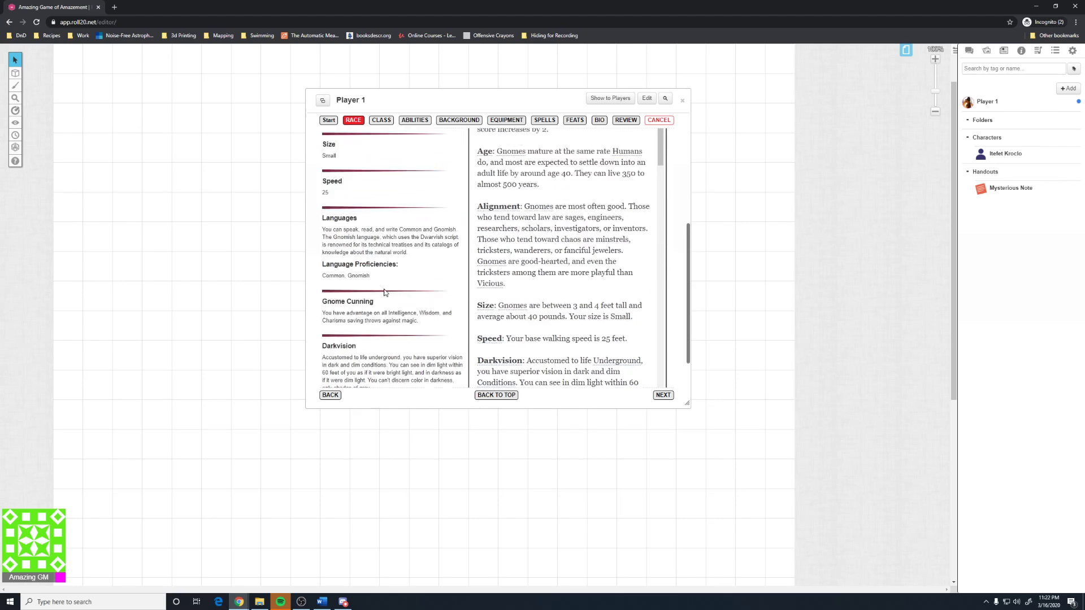
{"action": "scroll", "coordinate": [395, 254], "scroll_direction": "up", "scroll_amount": 2}
{"action": "left_click", "coordinate": [399, 225]}
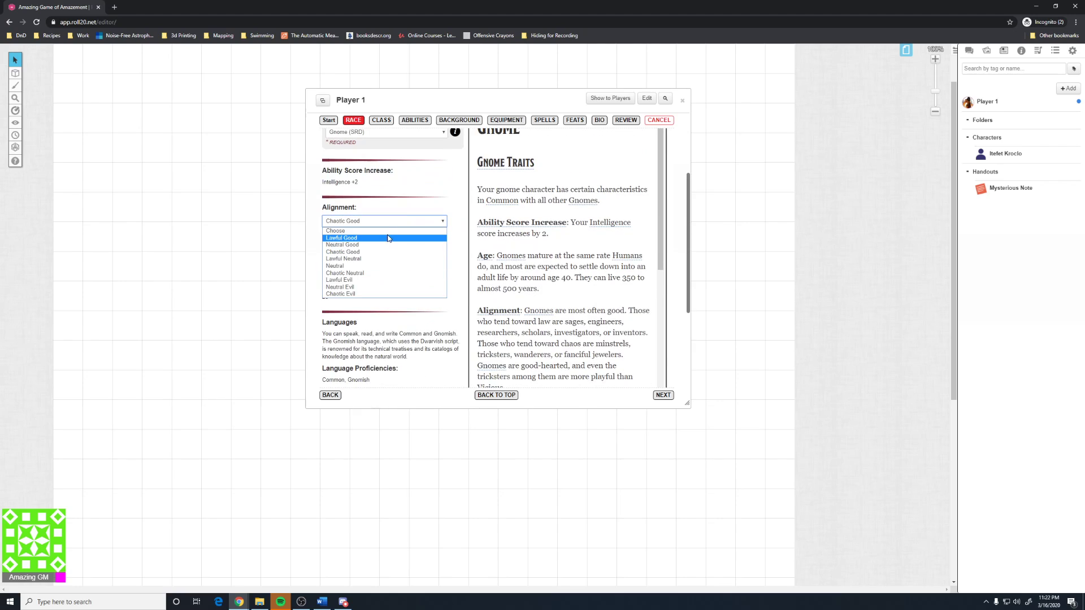
{"action": "left_click", "coordinate": [388, 233]}
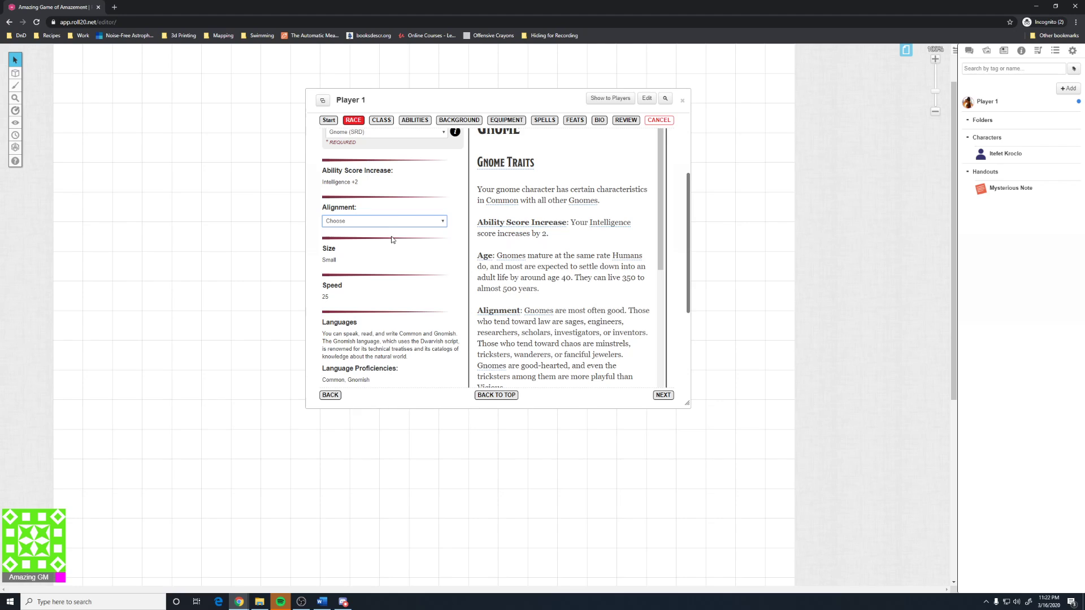
Step: Try the Rock Gnome (SRD) subrace, look over its traits, and reset the subrace to Choose
{"action": "scroll", "coordinate": [392, 240], "scroll_direction": "down", "scroll_amount": 3}
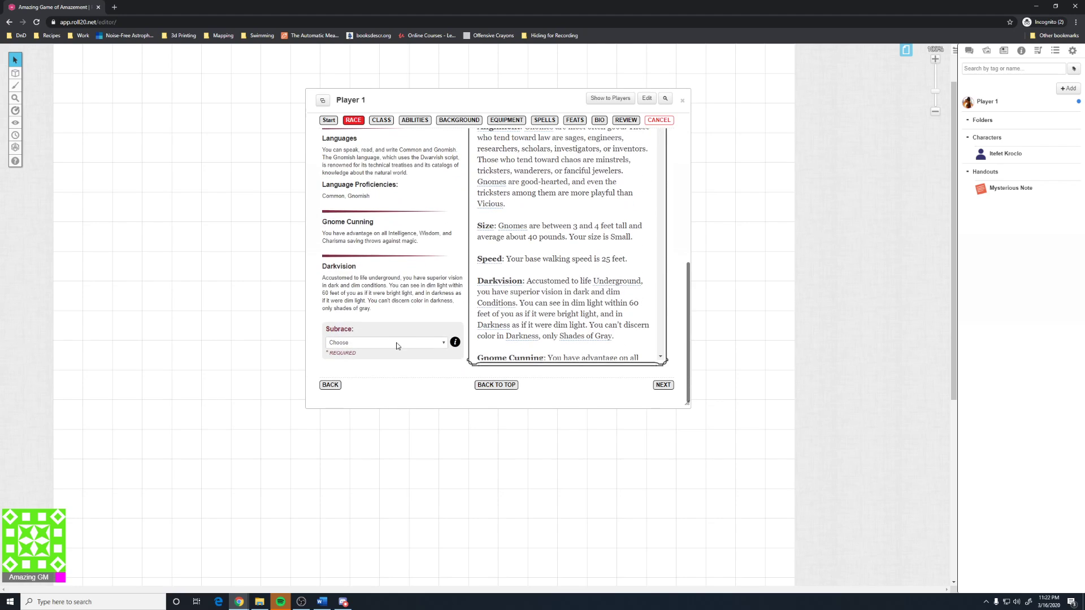
{"action": "left_click", "coordinate": [397, 344]}
{"action": "left_click", "coordinate": [397, 360]}
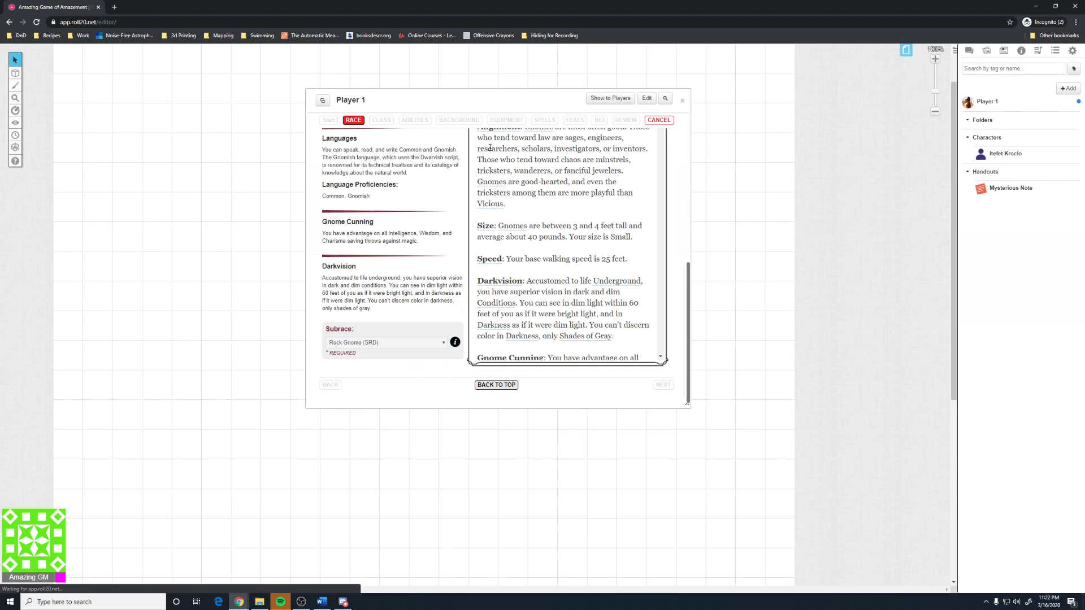
{"action": "scroll", "coordinate": [375, 343], "scroll_direction": "down", "scroll_amount": 3}
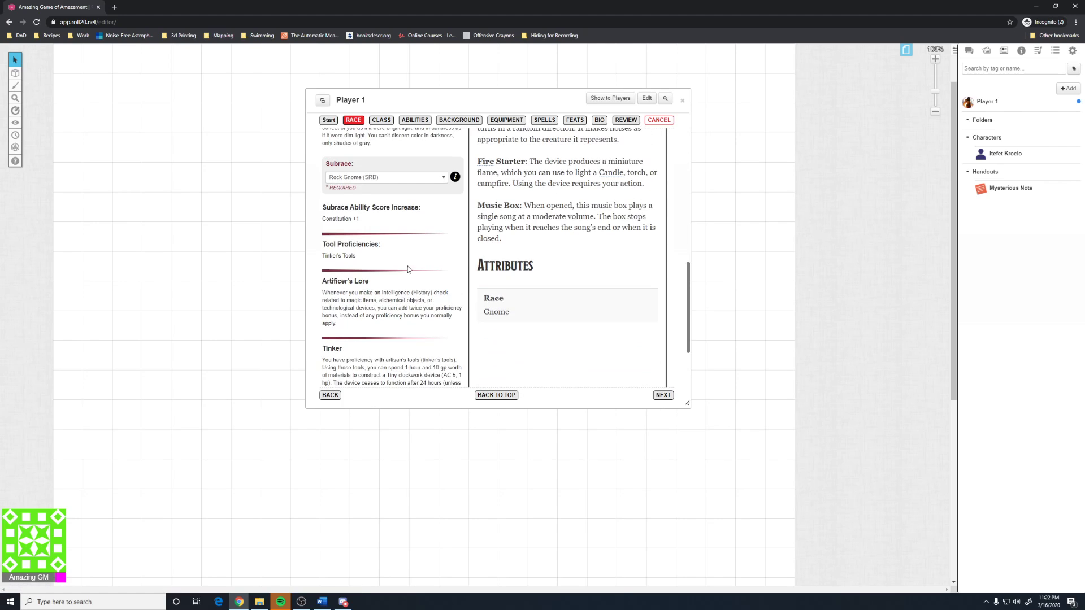
{"action": "left_click", "coordinate": [430, 170]}
{"action": "left_click", "coordinate": [440, 180]}
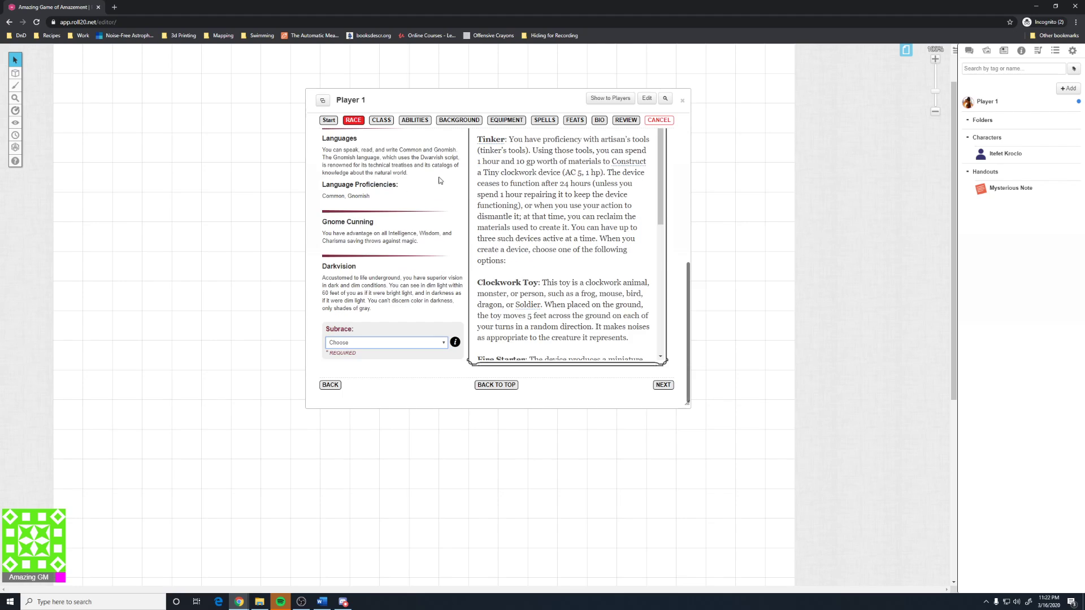
Step: Check the Review stage for missing required choices and follow its link to the Equipment stage
{"action": "left_click", "coordinate": [626, 120]}
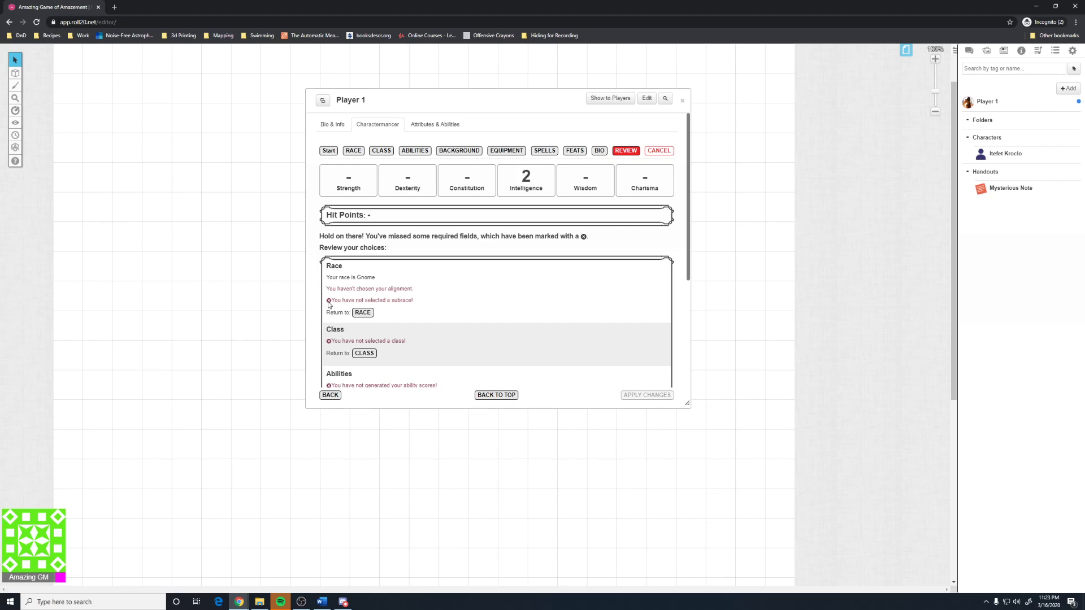
{"action": "scroll", "coordinate": [329, 304], "scroll_direction": "down", "scroll_amount": 2}
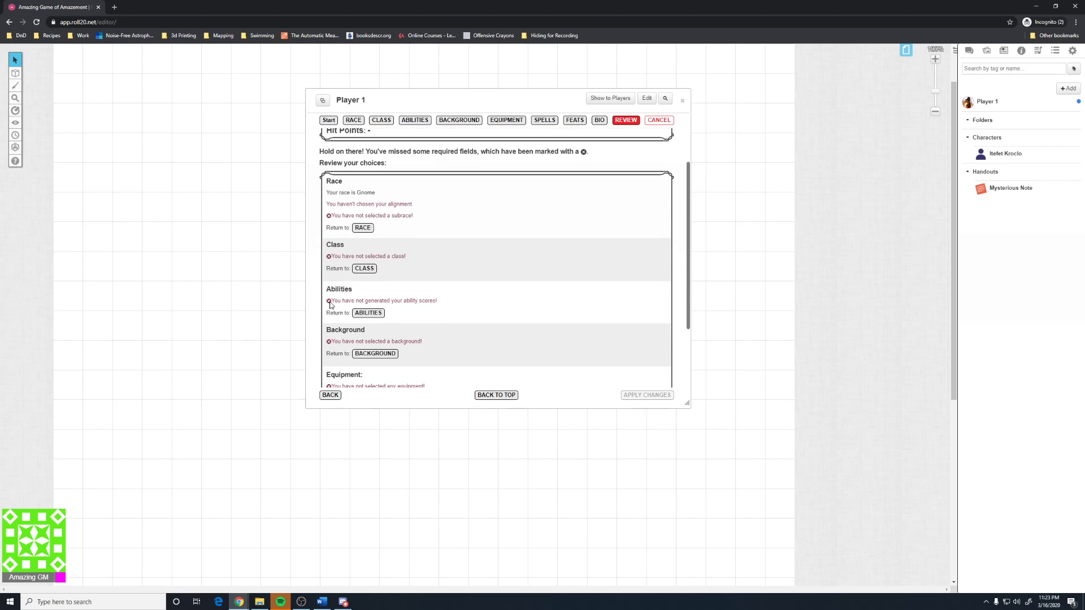
{"action": "scroll", "coordinate": [332, 305], "scroll_direction": "down", "scroll_amount": 1}
{"action": "scroll", "coordinate": [332, 306], "scroll_direction": "down", "scroll_amount": 1}
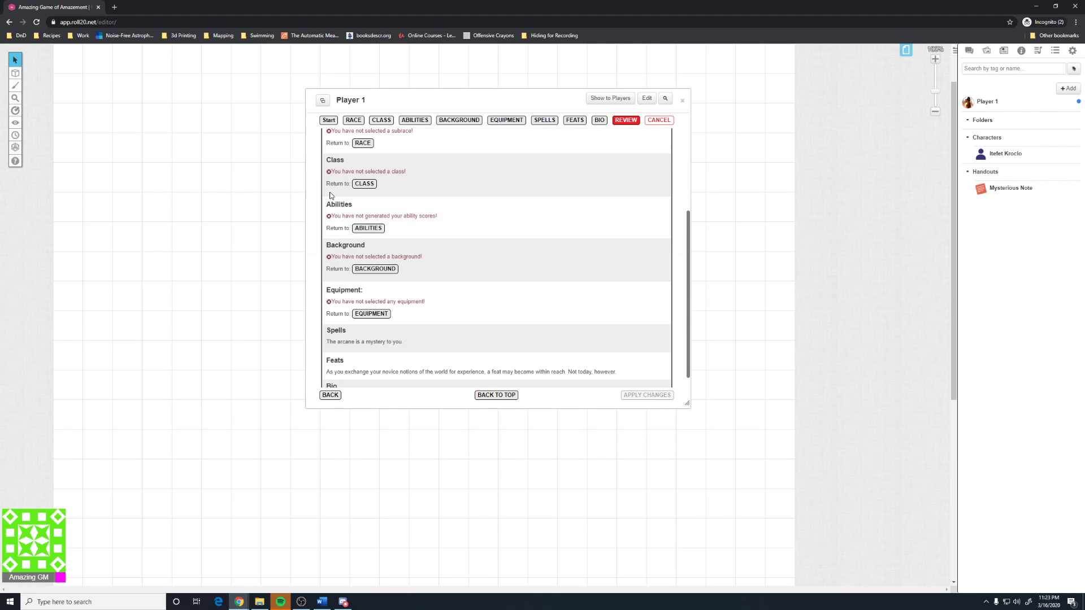
{"action": "left_click", "coordinate": [371, 314]}
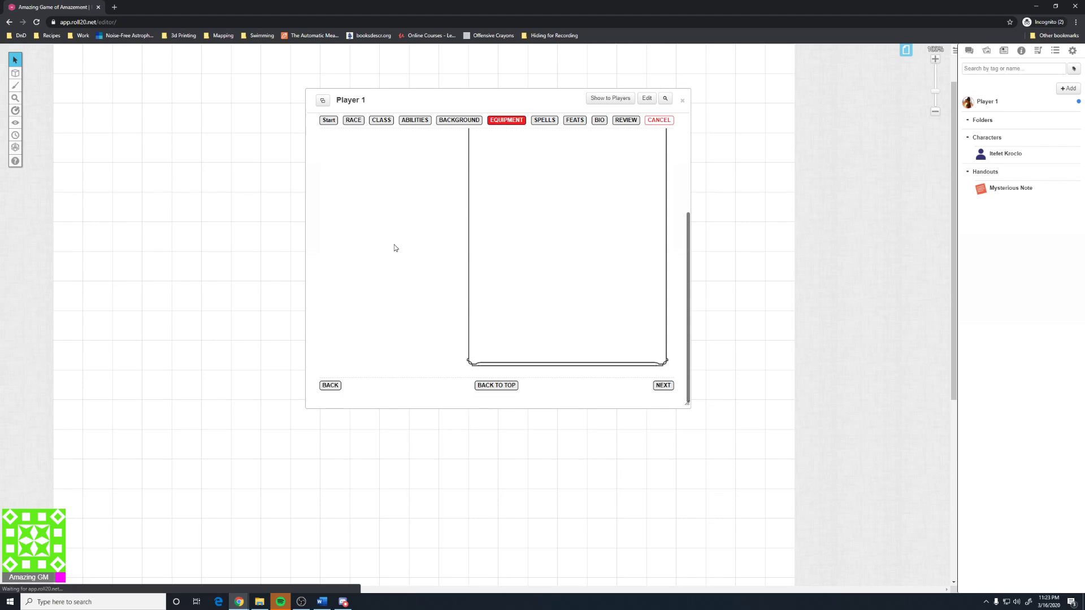
{"action": "scroll", "coordinate": [396, 290], "scroll_direction": "up", "scroll_amount": 3}
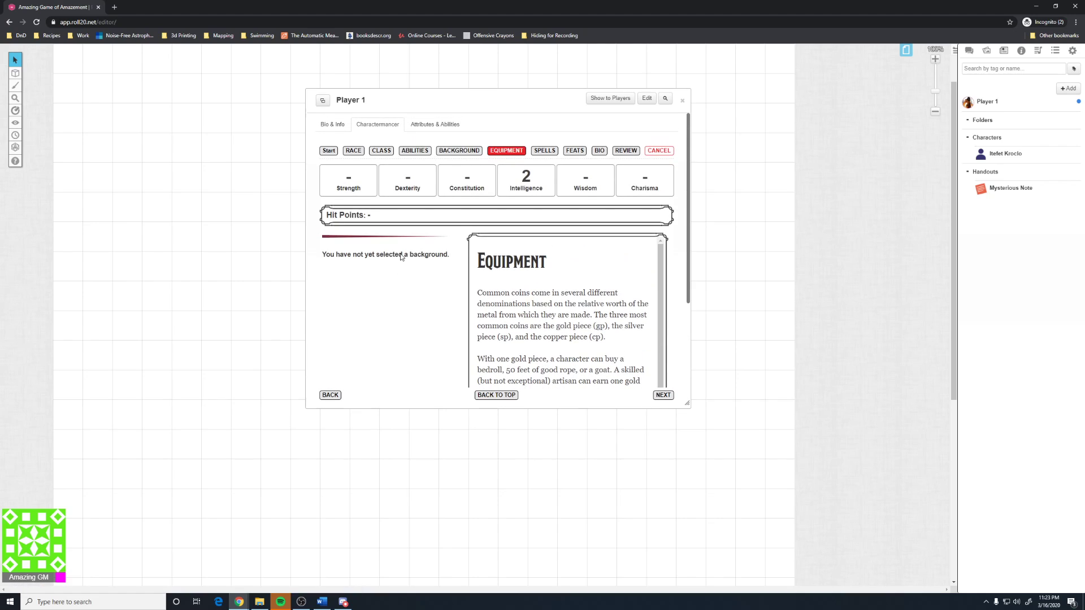
Step: Set the background to Acolyte (SRD) with Dwarvish (SRD) and Draconic (SRD) as its language proficiencies
{"action": "left_click", "coordinate": [455, 150]}
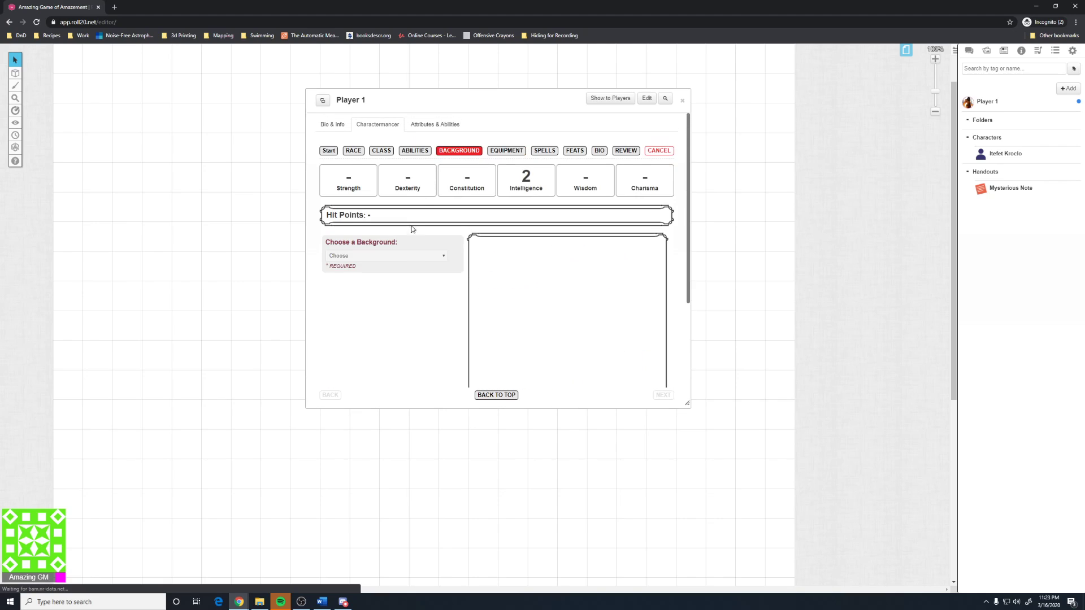
{"action": "left_click", "coordinate": [406, 257]}
{"action": "left_click", "coordinate": [396, 272]}
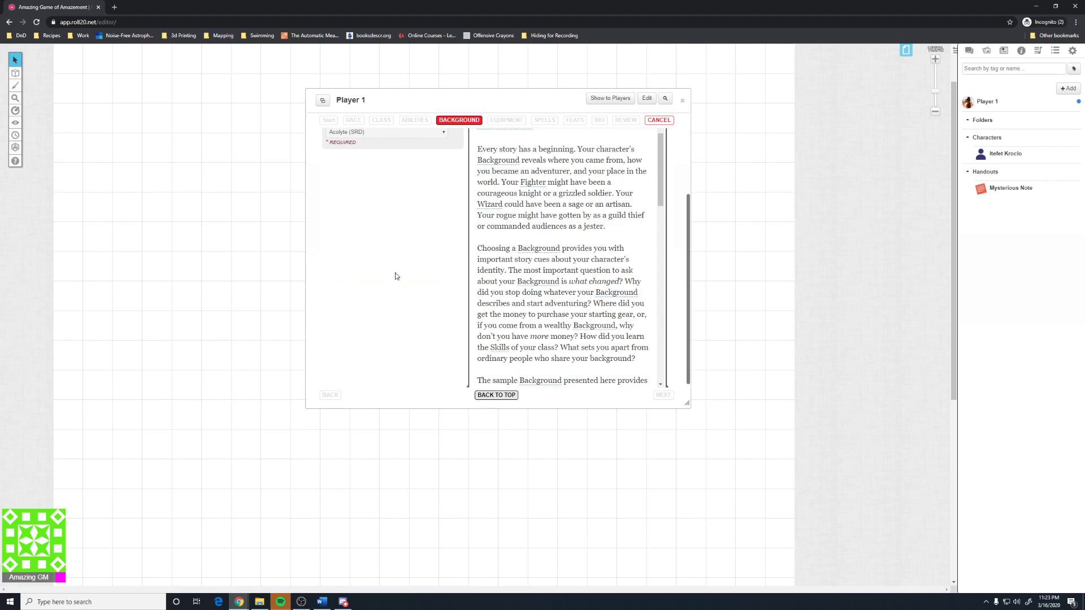
{"action": "scroll", "coordinate": [395, 282], "scroll_direction": "down", "scroll_amount": 3}
{"action": "left_click", "coordinate": [390, 225]}
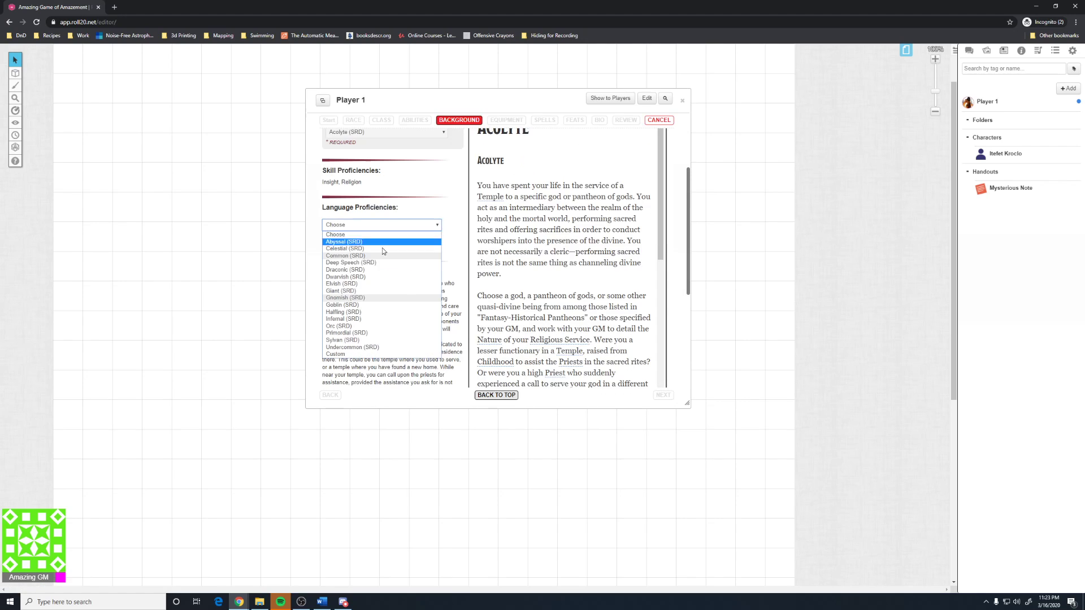
{"action": "left_click", "coordinate": [381, 277]}
{"action": "left_click", "coordinate": [404, 246]}
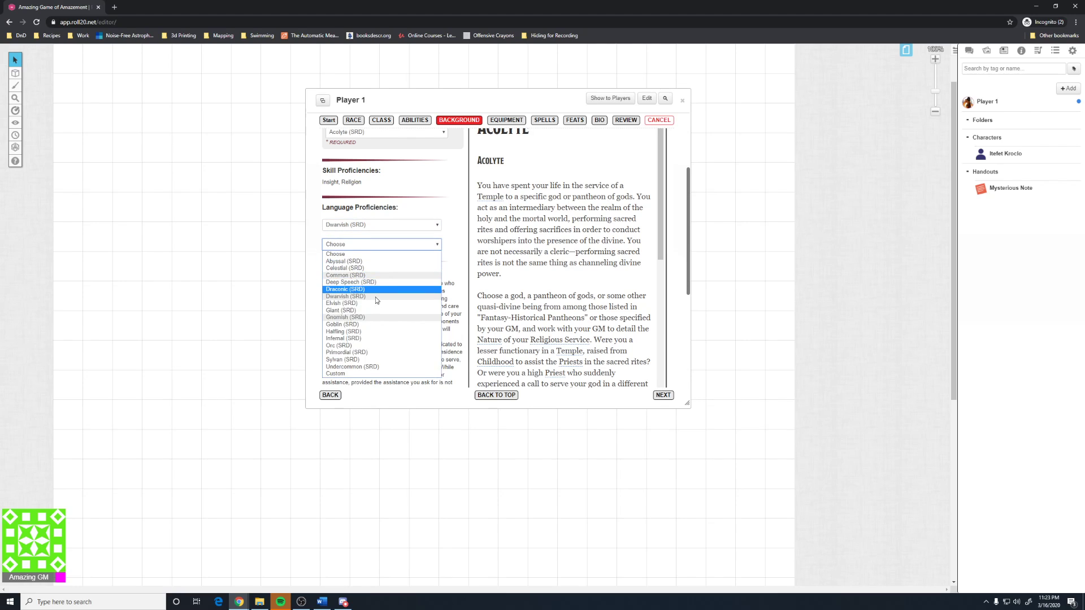
{"action": "left_click", "coordinate": [382, 287]}
Step: Check the Equipment stage and read through the Acolyte background's personality, ideal, bond, flaw and equipment sections
{"action": "scroll", "coordinate": [445, 206], "scroll_direction": "up", "scroll_amount": 3}
{"action": "left_click", "coordinate": [508, 121]}
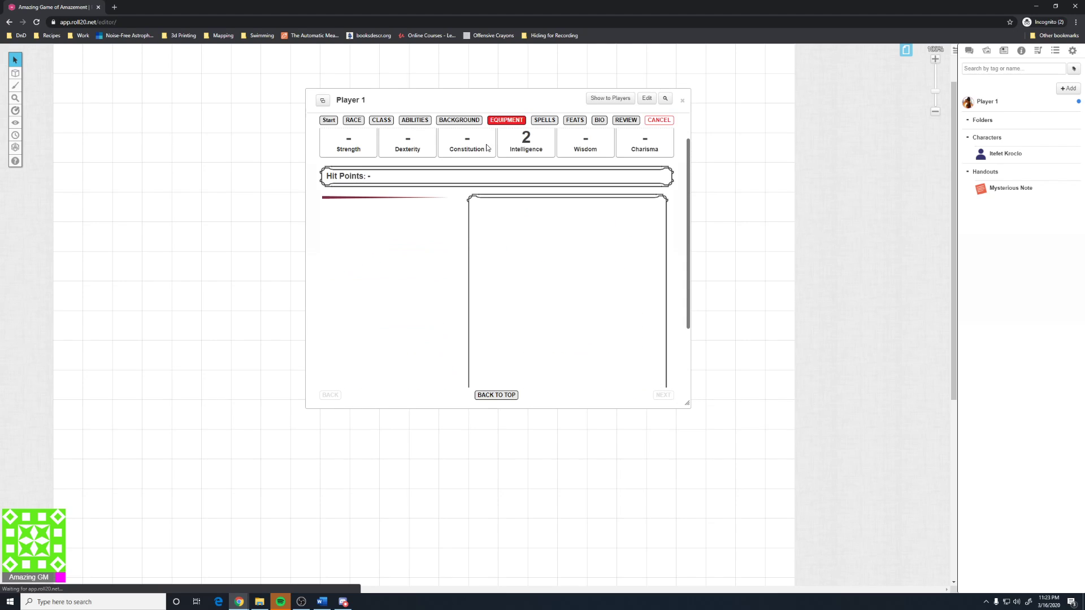
{"action": "left_click", "coordinate": [456, 122]}
{"action": "scroll", "coordinate": [390, 272], "scroll_direction": "down", "scroll_amount": 8}
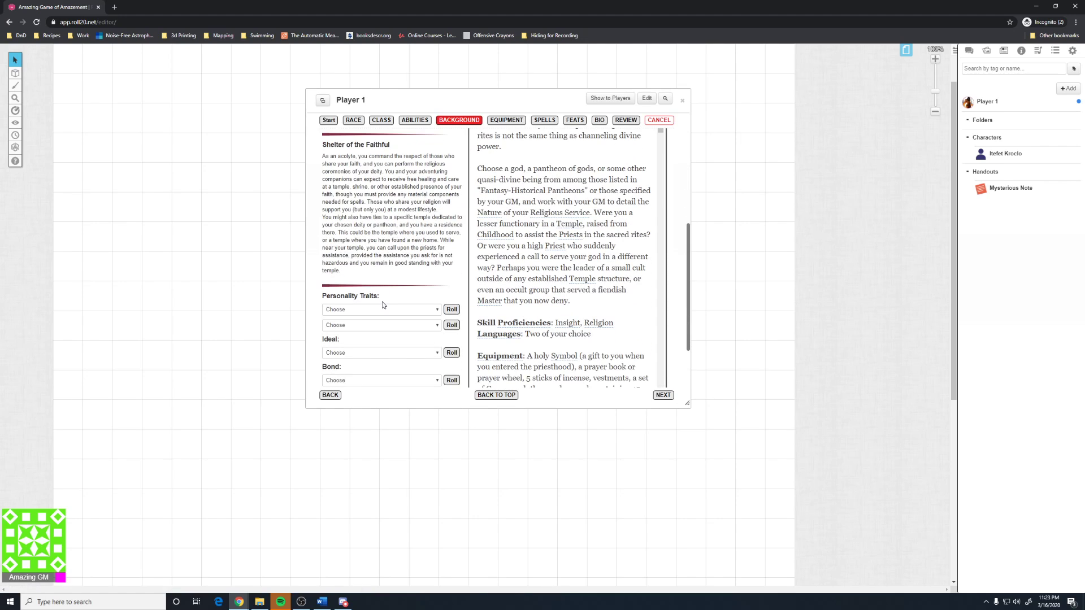
{"action": "scroll", "coordinate": [383, 305], "scroll_direction": "down", "scroll_amount": 2}
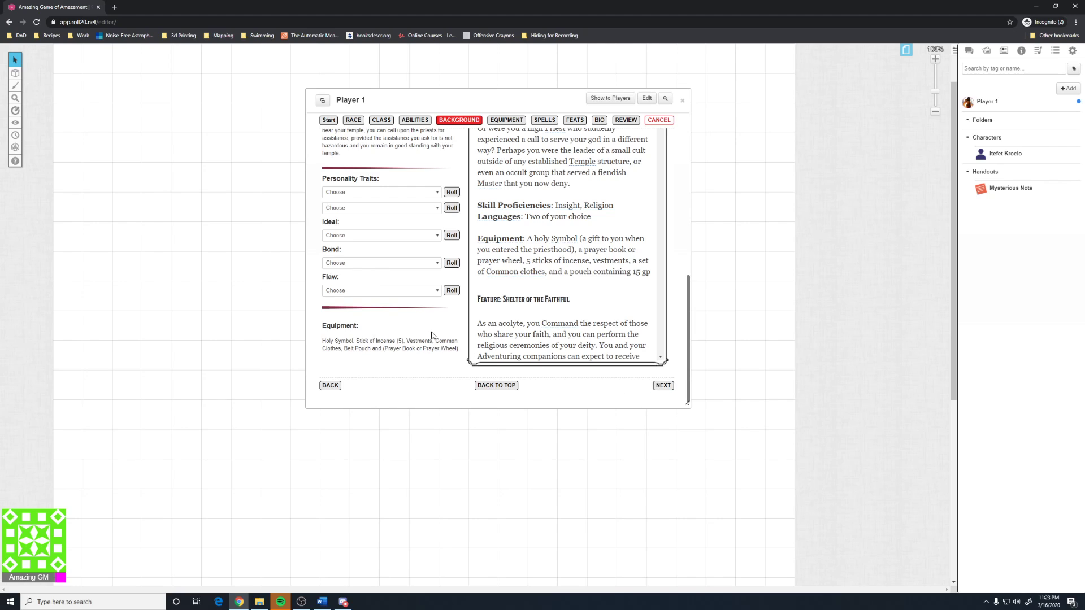
{"action": "scroll", "coordinate": [373, 326], "scroll_direction": "up", "scroll_amount": 6}
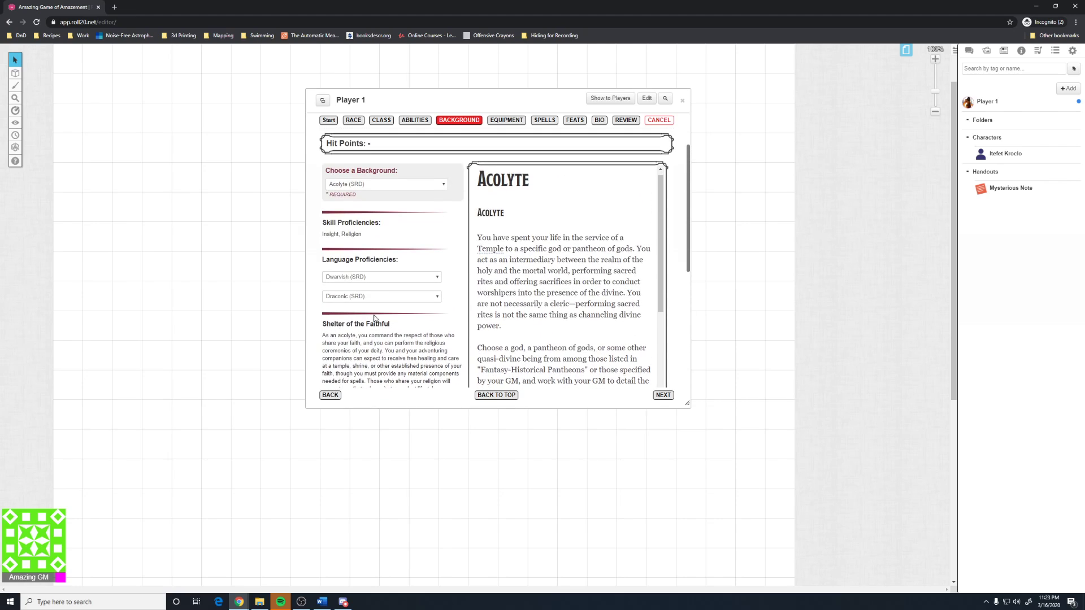
Step: Look at the Ability Score Method options on the Abilities stage, leaving the method at Choose
{"action": "left_click", "coordinate": [417, 151]}
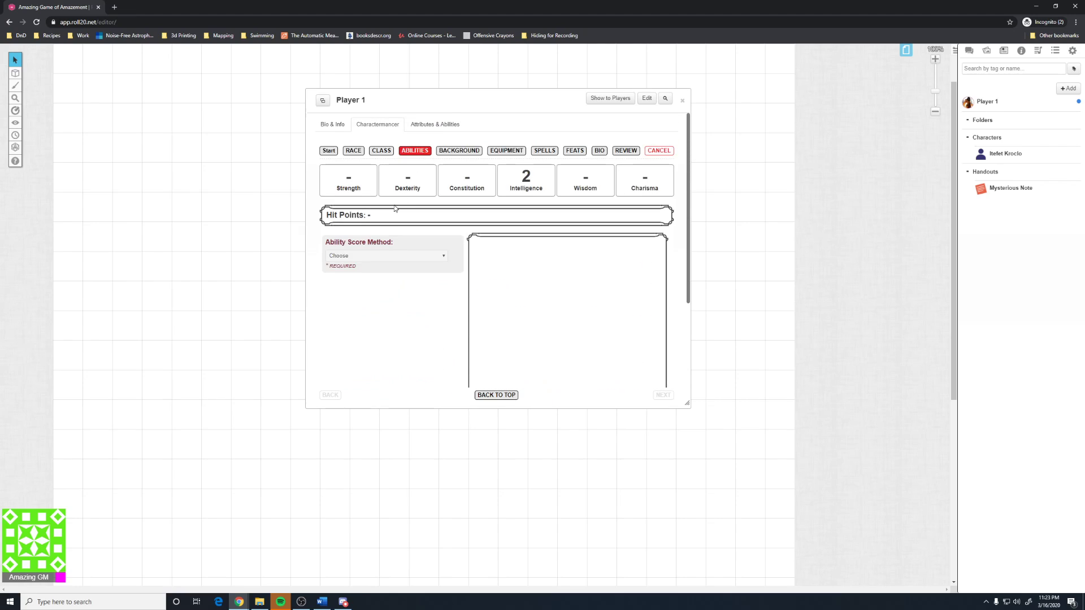
{"action": "scroll", "coordinate": [370, 258], "scroll_direction": "down", "scroll_amount": 2}
{"action": "left_click", "coordinate": [385, 134]}
{"action": "left_click", "coordinate": [370, 236]}
{"action": "scroll", "coordinate": [371, 235], "scroll_direction": "up", "scroll_amount": 2}
{"action": "left_click", "coordinate": [387, 255]}
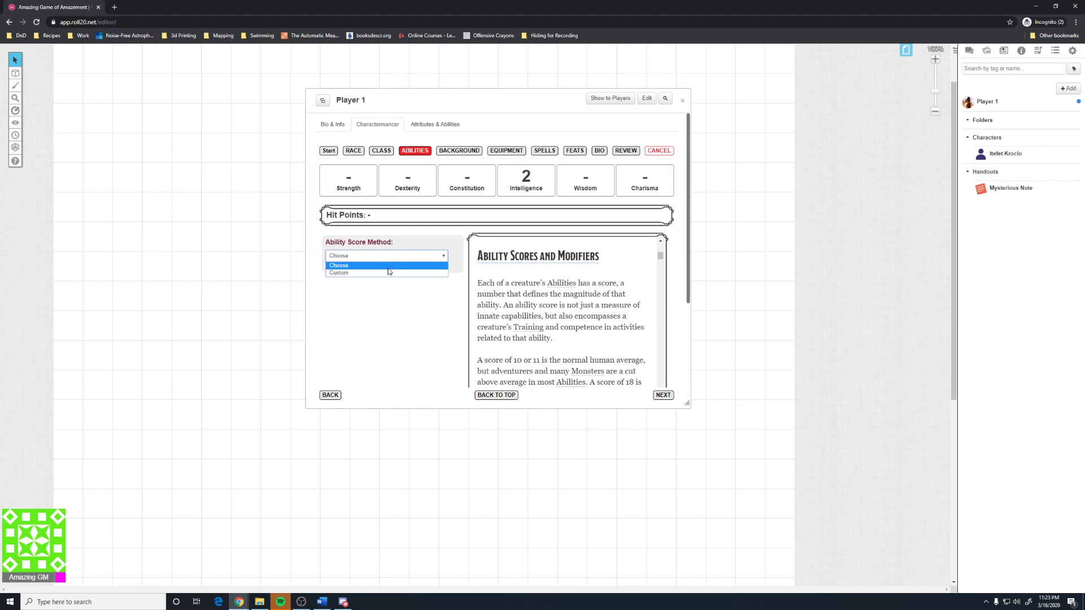
{"action": "left_click", "coordinate": [389, 264]}
Step: Set the character's class to Druid (SRD) on the Class stage
{"action": "left_click", "coordinate": [382, 150]}
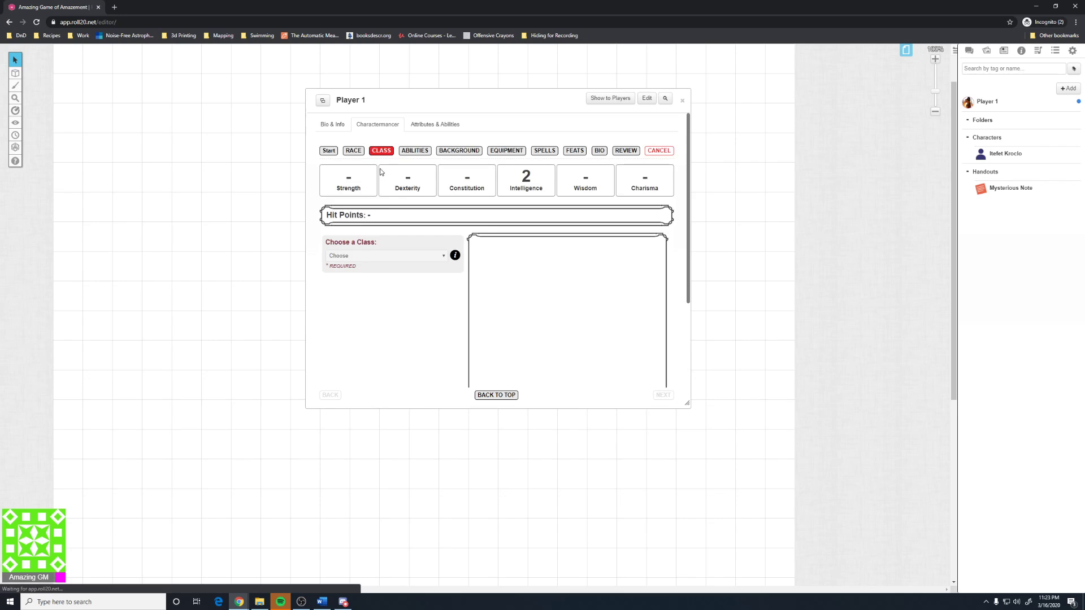
{"action": "left_click", "coordinate": [376, 254]}
{"action": "left_click", "coordinate": [364, 297]}
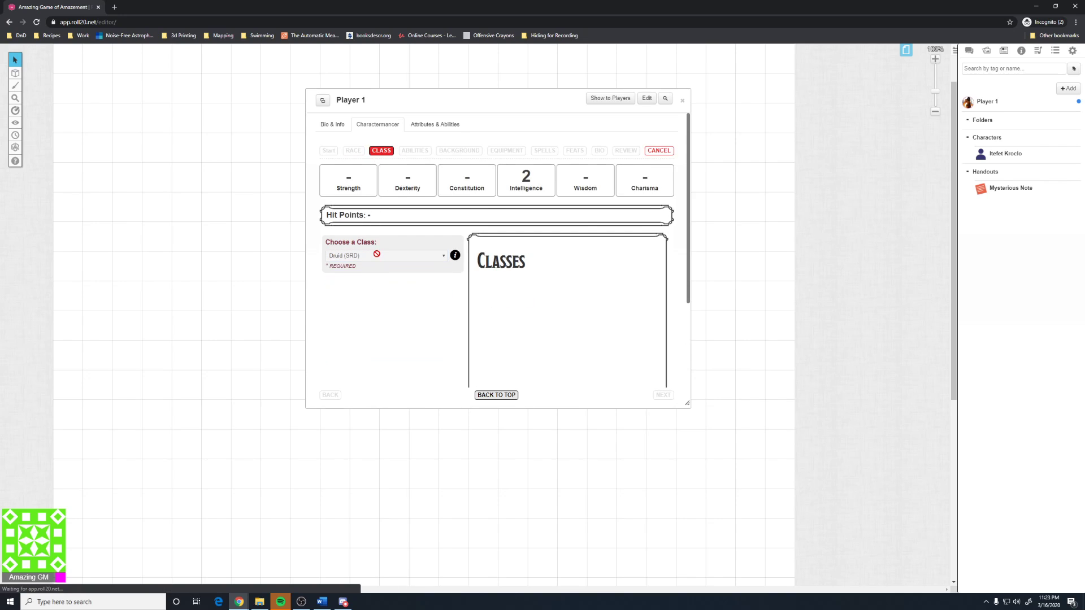
Step: Choose Animal Handling and Arcana as the druid's two skill proficiencies
{"action": "scroll", "coordinate": [364, 320], "scroll_direction": "down", "scroll_amount": 5}
{"action": "scroll", "coordinate": [376, 203], "scroll_direction": "up", "scroll_amount": 2}
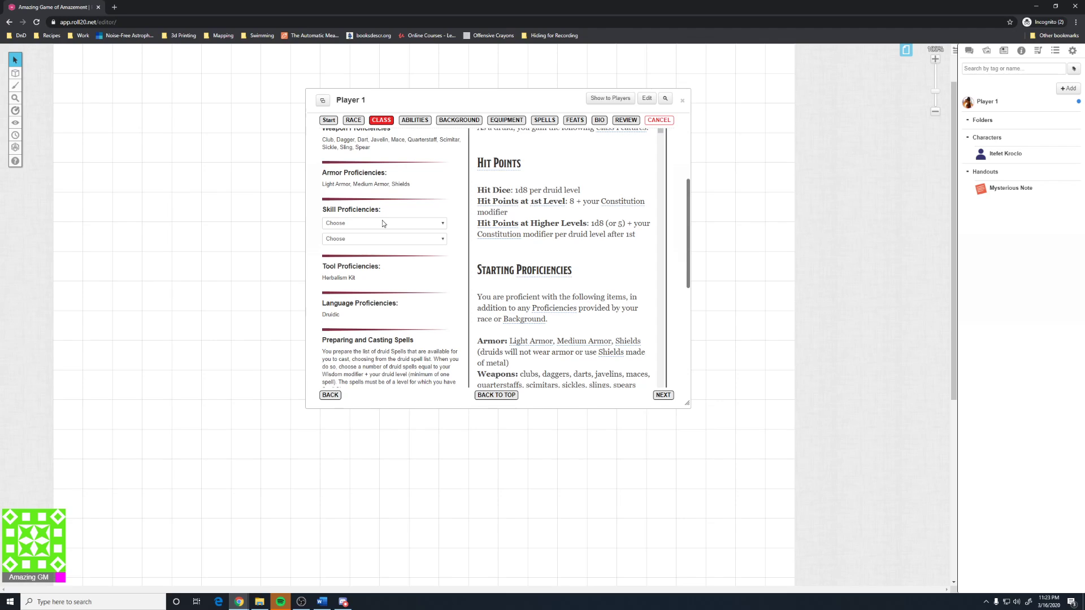
{"action": "left_click", "coordinate": [384, 223]}
{"action": "left_click", "coordinate": [381, 248]}
{"action": "left_click", "coordinate": [380, 239]}
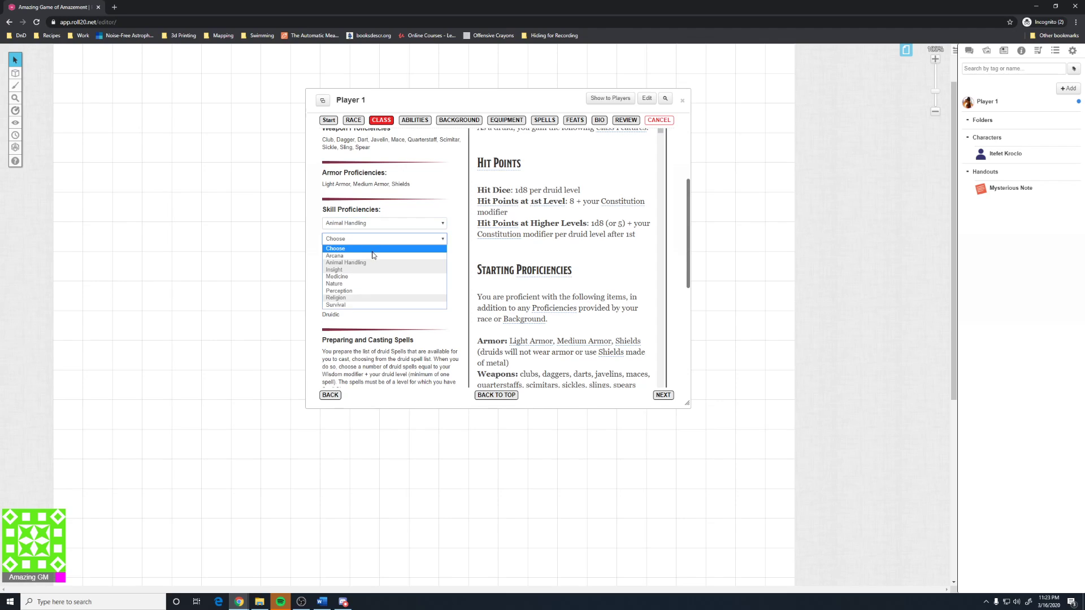
{"action": "left_click", "coordinate": [371, 257]}
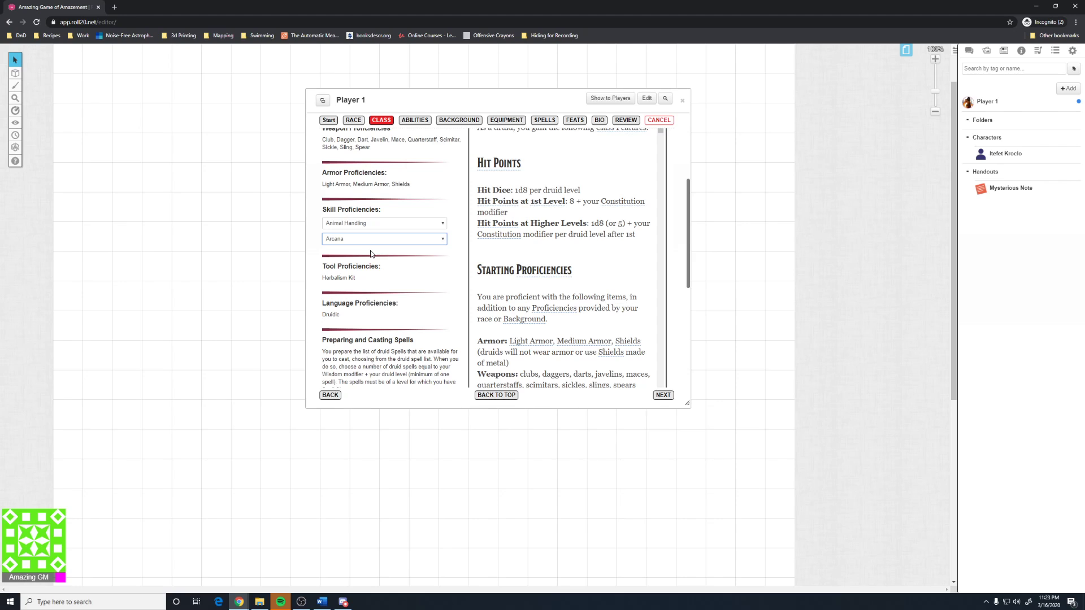
{"action": "scroll", "coordinate": [372, 243], "scroll_direction": "down", "scroll_amount": 5}
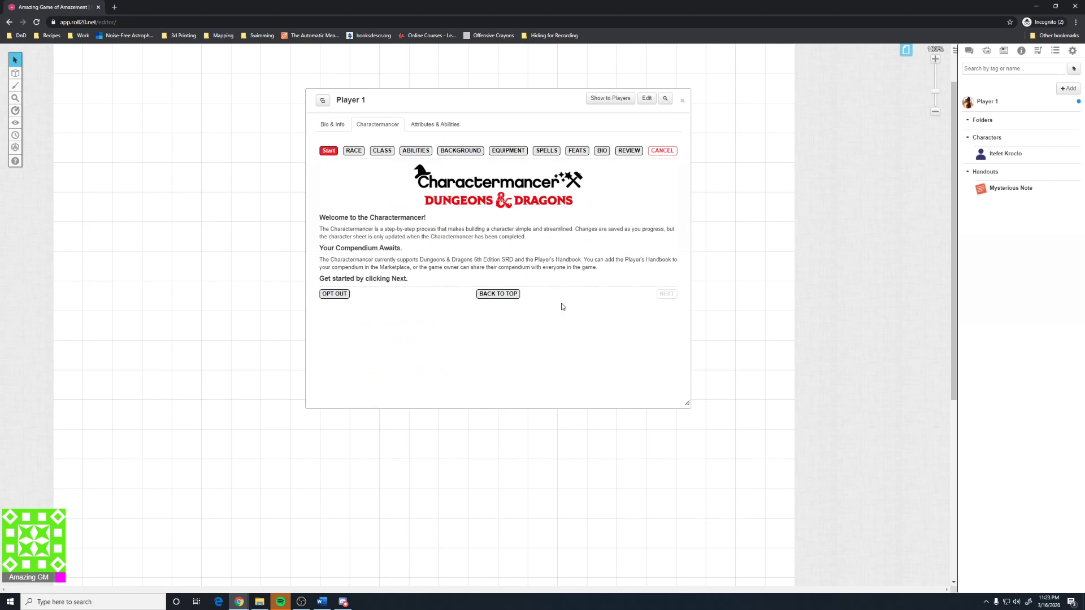
Step: Return to the Race stage from the start page and set the gnome's subrace to Rock Gnome (SRD)
{"action": "left_click", "coordinate": [665, 294]}
{"action": "scroll", "coordinate": [394, 300], "scroll_direction": "down", "scroll_amount": 3}
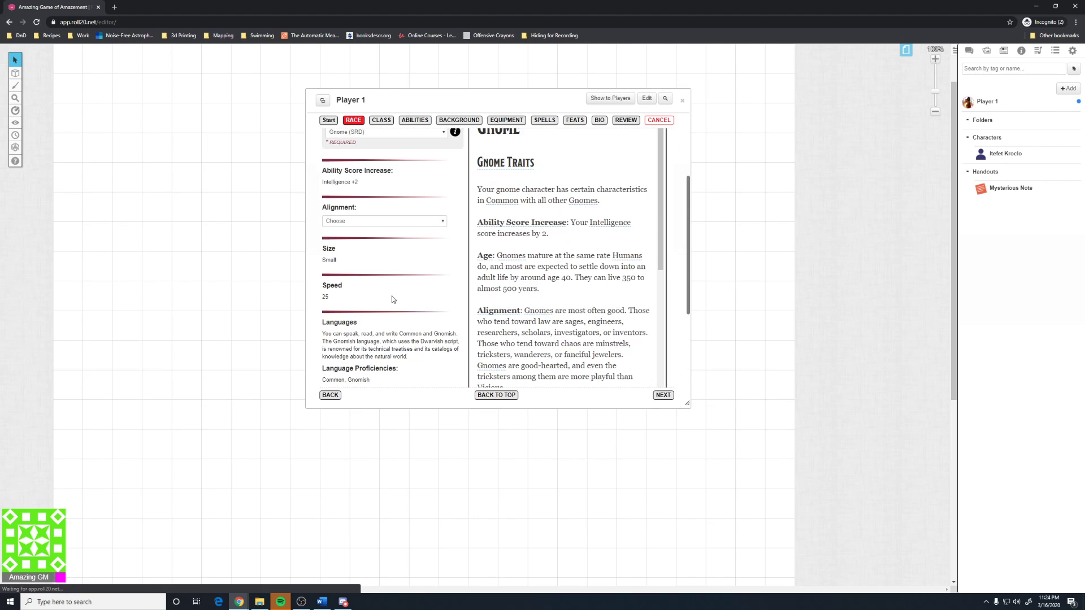
{"action": "scroll", "coordinate": [517, 241], "scroll_direction": "down", "scroll_amount": 4}
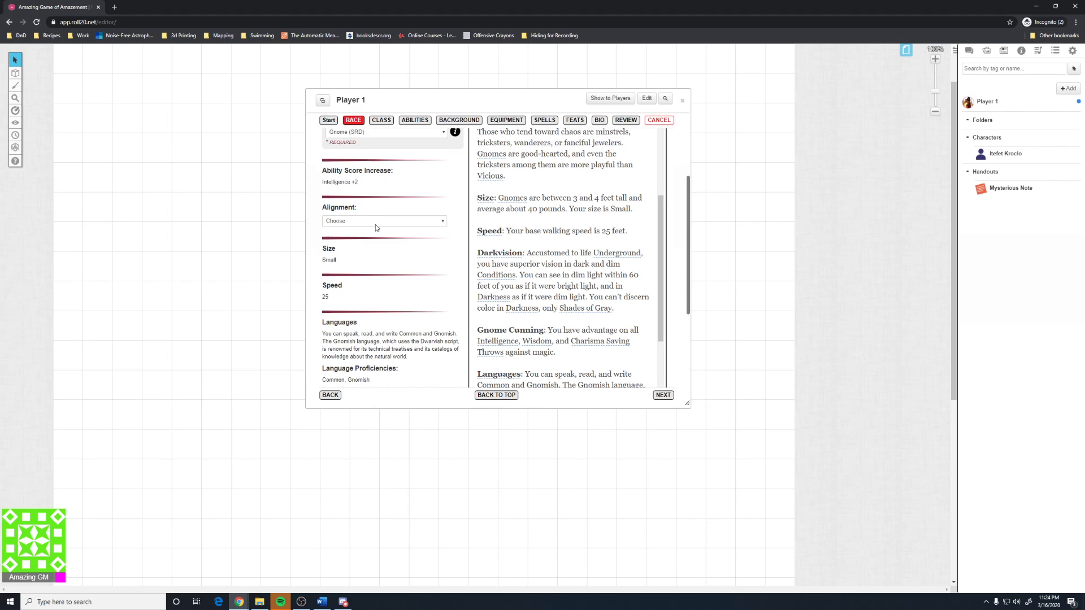
{"action": "scroll", "coordinate": [377, 256], "scroll_direction": "down", "scroll_amount": 2}
{"action": "scroll", "coordinate": [377, 255], "scroll_direction": "down", "scroll_amount": 1}
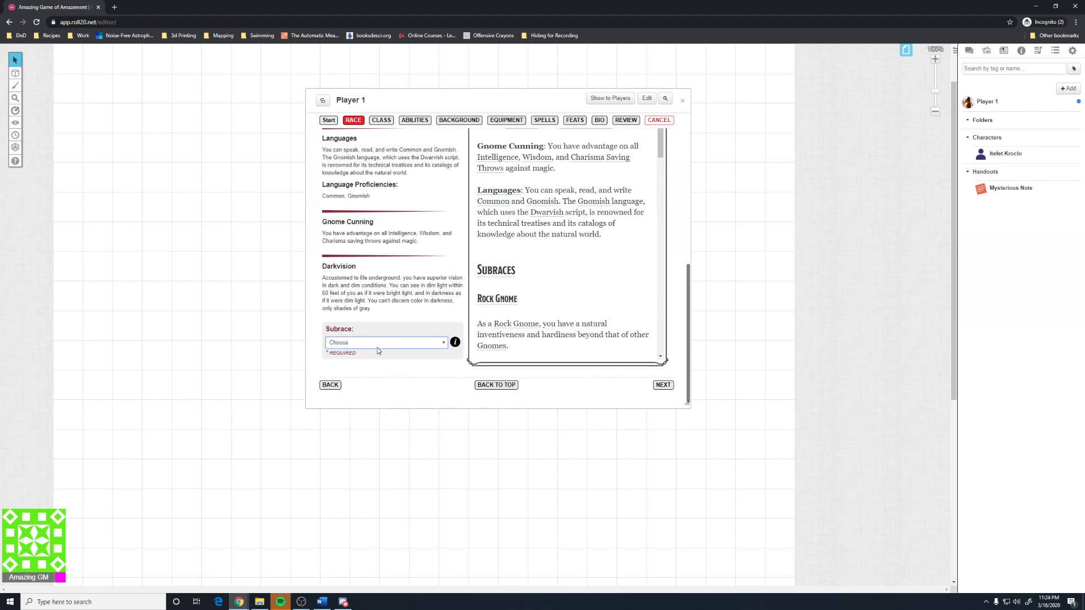
{"action": "left_click", "coordinate": [383, 342]}
{"action": "left_click", "coordinate": [378, 360]}
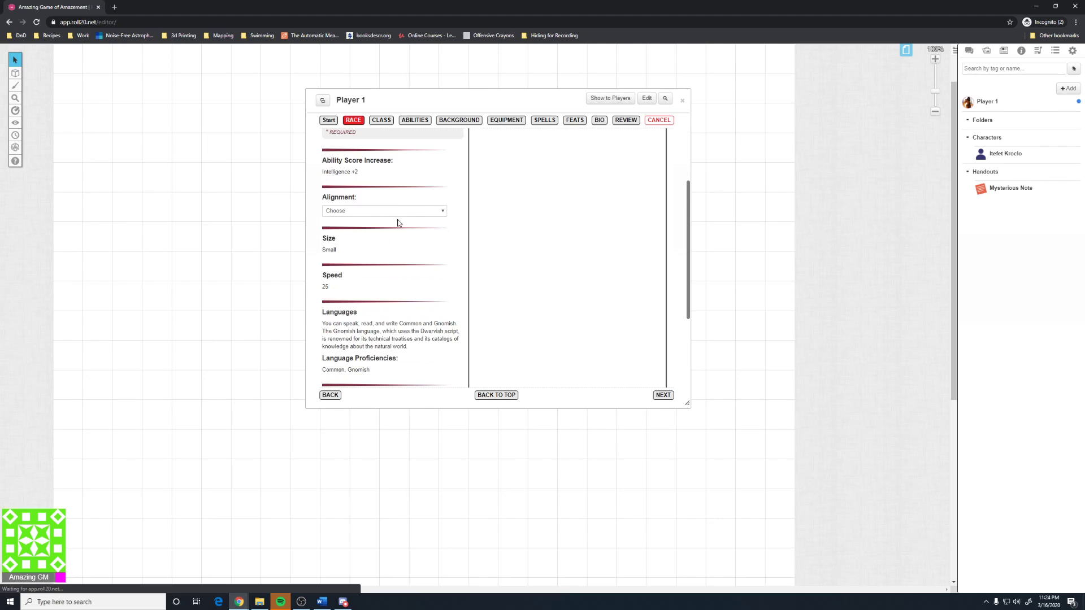
Step: Look over the remaining Race and Class details and advance to the Abilities stage
{"action": "scroll", "coordinate": [399, 274], "scroll_direction": "down", "scroll_amount": 10}
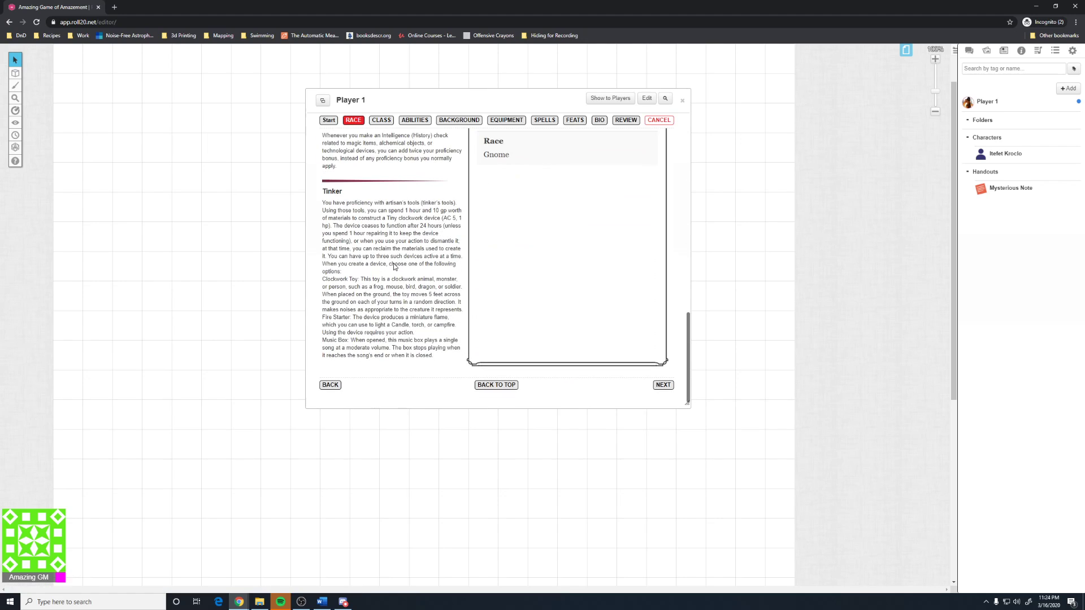
{"action": "left_click", "coordinate": [663, 385]}
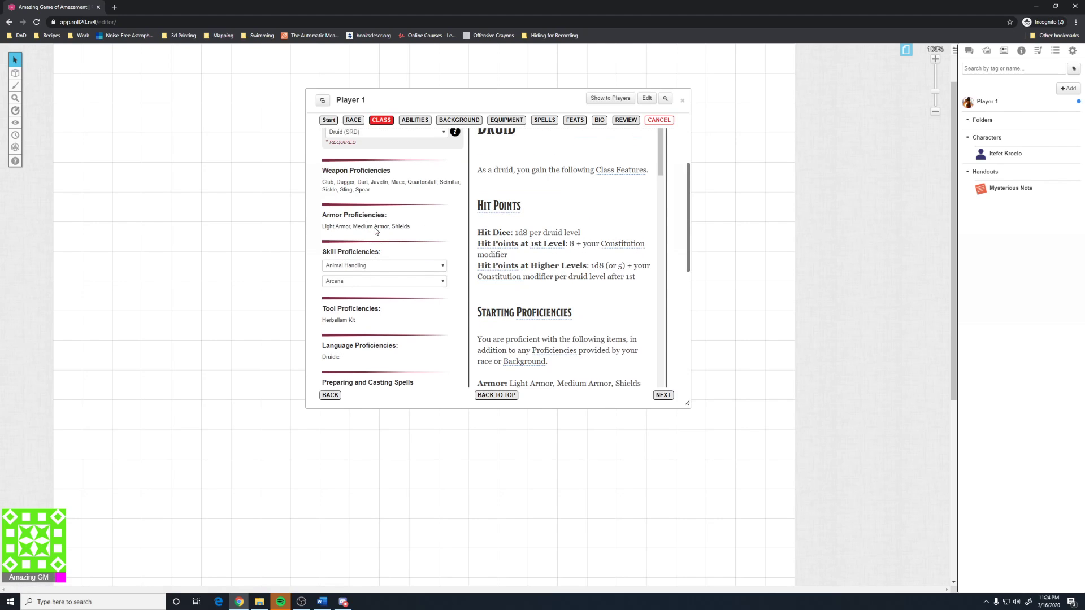
{"action": "scroll", "coordinate": [375, 253], "scroll_direction": "down", "scroll_amount": 5}
{"action": "scroll", "coordinate": [375, 254], "scroll_direction": "up", "scroll_amount": 3}
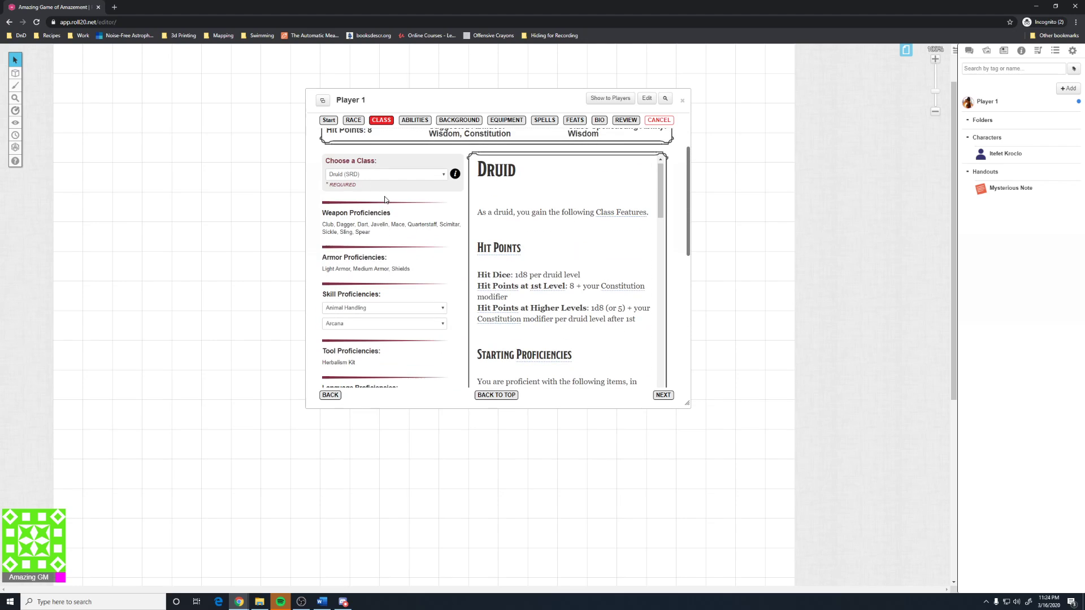
{"action": "scroll", "coordinate": [368, 192], "scroll_direction": "down", "scroll_amount": 8}
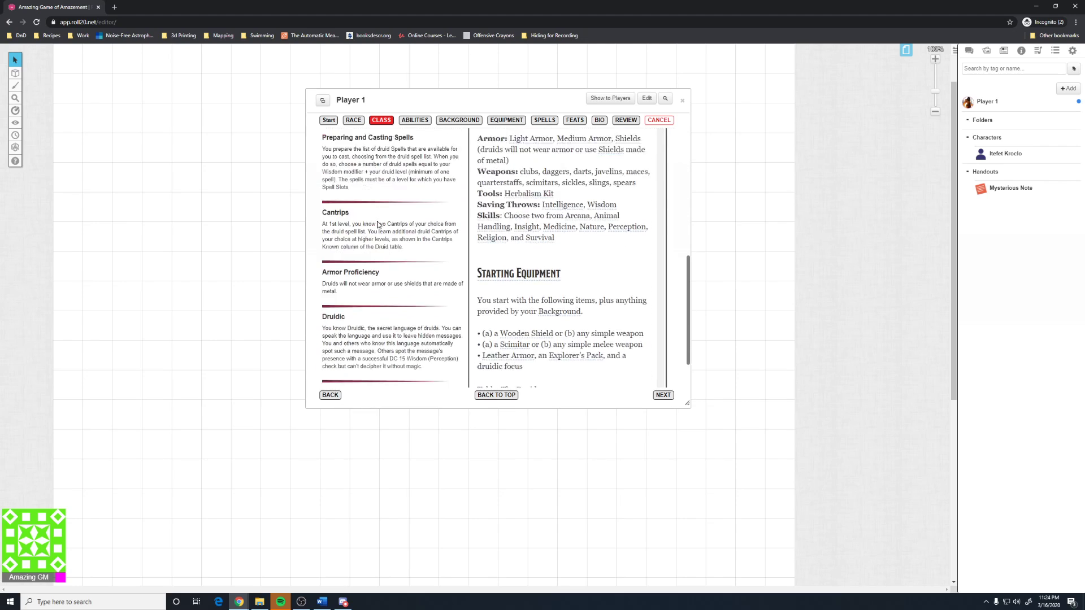
{"action": "left_click", "coordinate": [663, 385]}
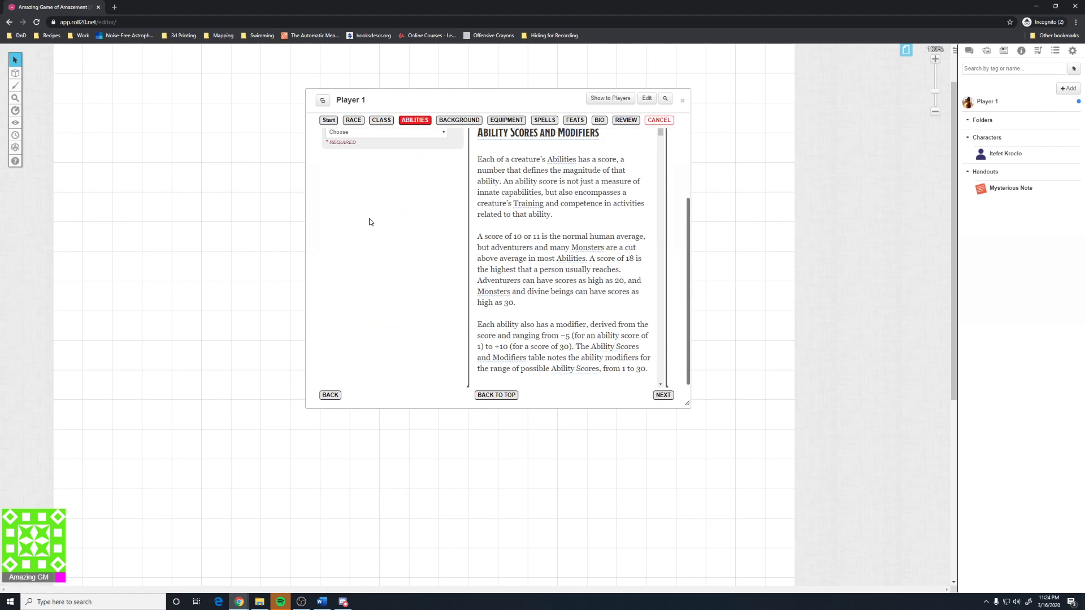
Step: Set the Ability Score Method to Custom and enter 8 for all six ability scores
{"action": "scroll", "coordinate": [370, 221], "scroll_direction": "up", "scroll_amount": 2}
{"action": "left_click", "coordinate": [376, 217]}
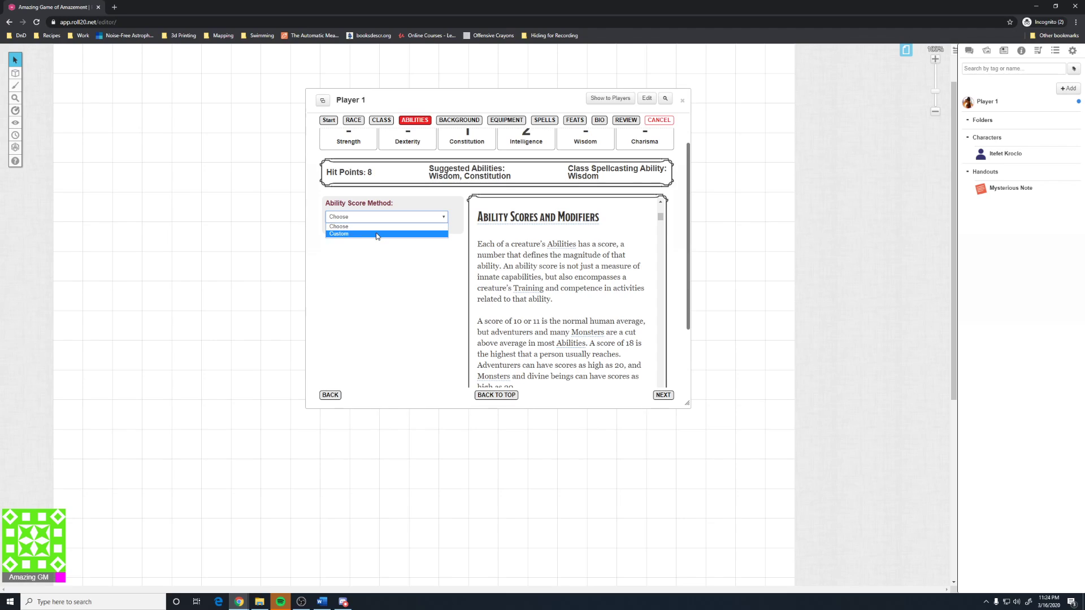
{"action": "left_click", "coordinate": [377, 234]}
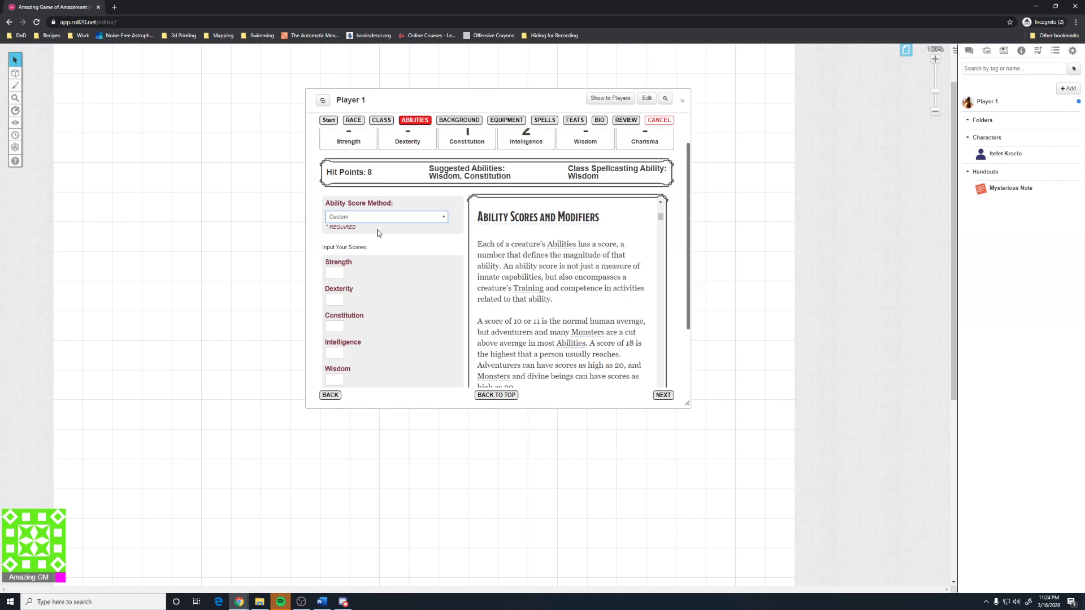
{"action": "scroll", "coordinate": [378, 233], "scroll_direction": "down", "scroll_amount": 2}
{"action": "left_click", "coordinate": [336, 188]}
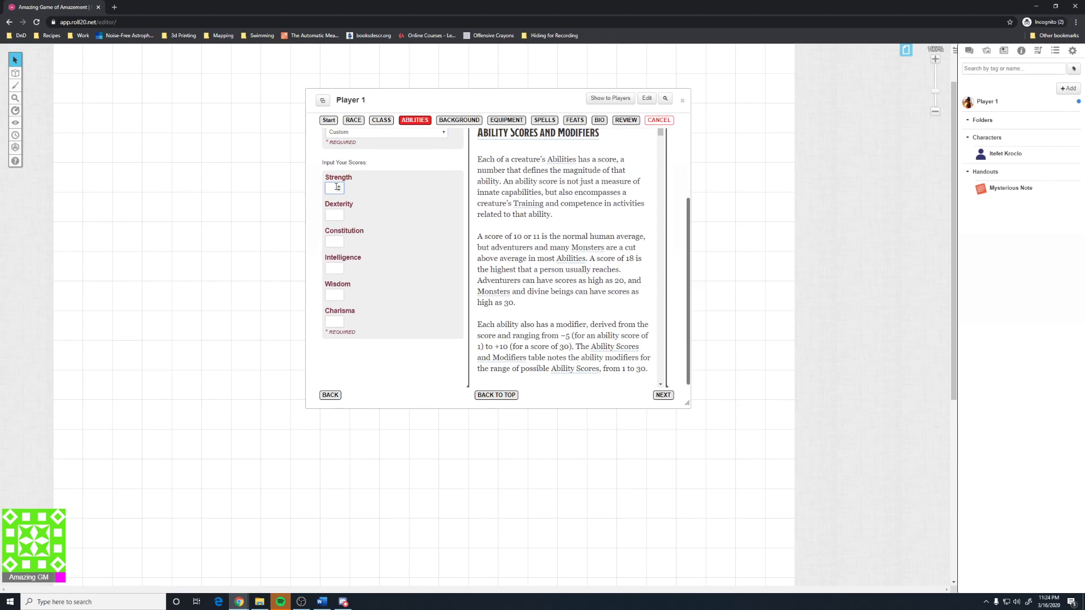
{"action": "type", "text": "8"}
{"action": "left_click", "coordinate": [336, 214]}
{"action": "type", "text": "8"}
{"action": "left_click", "coordinate": [336, 242]}
{"action": "type", "text": "8"}
{"action": "left_click", "coordinate": [334, 268]}
{"action": "type", "text": "8"}
{"action": "left_click", "coordinate": [334, 295]}
{"action": "type", "text": "8"}
{"action": "left_click", "coordinate": [330, 321]}
{"action": "type", "text": "8"}
Step: Continue to the Background stage, look over the Acolyte options and move on to the Equipment stage
{"action": "left_click", "coordinate": [663, 396]}
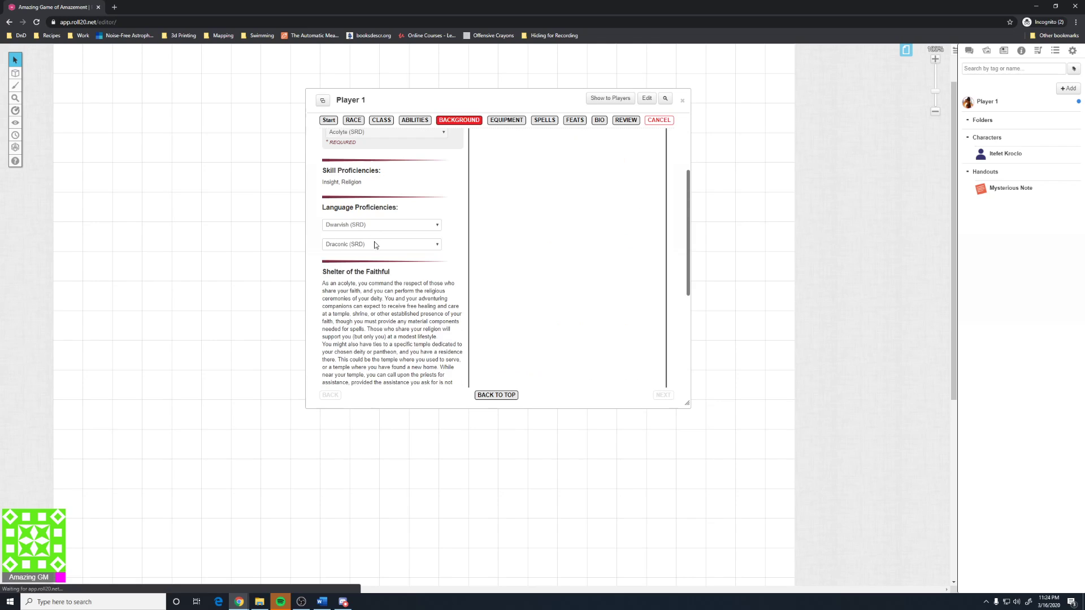
{"action": "scroll", "coordinate": [381, 235], "scroll_direction": "down", "scroll_amount": 5}
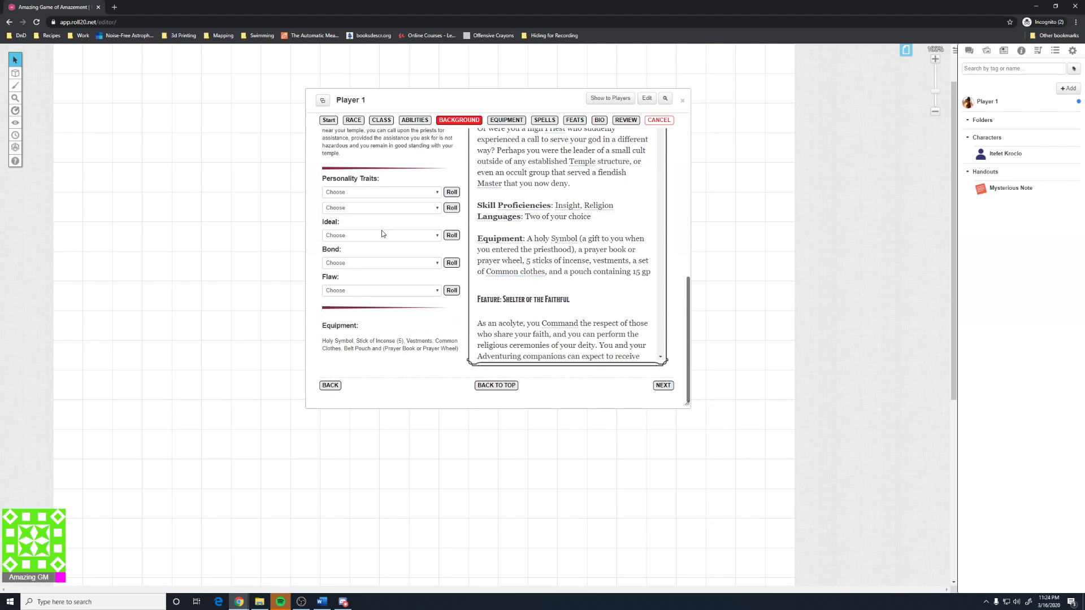
{"action": "scroll", "coordinate": [383, 234], "scroll_direction": "up", "scroll_amount": 5}
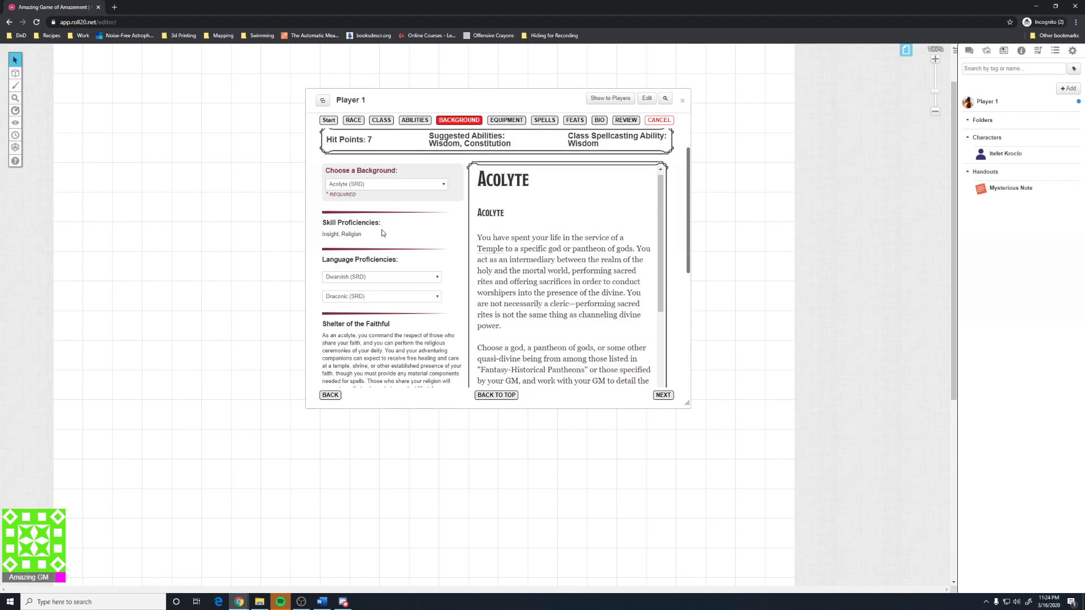
{"action": "left_click", "coordinate": [663, 395]}
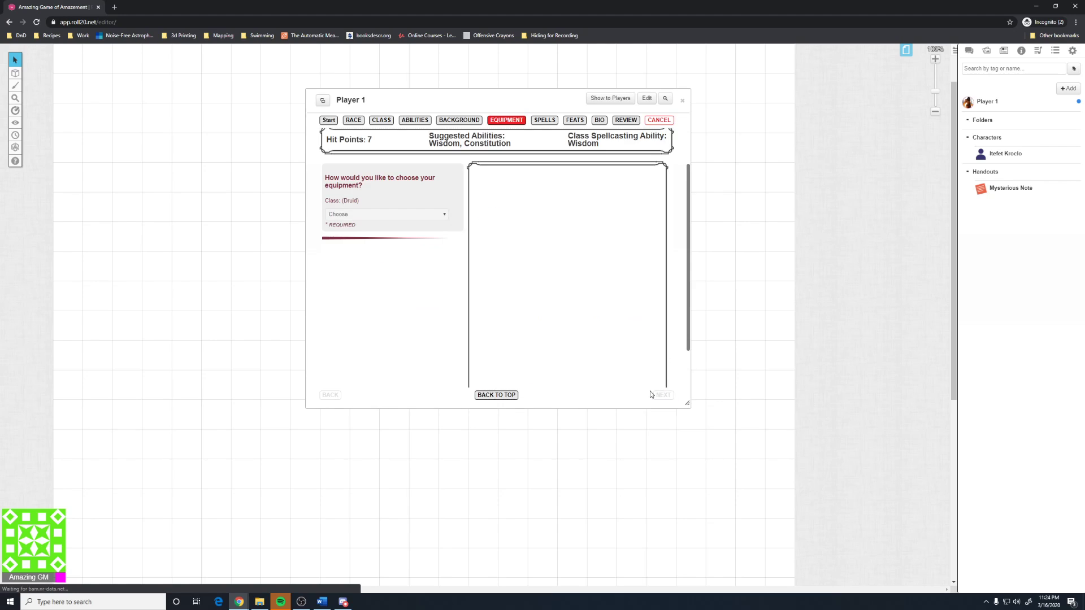
Step: Choose Starting Wealth (PHB) as the druid's equipment method and roll 2d4 x 10 for the starting gold several times
{"action": "left_click", "coordinate": [380, 217]}
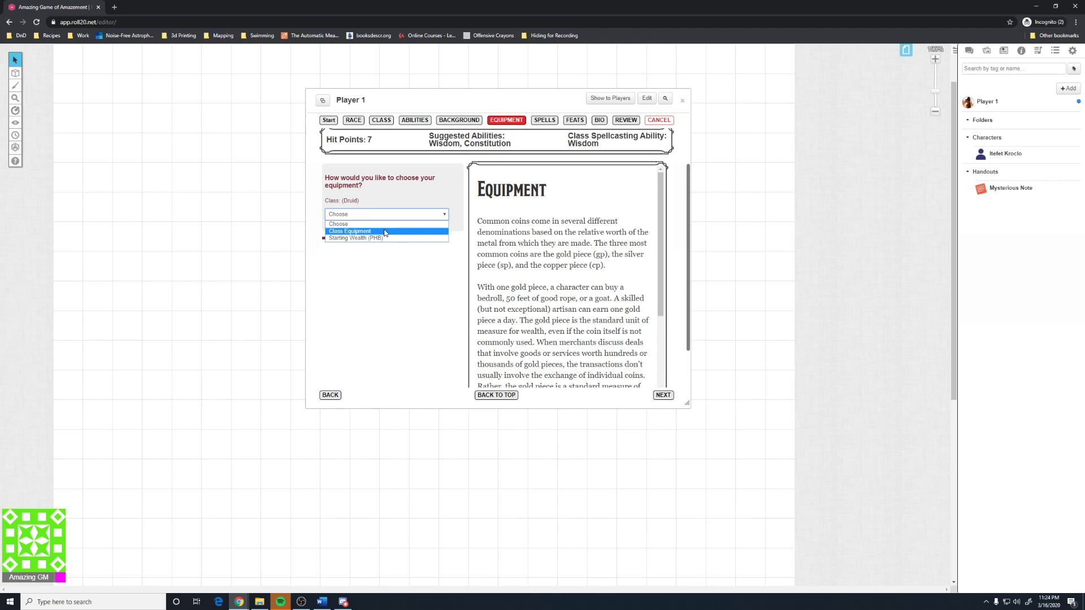
{"action": "left_click", "coordinate": [387, 238]}
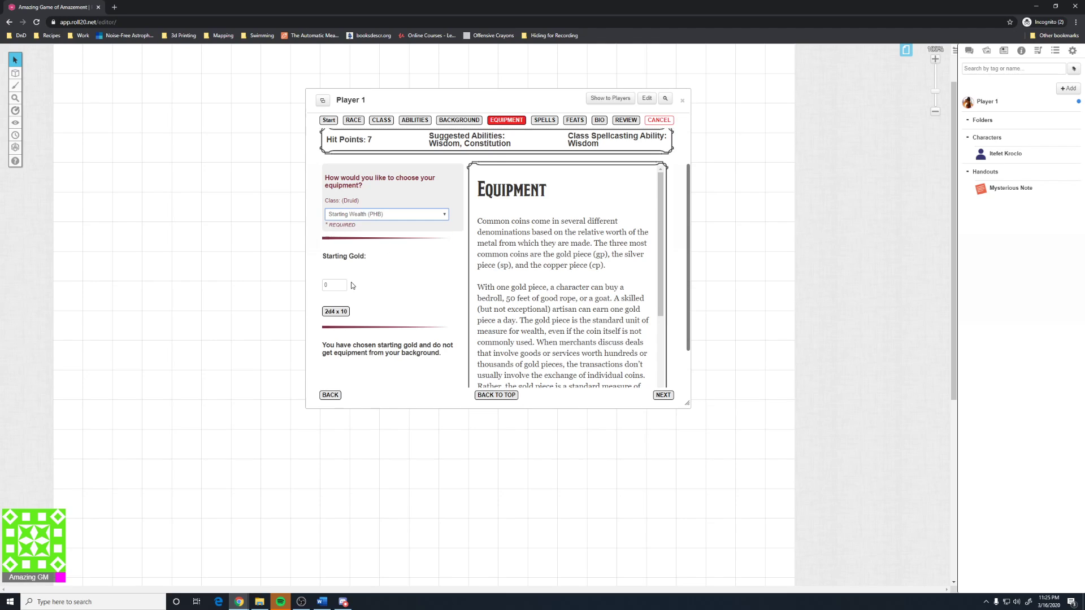
{"action": "left_click", "coordinate": [336, 312]}
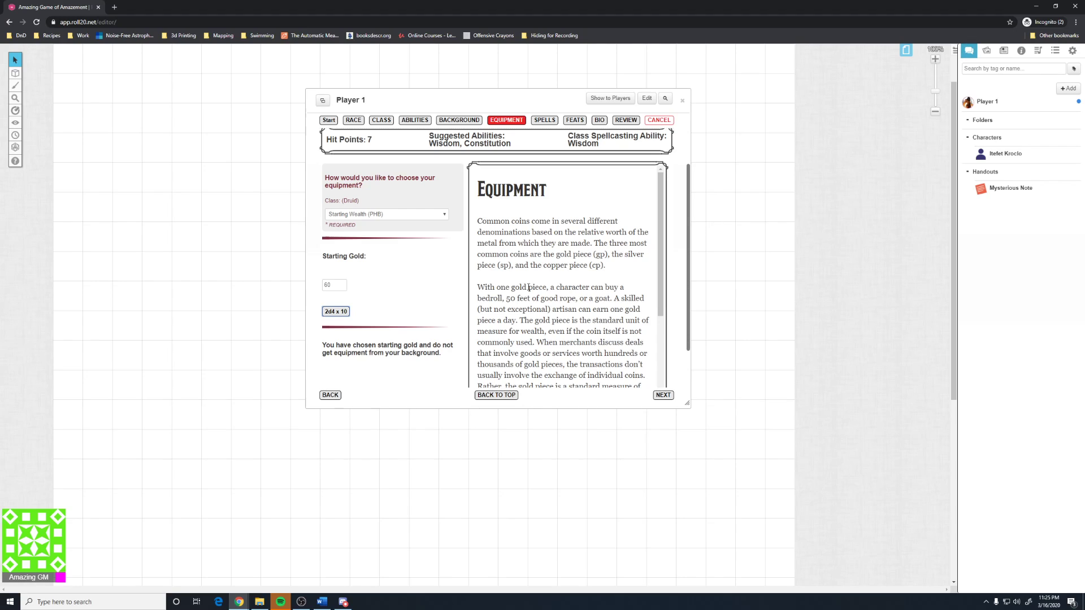
{"action": "left_click", "coordinate": [337, 312]}
{"action": "left_click", "coordinate": [334, 314]}
Step: Turn off the background chat beep in the game settings and switch to the chat log
{"action": "left_click", "coordinate": [1069, 53]}
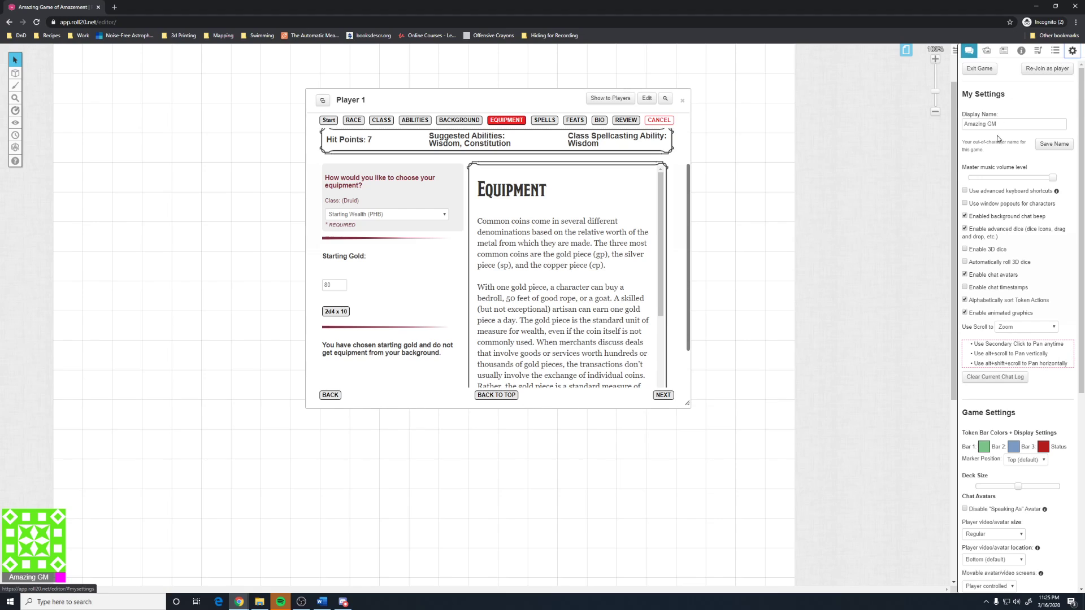
{"action": "left_click", "coordinate": [965, 217]}
{"action": "left_click", "coordinate": [968, 51]}
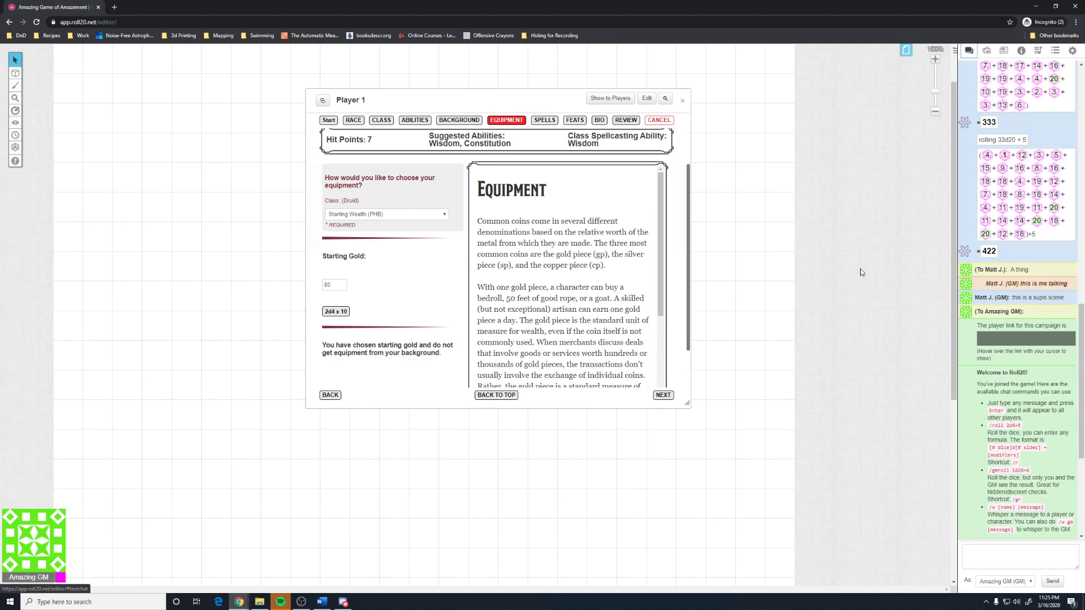
Step: Reroll the starting gold with 2d4 x 10 and continue to the Spells stage
{"action": "left_click", "coordinate": [340, 314]}
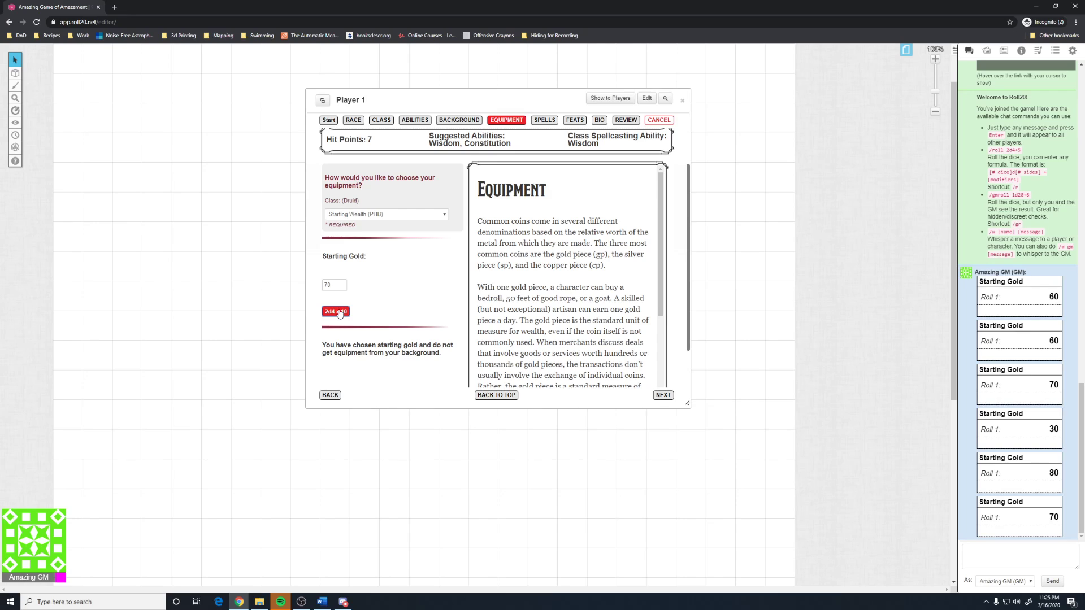
{"action": "left_click", "coordinate": [339, 315]}
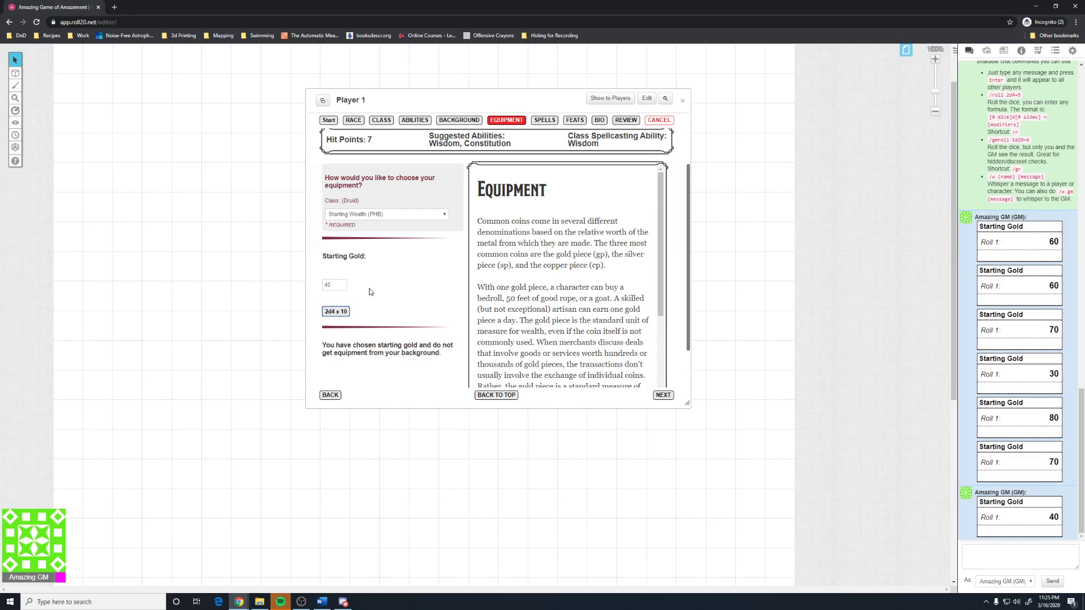
{"action": "scroll", "coordinate": [370, 292], "scroll_direction": "down", "scroll_amount": 2}
{"action": "left_click", "coordinate": [663, 390]}
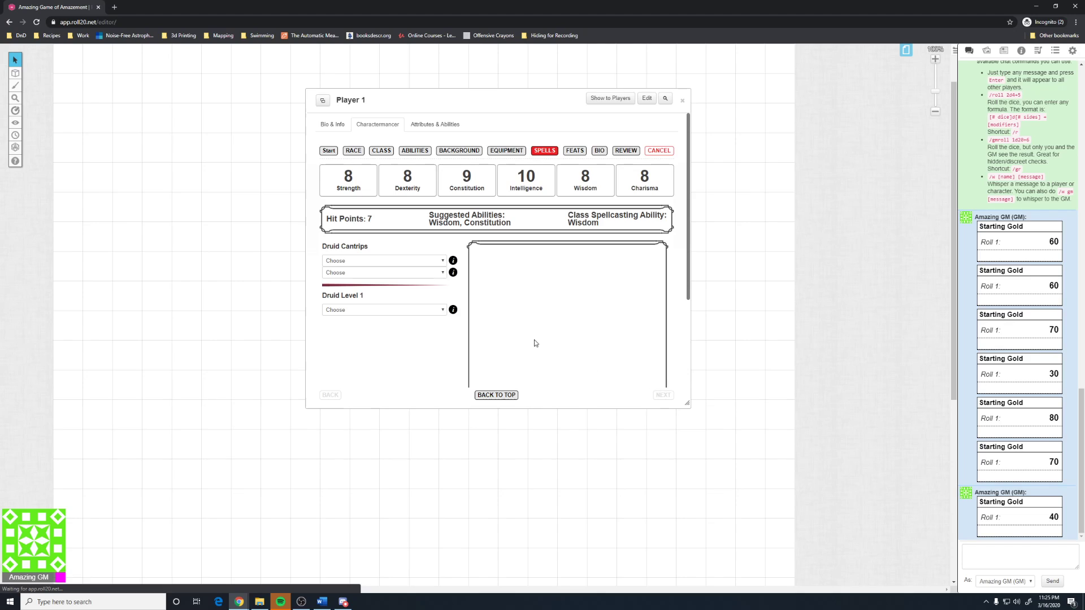
Step: Choose the druid cantrips Produce Flame (SRD) and Druidcraft (SRD) and the level 1 spell Create or Destroy Water (SRD)
{"action": "scroll", "coordinate": [386, 270], "scroll_direction": "down", "scroll_amount": 2}
{"action": "left_click", "coordinate": [381, 177]}
{"action": "left_click", "coordinate": [376, 209]}
{"action": "left_click", "coordinate": [390, 142]}
{"action": "left_click", "coordinate": [373, 150]}
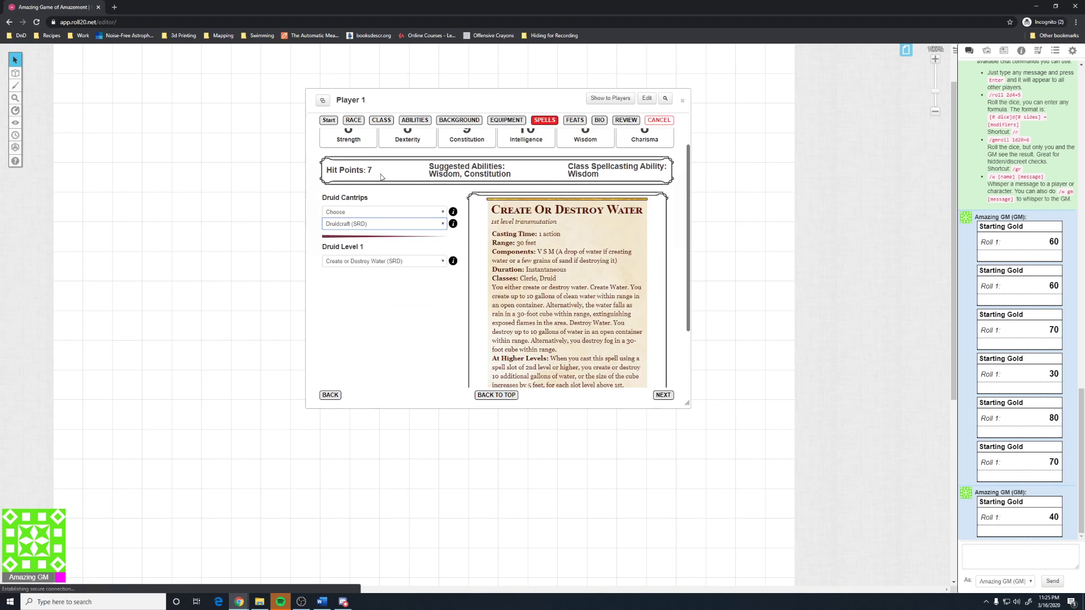
{"action": "left_click", "coordinate": [378, 221]}
{"action": "scroll", "coordinate": [349, 221], "scroll_direction": "up", "scroll_amount": 2}
{"action": "left_click", "coordinate": [361, 213]}
{"action": "left_click", "coordinate": [358, 255]}
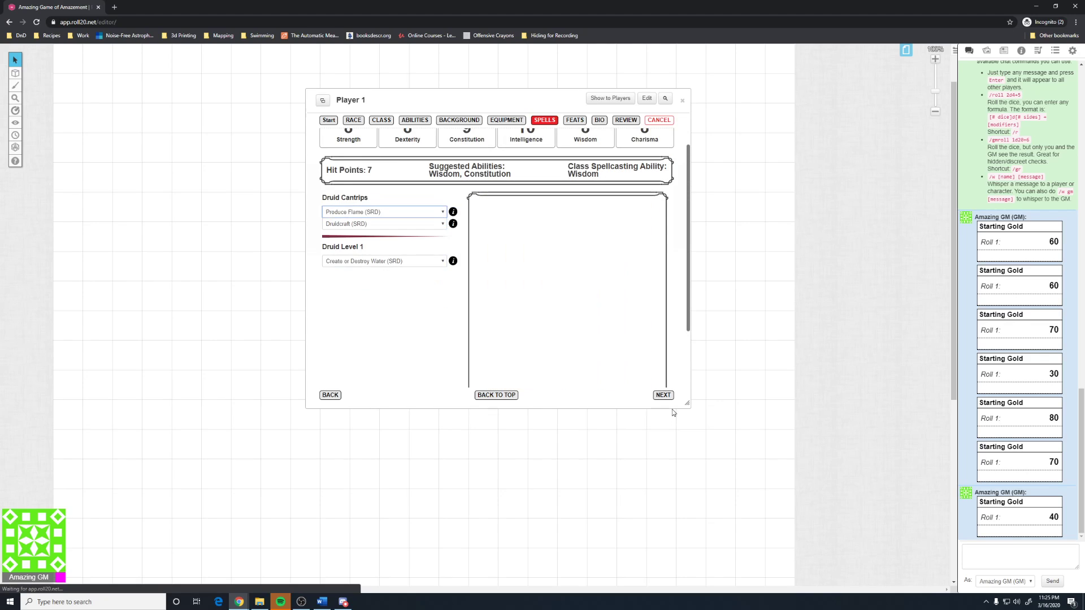
Step: Continue through the Feats and Bio stages to the Review stage, leaving the optional bio details empty
{"action": "left_click", "coordinate": [663, 396]}
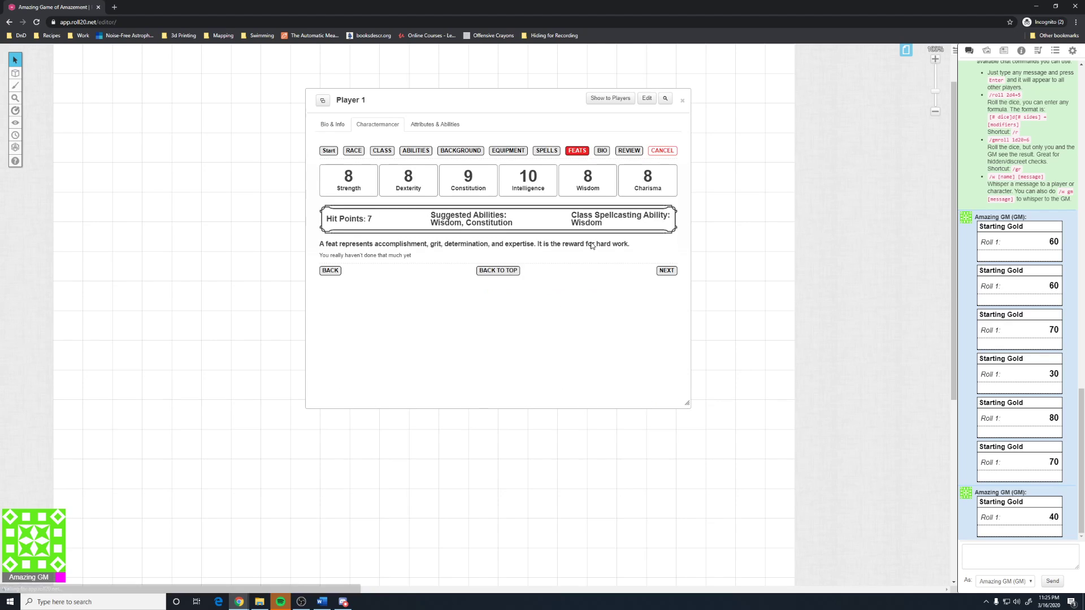
{"action": "left_click", "coordinate": [666, 271]}
{"action": "scroll", "coordinate": [415, 282], "scroll_direction": "down", "scroll_amount": 2}
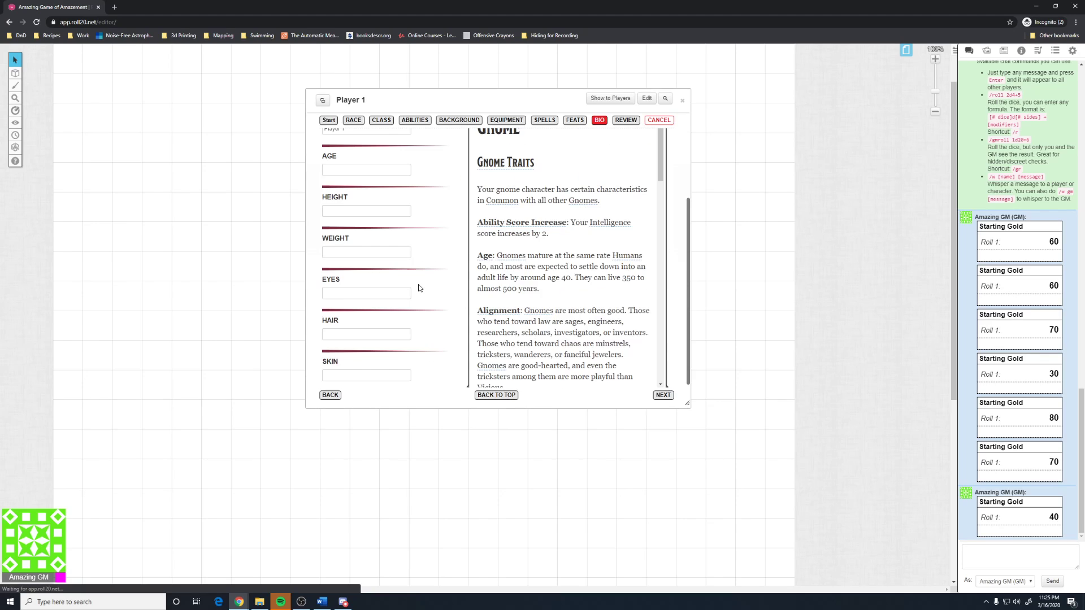
{"action": "scroll", "coordinate": [343, 196], "scroll_direction": "up", "scroll_amount": 1}
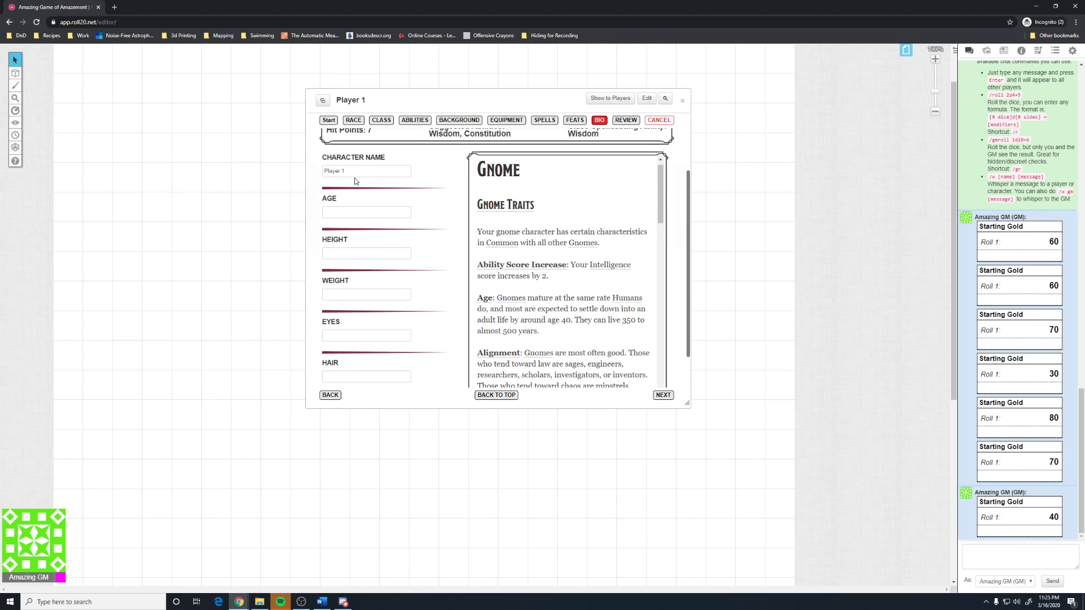
{"action": "scroll", "coordinate": [377, 262], "scroll_direction": "down", "scroll_amount": 1}
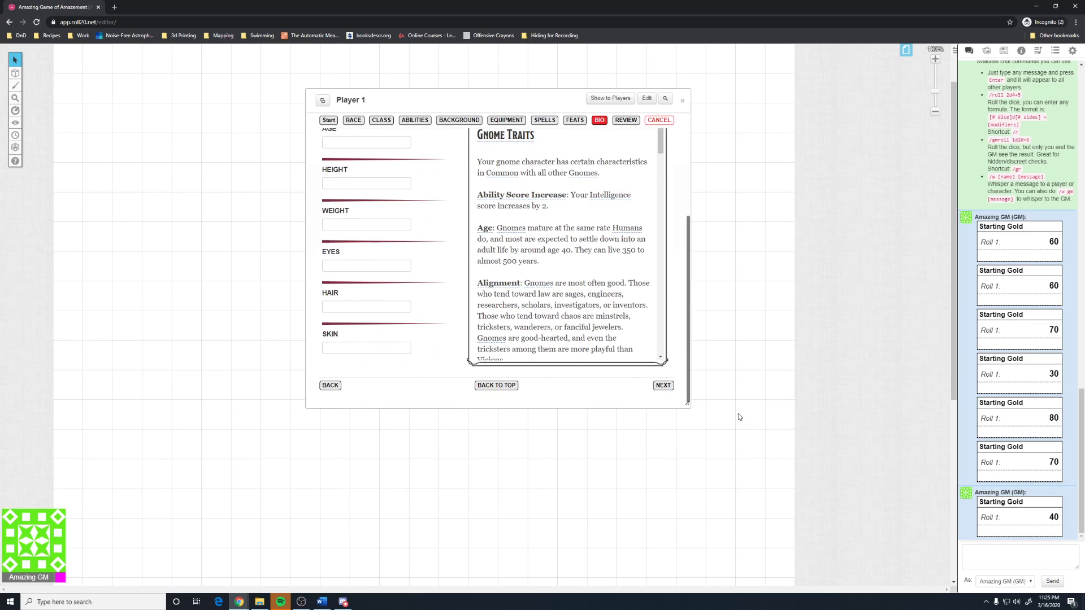
{"action": "left_click", "coordinate": [663, 385]}
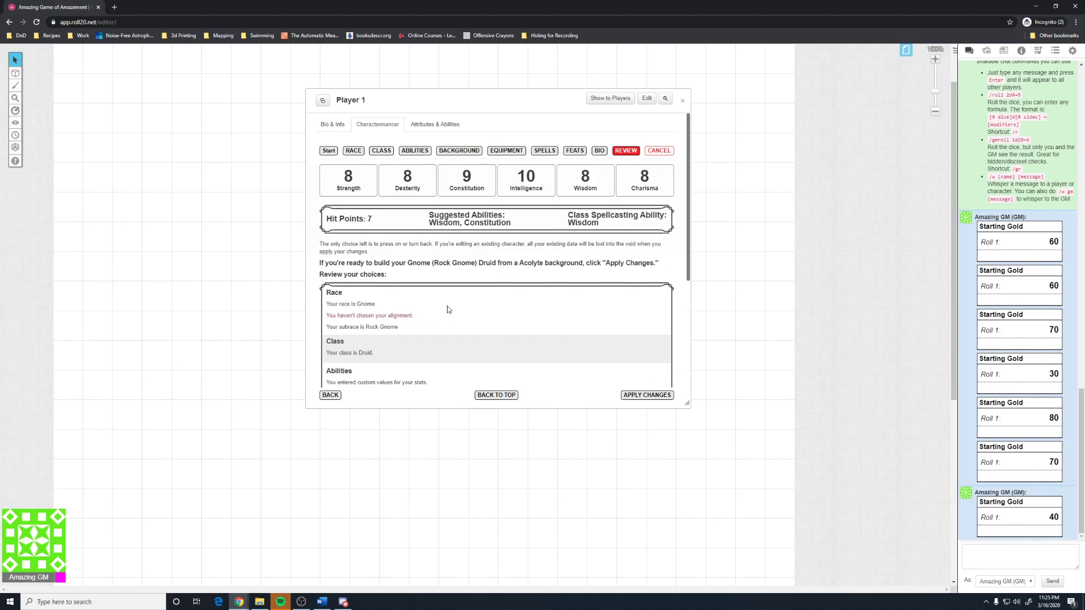
Step: Check the summary of choices on the Review stage and apply the changes to build the character sheet
{"action": "scroll", "coordinate": [448, 310], "scroll_direction": "down", "scroll_amount": 4}
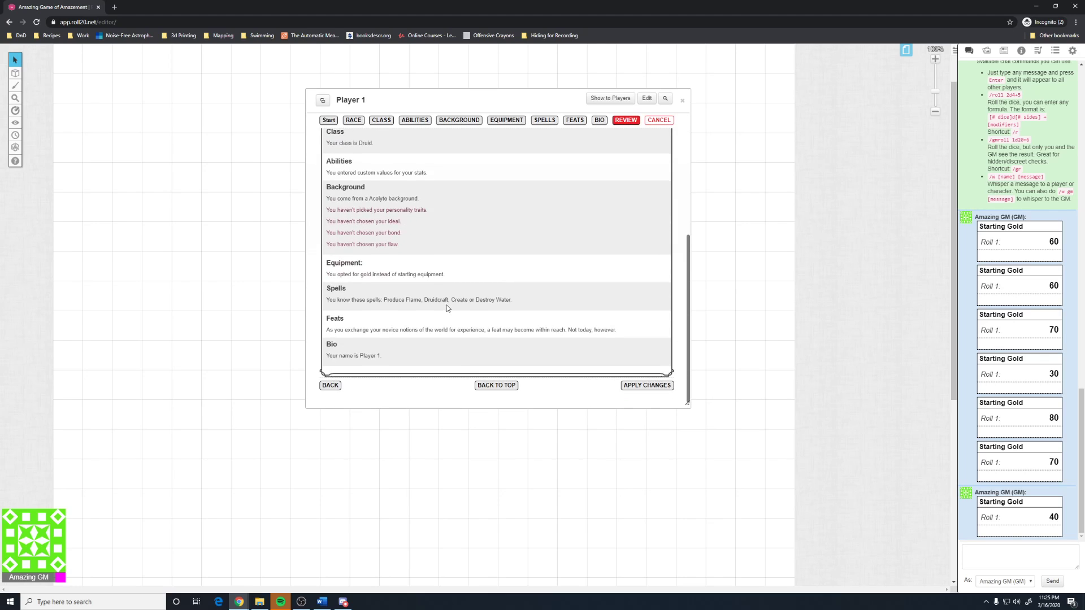
{"action": "scroll", "coordinate": [374, 231], "scroll_direction": "up", "scroll_amount": 5}
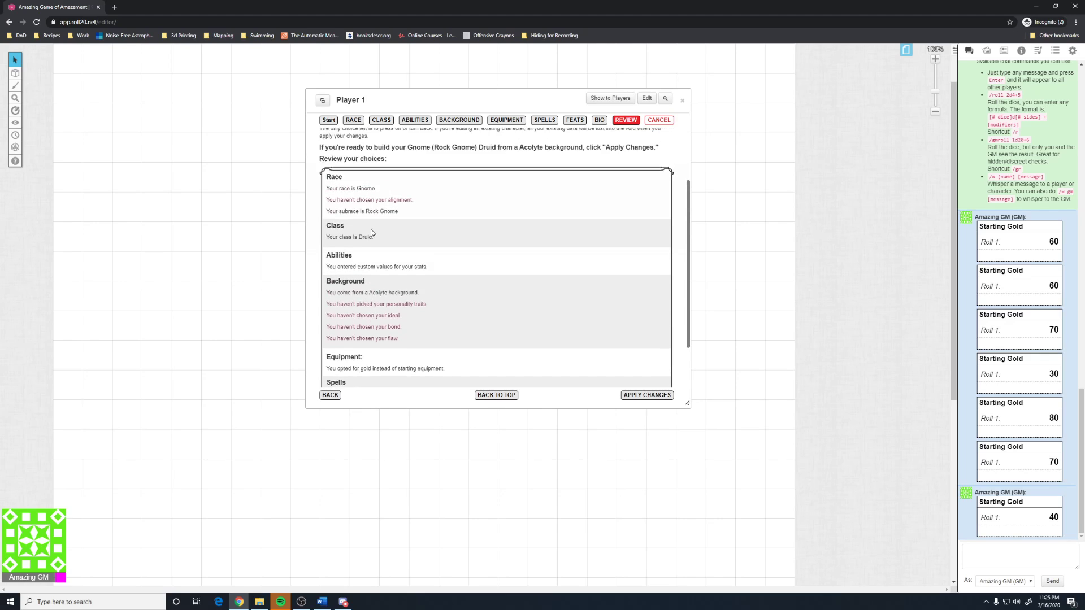
{"action": "left_click", "coordinate": [647, 395]}
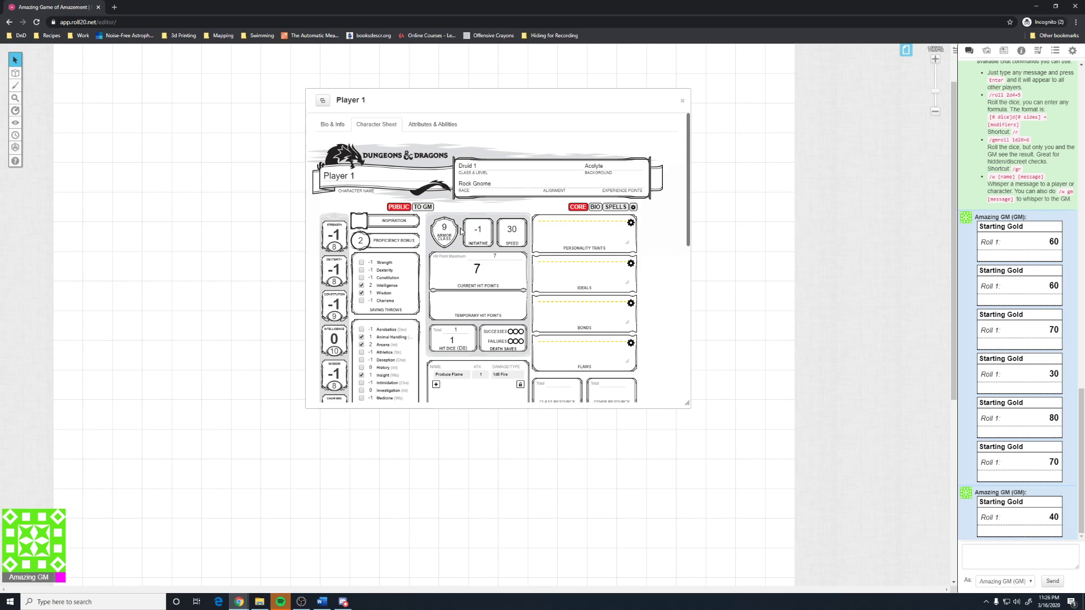
Step: Move the Player 1 sheet window upward and enlarge it so more of the character sheet fits on screen
{"action": "scroll", "coordinate": [451, 236], "scroll_direction": "down", "scroll_amount": 1}
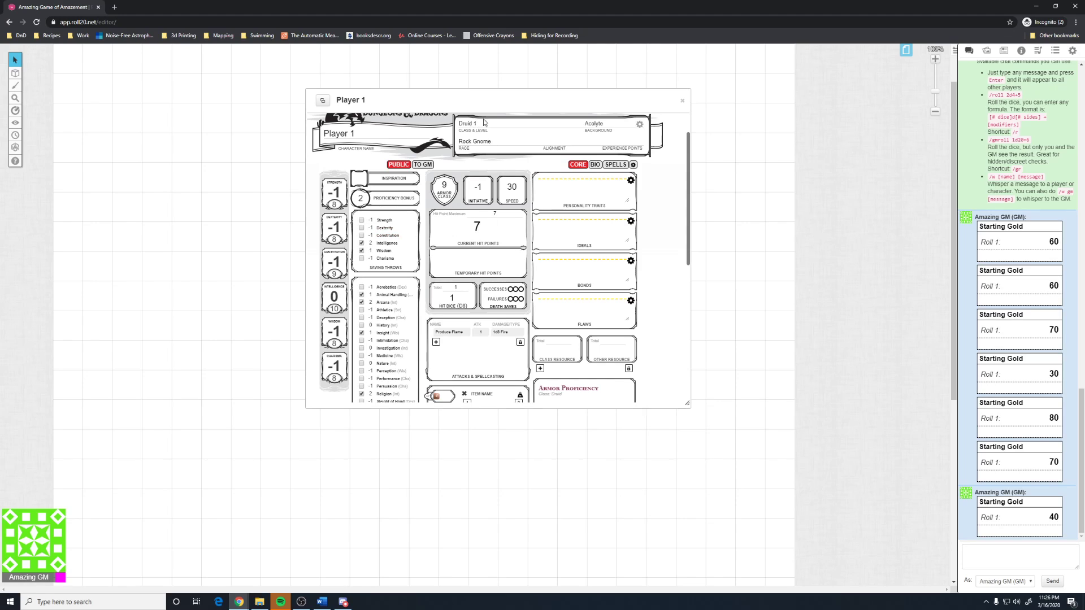
{"action": "scroll", "coordinate": [544, 203], "scroll_direction": "up", "scroll_amount": 1}
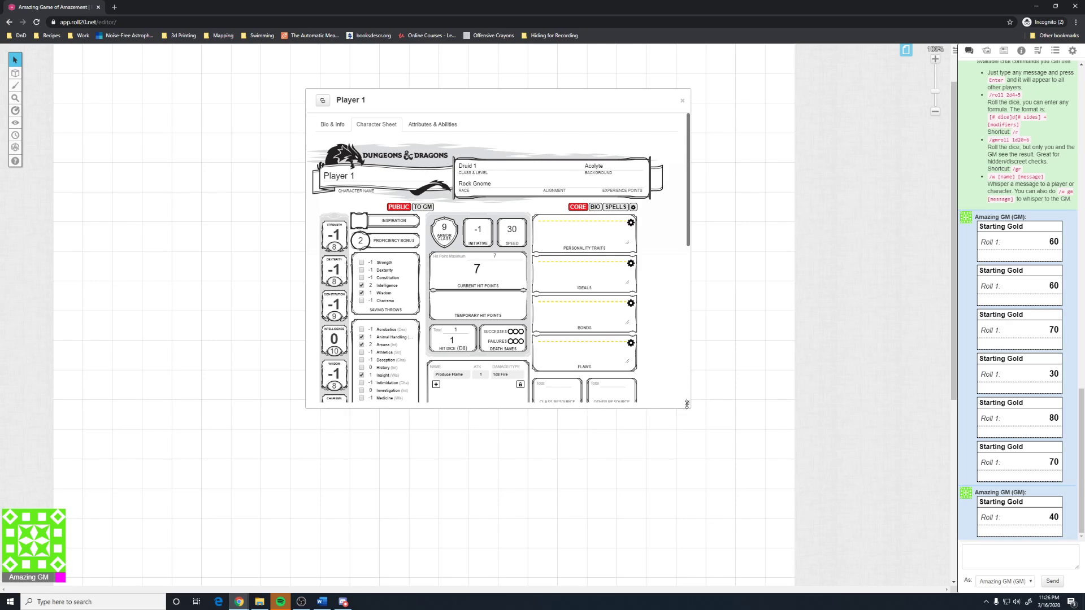
{"action": "left_click_drag", "start_coordinate": [685, 404], "coordinate": [691, 571]}
{"action": "left_click_drag", "start_coordinate": [572, 101], "coordinate": [572, 66]}
{"action": "scroll", "coordinate": [702, 347], "scroll_direction": "down", "scroll_amount": 2}
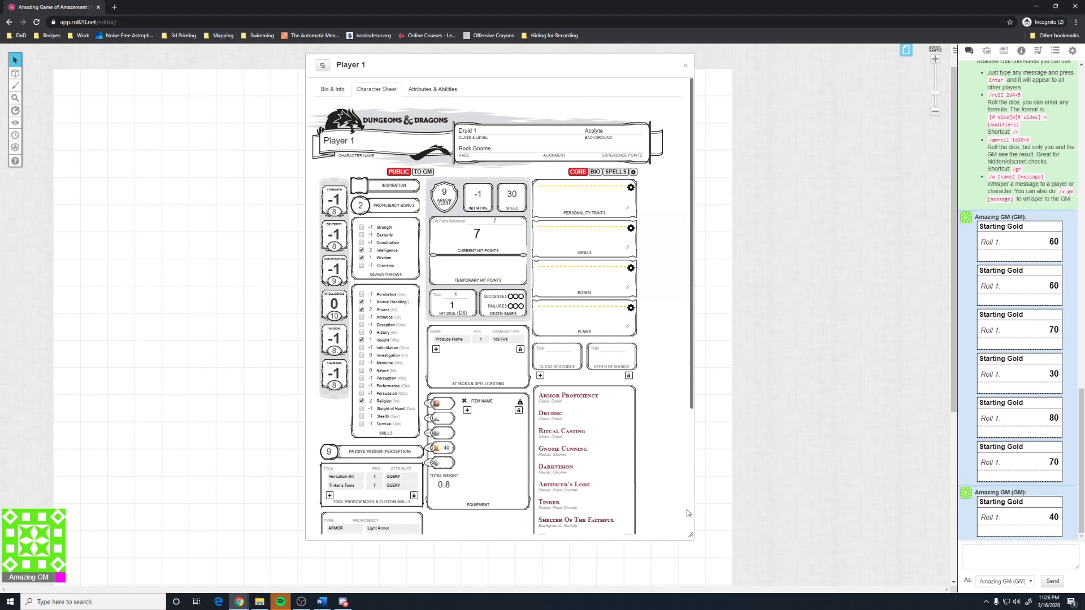
{"action": "left_click_drag", "start_coordinate": [691, 532], "coordinate": [696, 569]}
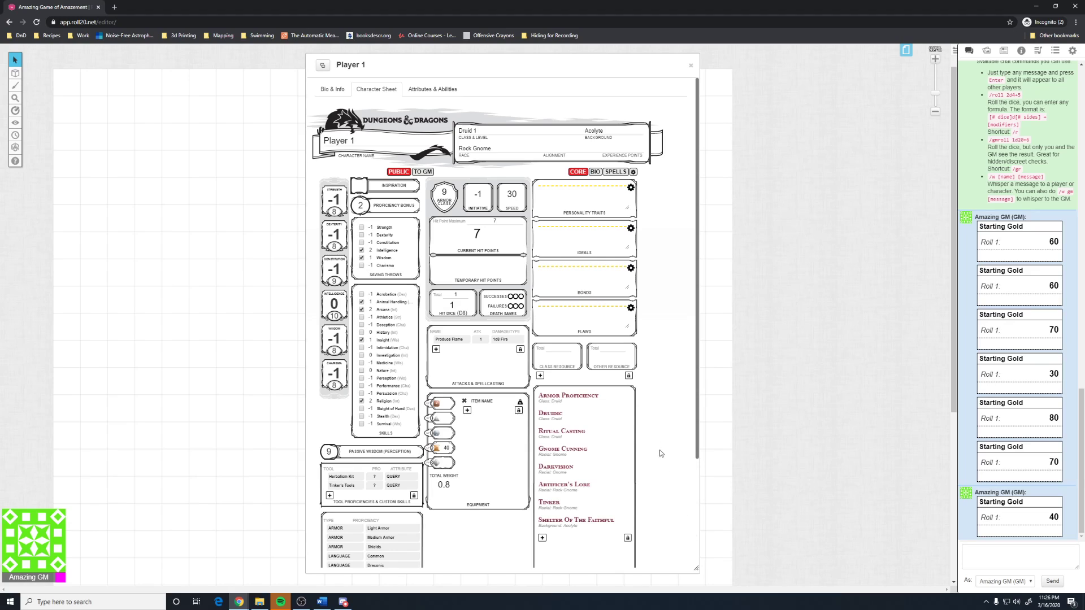
Step: Check the class, race and level details in the sheet header and open the character sheet's settings page
{"action": "left_click", "coordinate": [640, 131]}
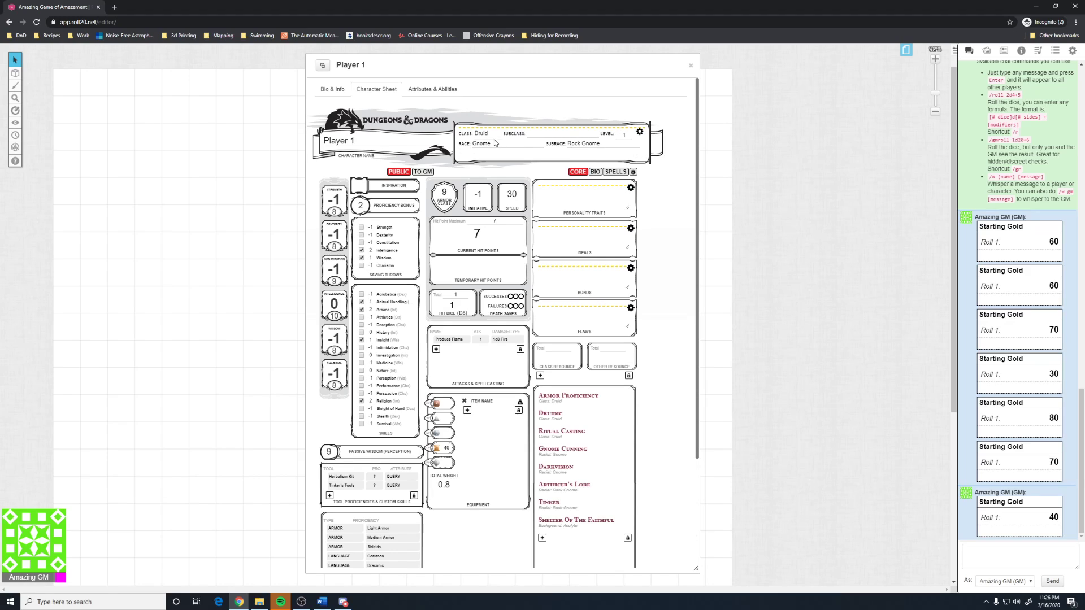
{"action": "left_click", "coordinate": [640, 133]}
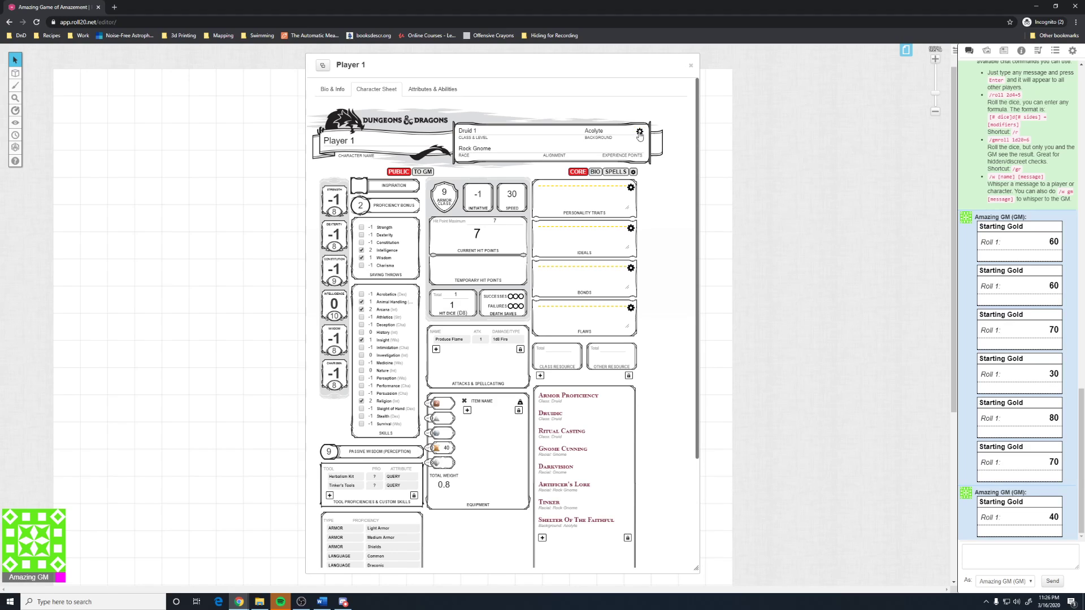
{"action": "left_click", "coordinate": [633, 173]}
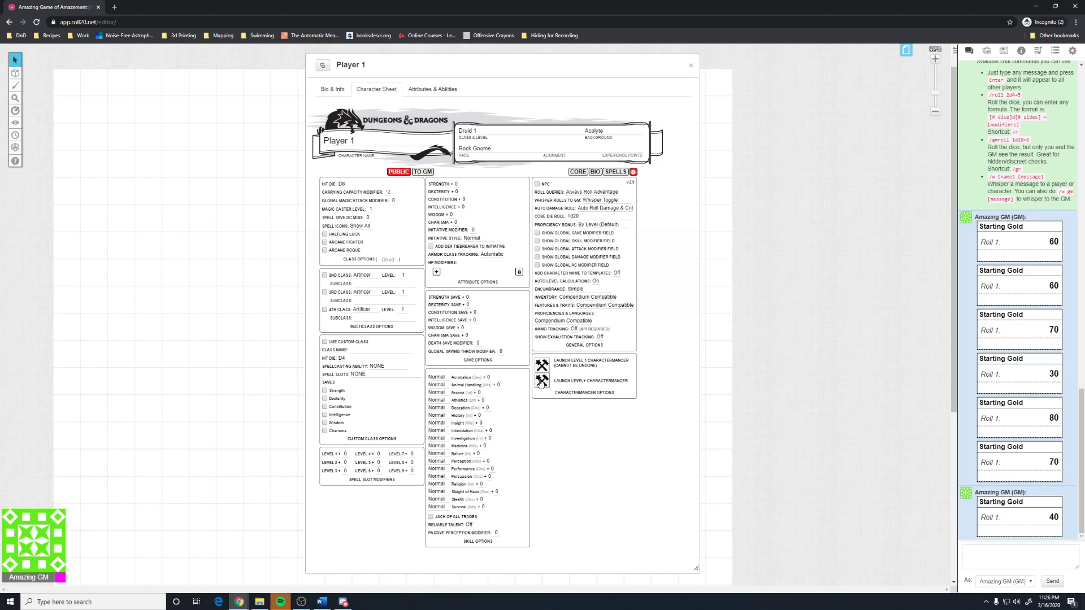
Step: Set armor class tracking to Custom with 10 + DEX + CON, and set the initiative style to Advantage
{"action": "left_click", "coordinate": [495, 255]}
{"action": "left_click", "coordinate": [495, 255]}
{"action": "left_click", "coordinate": [491, 259]}
{"action": "left_click", "coordinate": [491, 270]}
{"action": "left_click", "coordinate": [472, 262]}
{"action": "left_click", "coordinate": [472, 283]}
{"action": "left_click", "coordinate": [492, 262]}
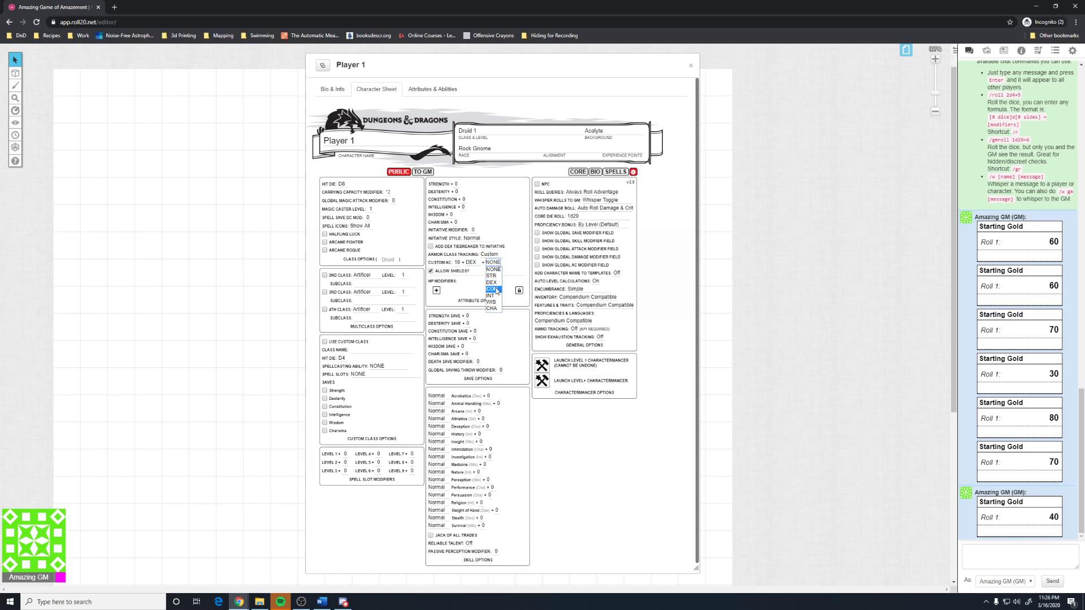
{"action": "left_click", "coordinate": [493, 290]}
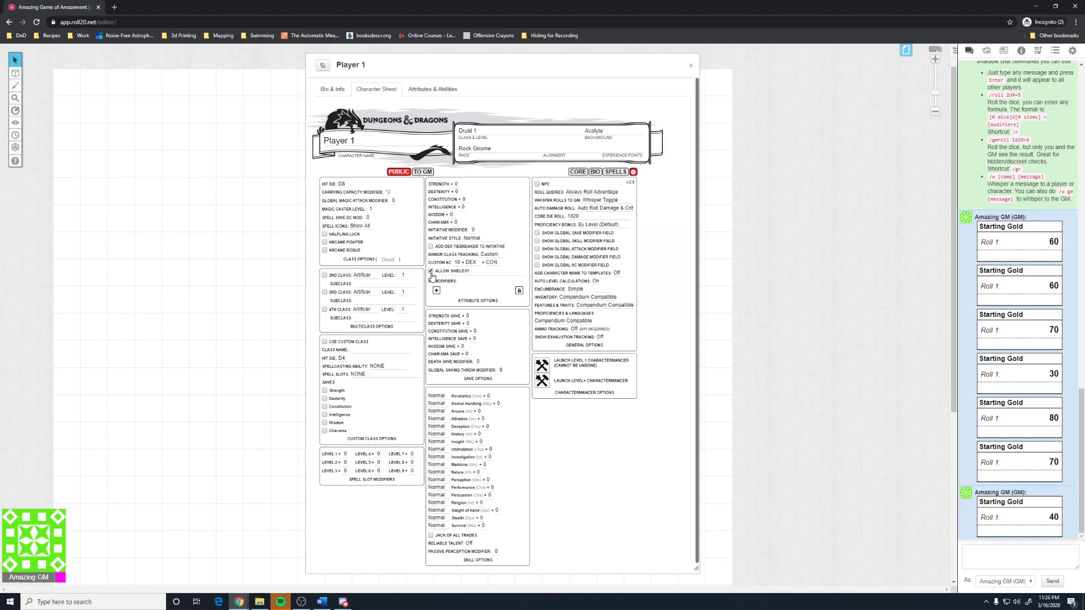
{"action": "left_click", "coordinate": [476, 239]}
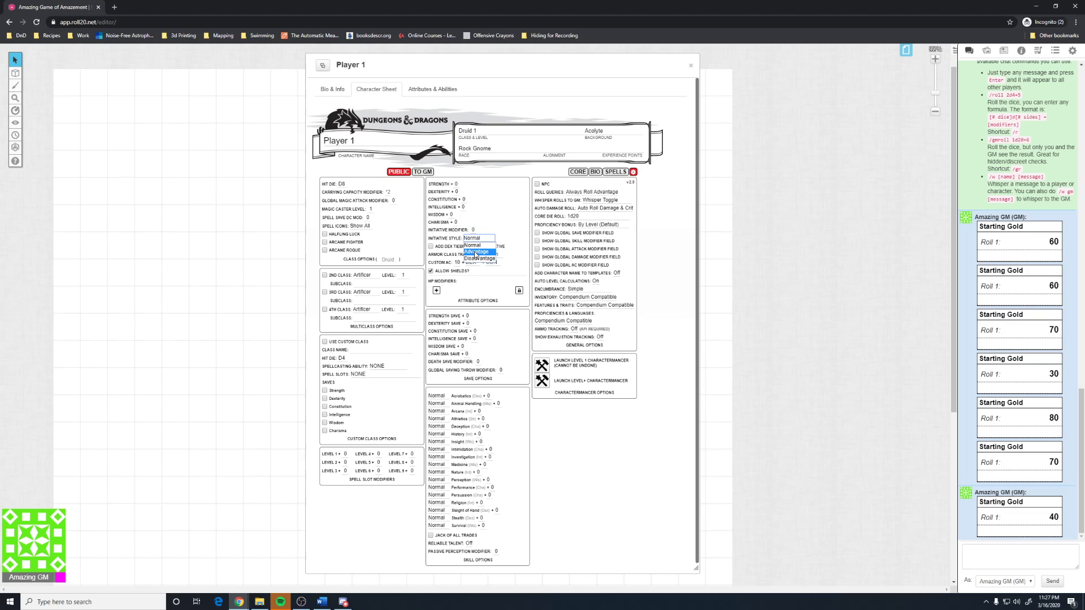
{"action": "left_click", "coordinate": [476, 253]}
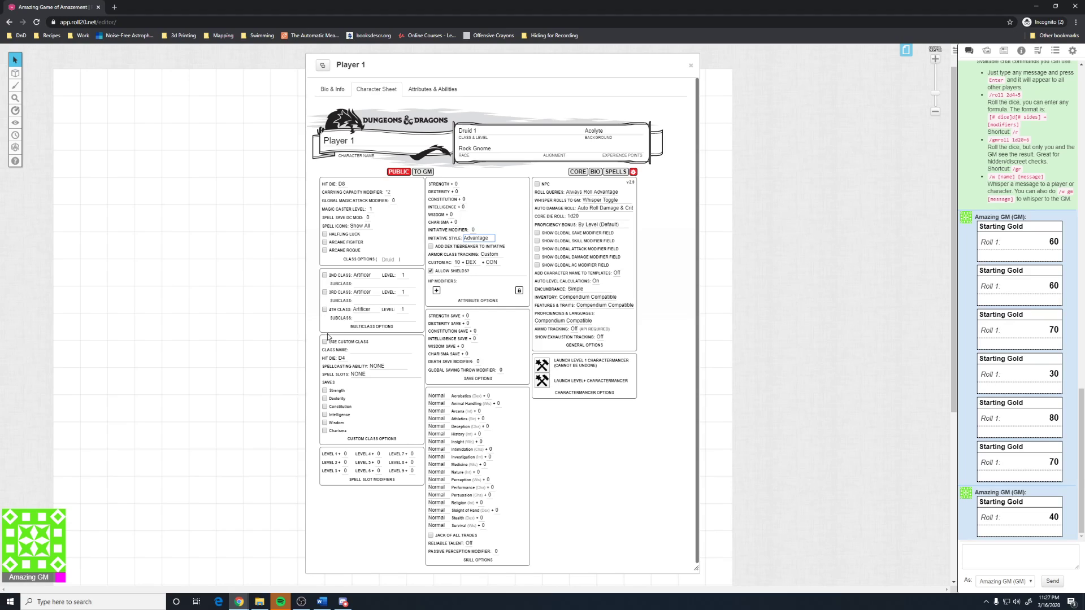
Step: Look through the choices for the second class, hit die and whisper rolls settings, keeping the current options
{"action": "left_click", "coordinate": [360, 275]}
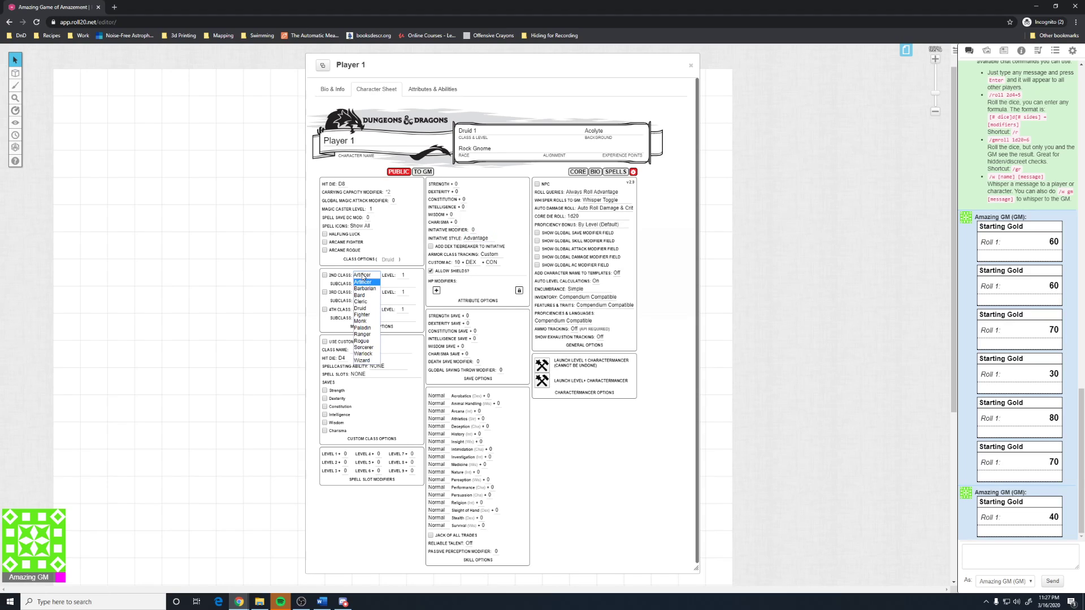
{"action": "left_click", "coordinate": [362, 282]}
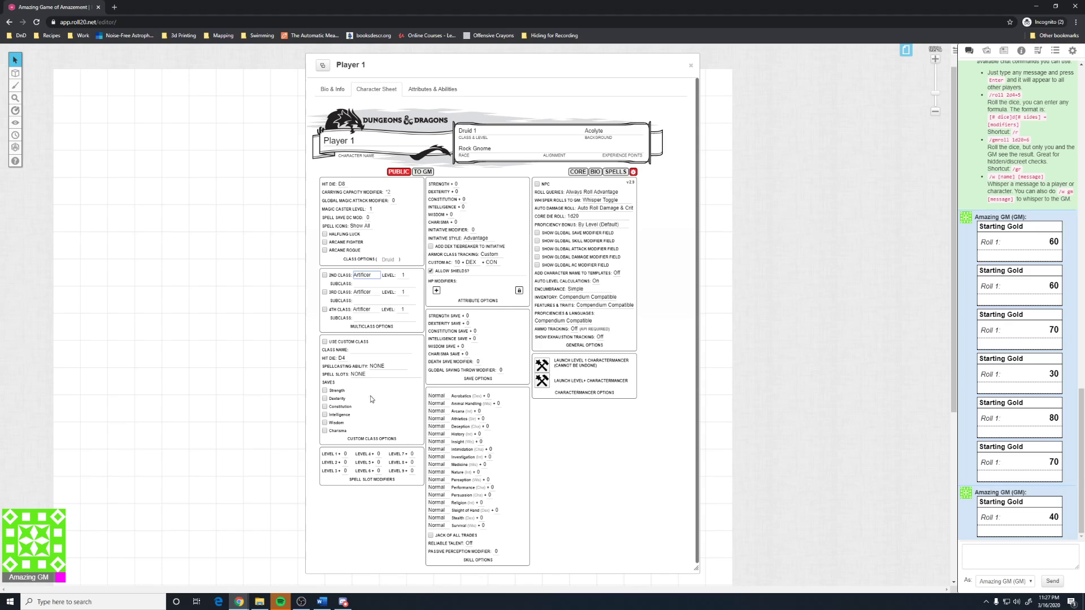
{"action": "left_click", "coordinate": [342, 185]}
{"action": "left_click", "coordinate": [345, 204]}
{"action": "left_click", "coordinate": [598, 200]}
{"action": "left_click", "coordinate": [600, 217]}
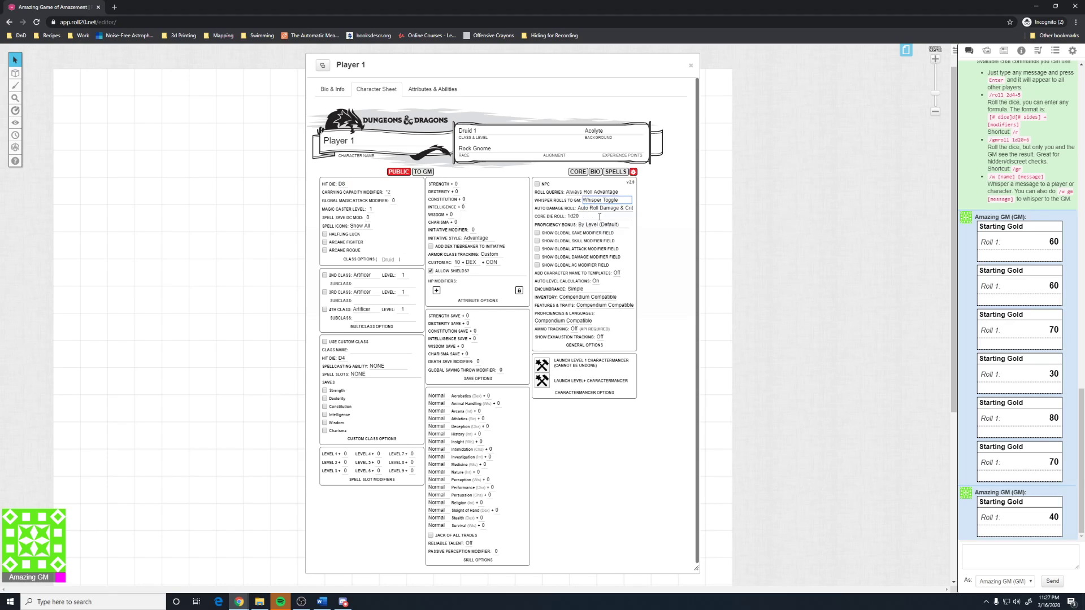
Step: On the Core page, enter "ZXCVZXCZXC" as personality traits and close editing for the traits, ideals, bonds and flaws boxes
{"action": "left_click", "coordinate": [578, 173]}
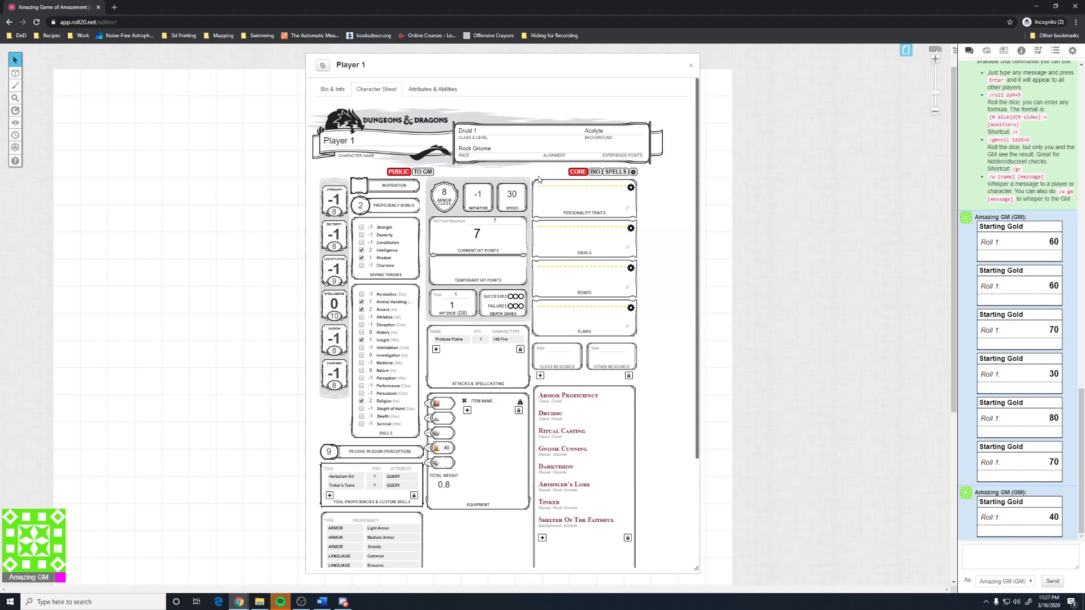
{"action": "left_click", "coordinate": [586, 187]}
{"action": "type", "text": "ZXCVZXCZXC"}
{"action": "left_click", "coordinate": [672, 224]}
{"action": "left_click", "coordinate": [631, 188]}
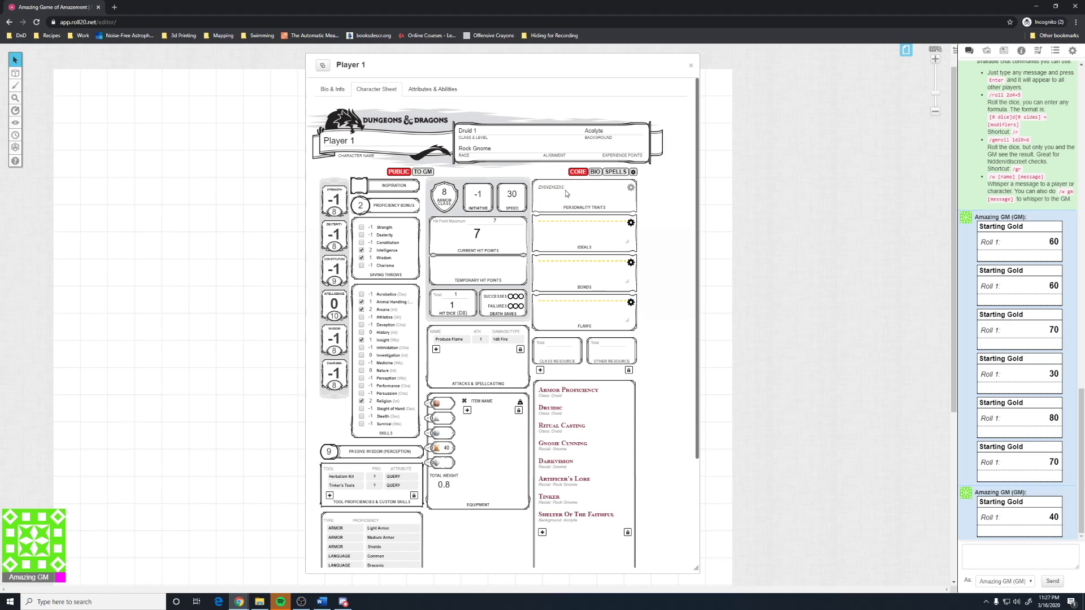
{"action": "left_click", "coordinate": [631, 222]}
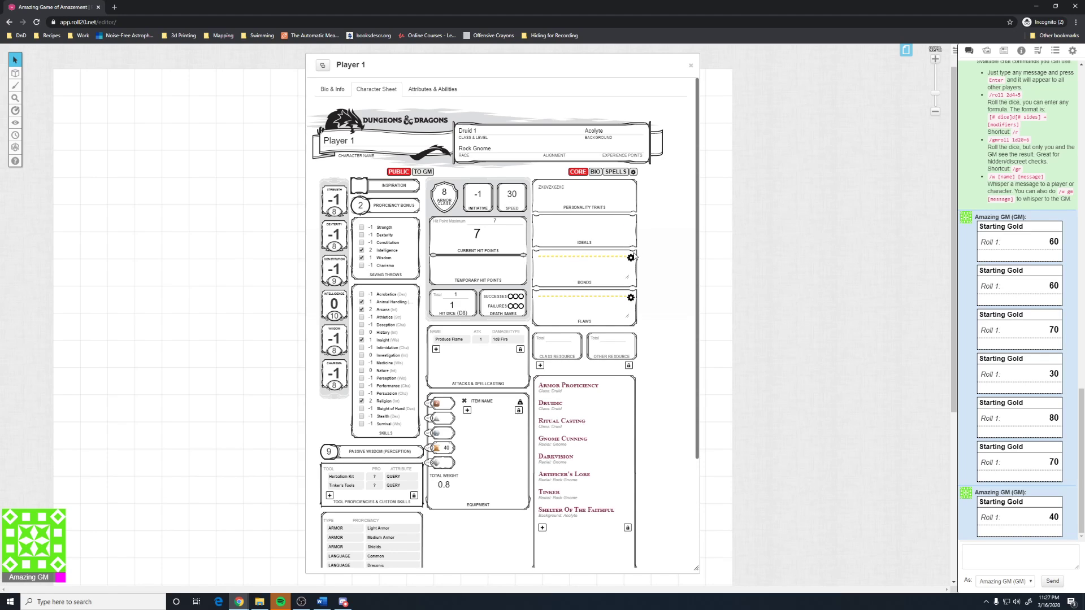
{"action": "left_click", "coordinate": [631, 257]}
{"action": "left_click", "coordinate": [631, 293]}
Step: Add a new entry named "Stuff" under Features & Traits with its source set to Class
{"action": "scroll", "coordinate": [622, 306], "scroll_direction": "down", "scroll_amount": 3}
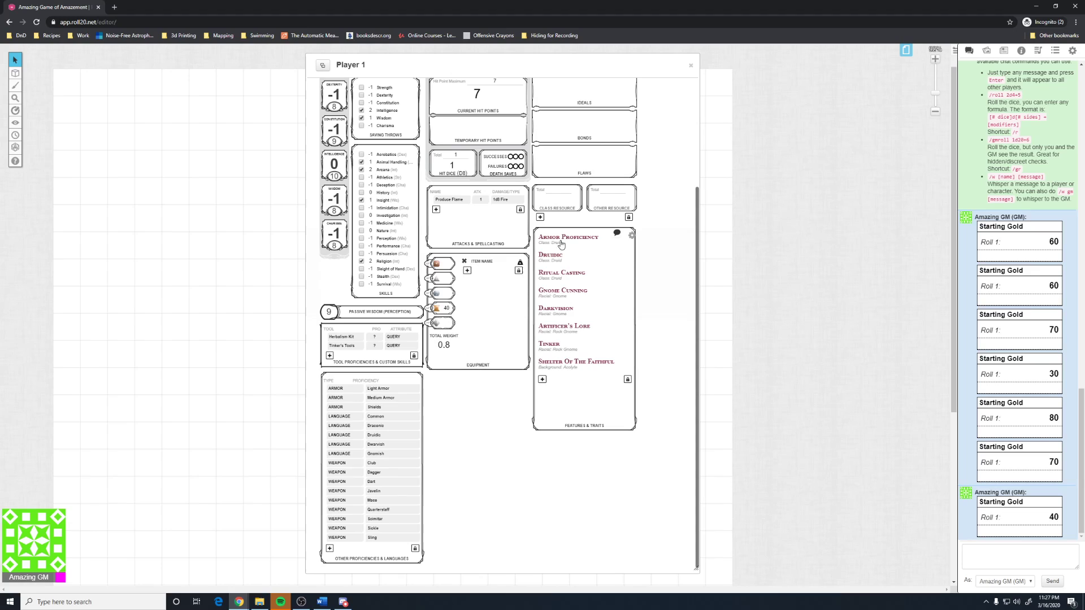
{"action": "left_click", "coordinate": [542, 380]}
{"action": "left_click", "coordinate": [558, 380]}
{"action": "left_click", "coordinate": [563, 387]}
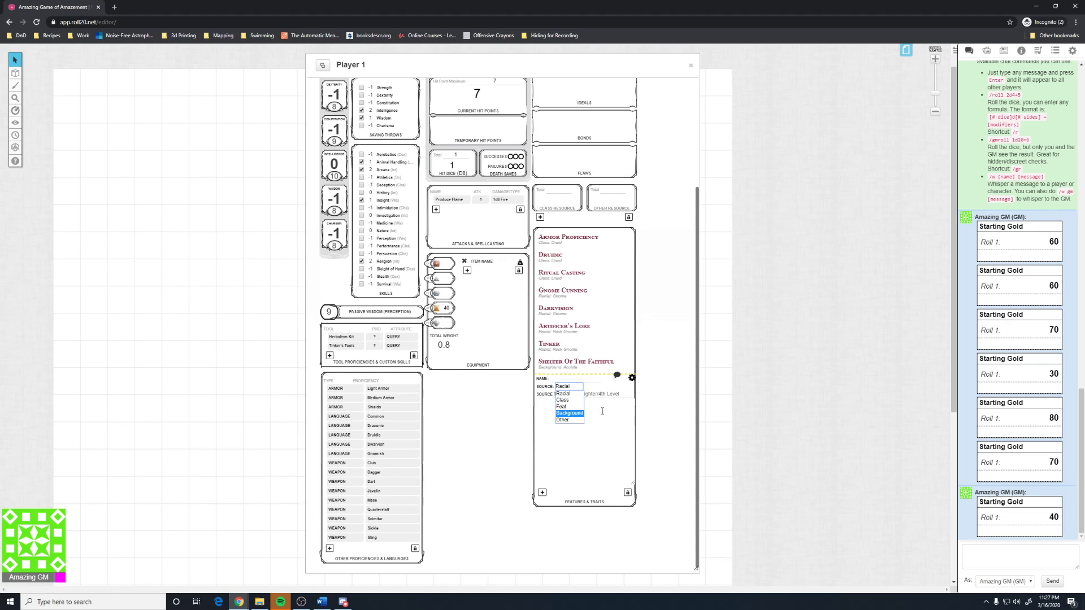
{"action": "left_click", "coordinate": [587, 378]}
{"action": "left_click", "coordinate": [574, 395]}
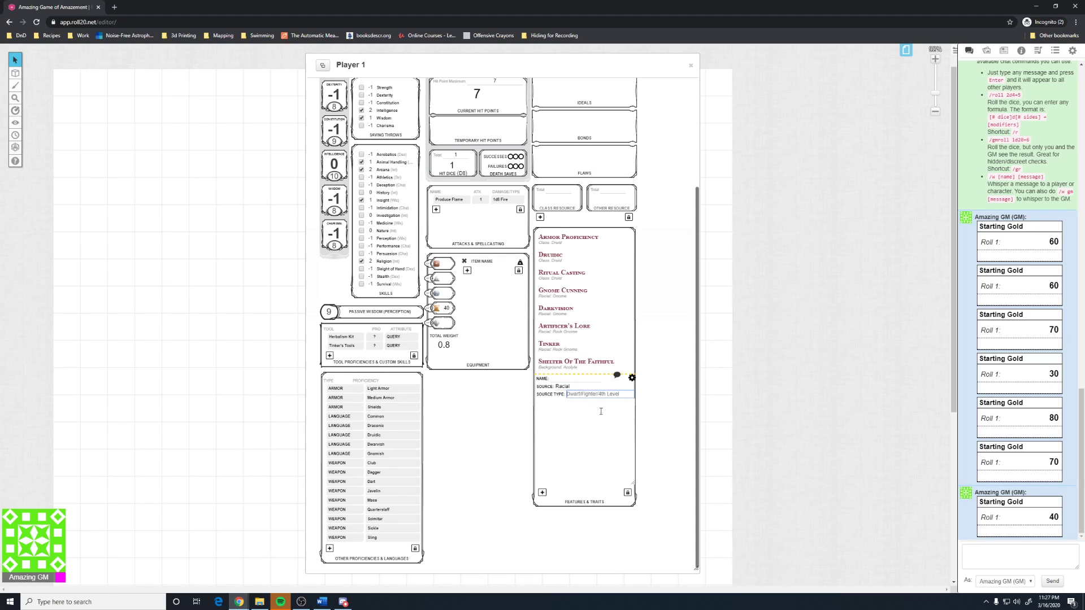
{"action": "left_click", "coordinate": [588, 401]}
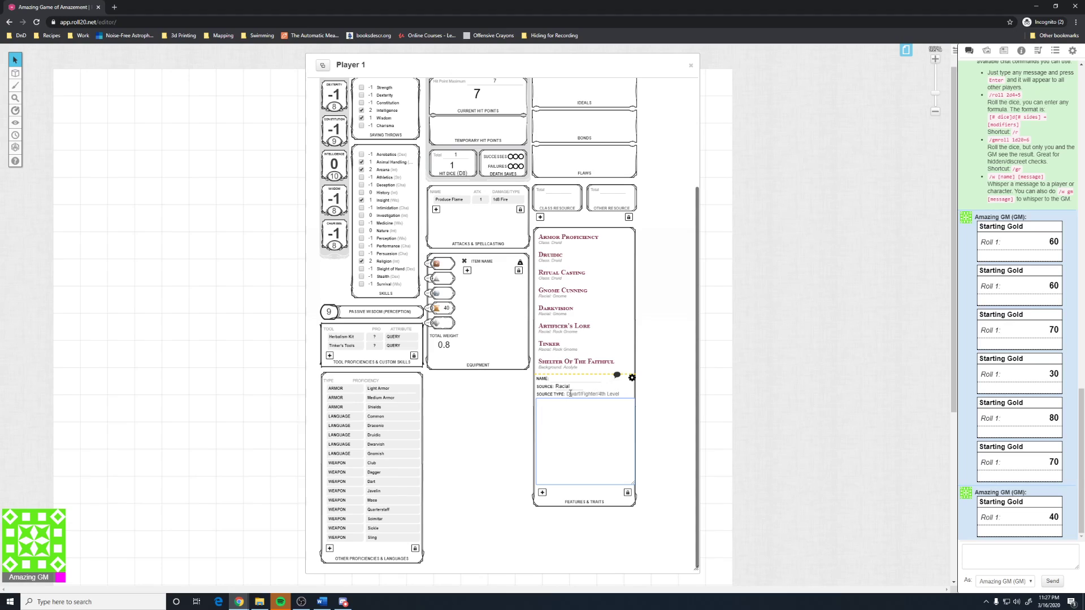
{"action": "left_click", "coordinate": [568, 379]}
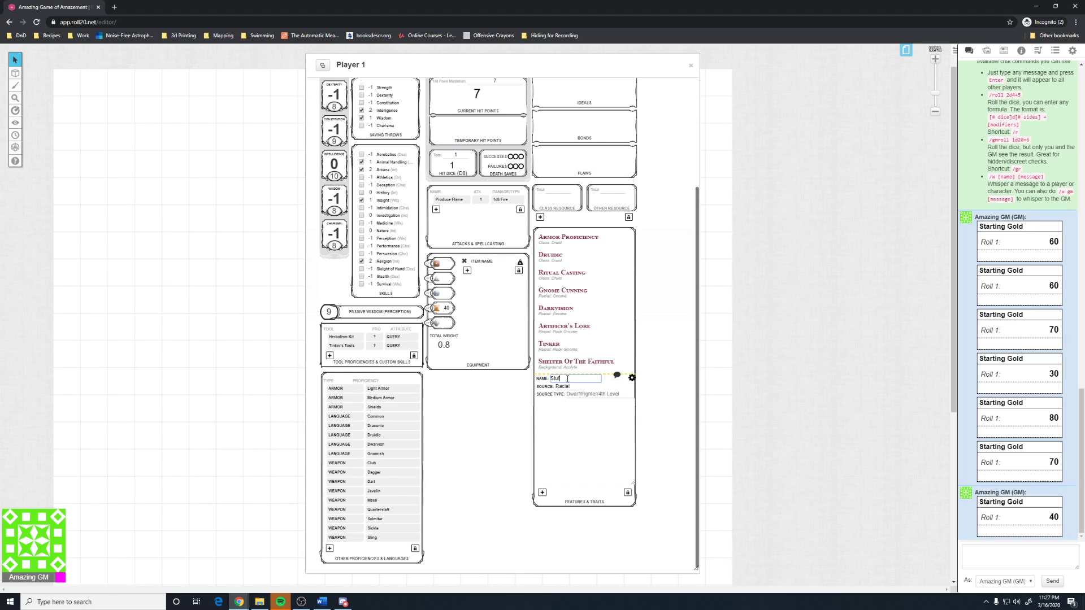
{"action": "left_click", "coordinate": [564, 386]}
{"action": "left_click", "coordinate": [571, 397]}
Step: Set the Stuff feature's source type to "Level 29", give it a short description and finish editing it
{"action": "left_click", "coordinate": [595, 394]}
{"action": "type", "text": "Level 29"}
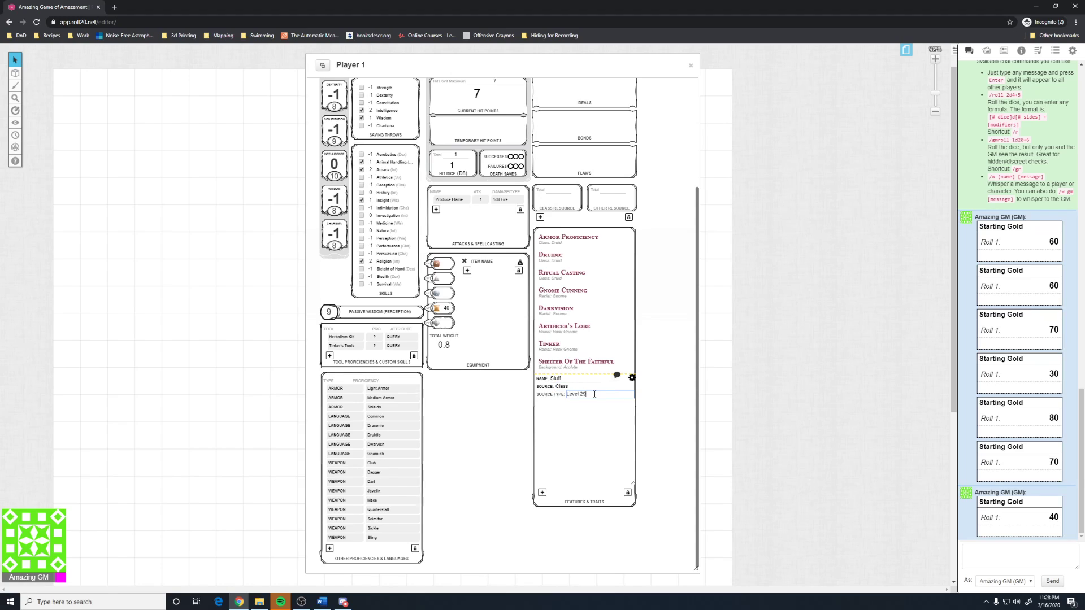
{"action": "key", "text": "Tab"}
{"action": "type", "text": "C"}
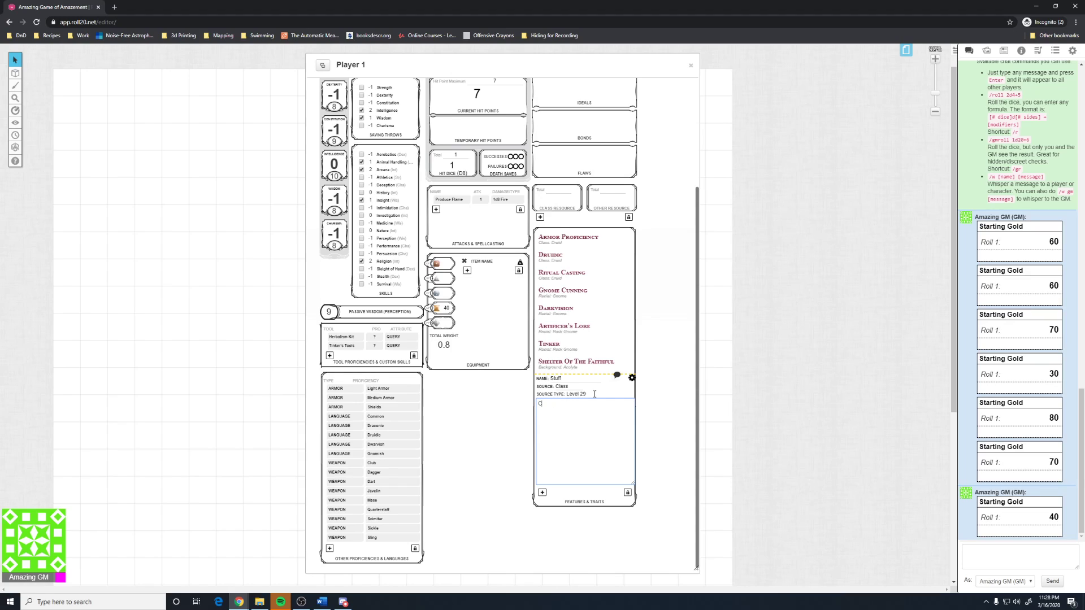
{"action": "type", "text": "Xco stuff"}
{"action": "left_click", "coordinate": [630, 378]}
Step: Check the descriptions of the Stuff and Shelter of the Faithful features, and post Shelter of the Faithful to the public chat
{"action": "left_click", "coordinate": [552, 385]}
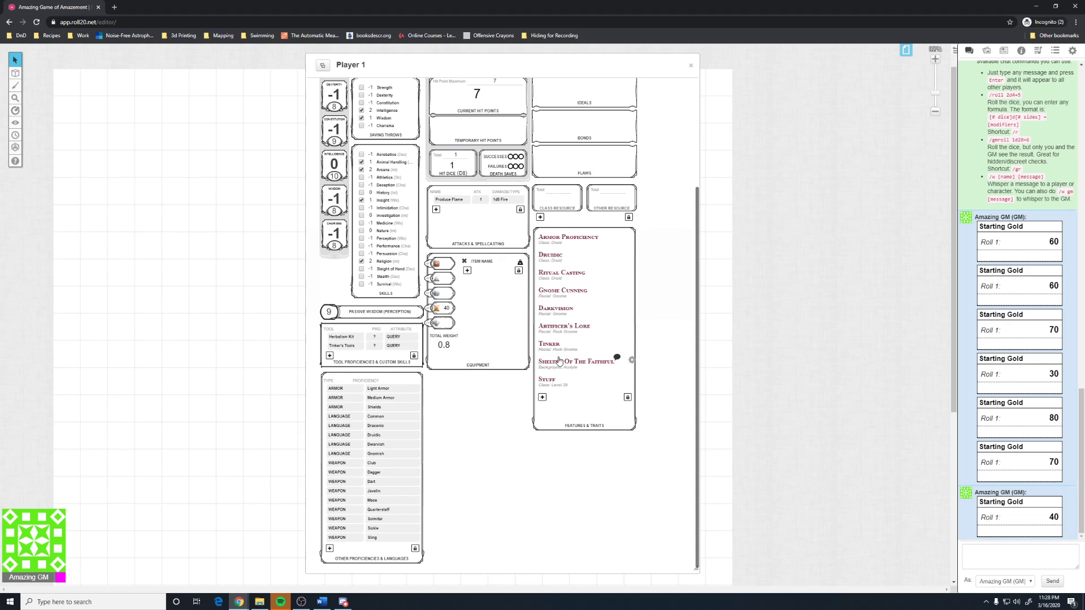
{"action": "left_click", "coordinate": [556, 365]}
{"action": "left_click", "coordinate": [556, 364]}
{"action": "left_click", "coordinate": [617, 358]}
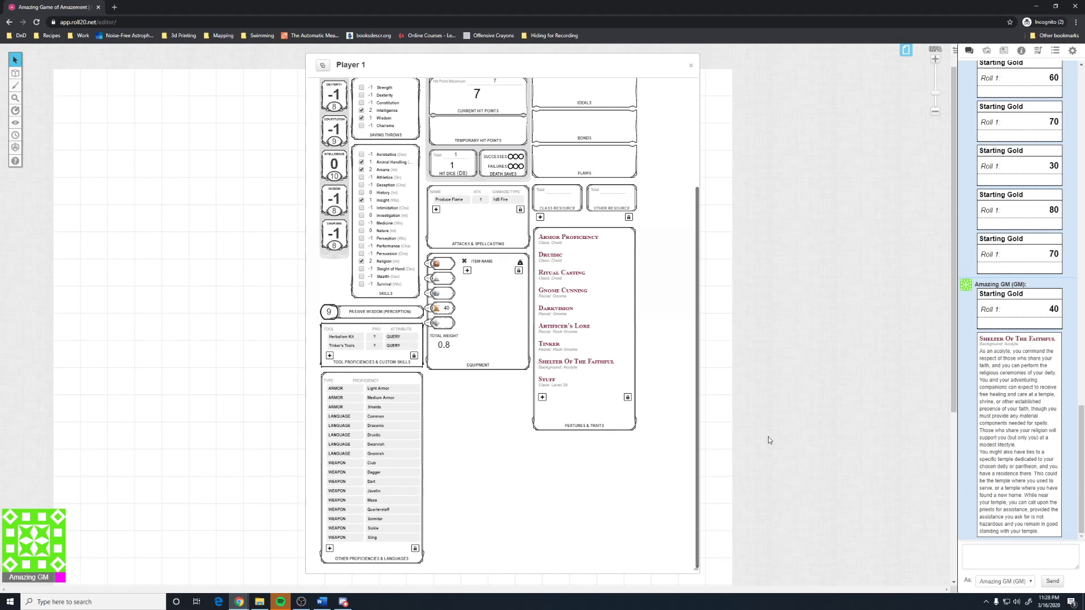
Step: Switch the sheet's output from Public to To GM and send Shelter of the Faithful to the chat again
{"action": "scroll", "coordinate": [554, 388], "scroll_direction": "up", "scroll_amount": 3}
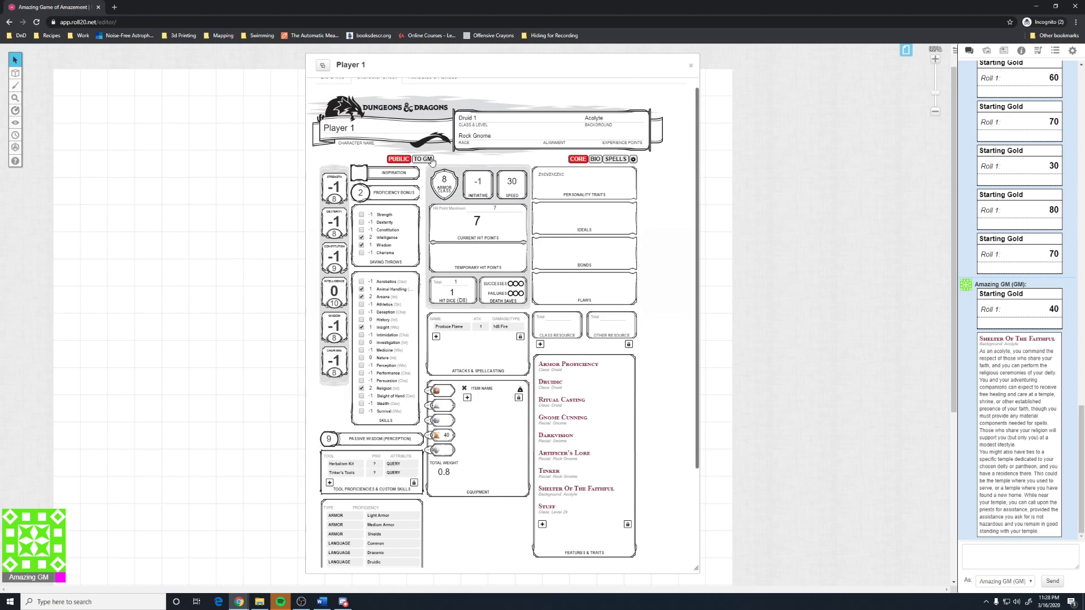
{"action": "scroll", "coordinate": [595, 451], "scroll_direction": "down", "scroll_amount": 3}
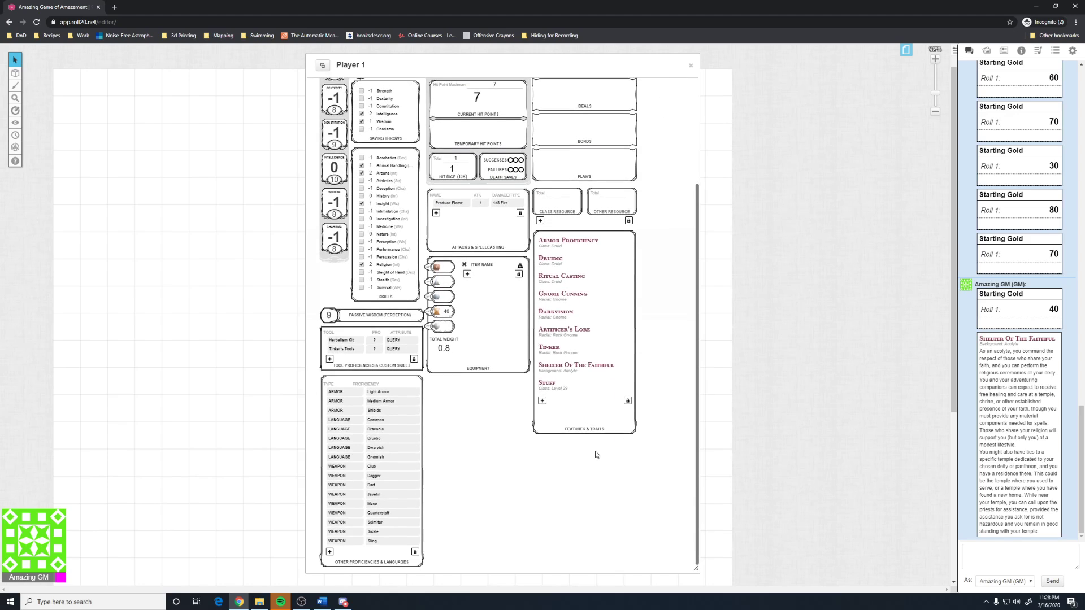
{"action": "left_click", "coordinate": [617, 359]}
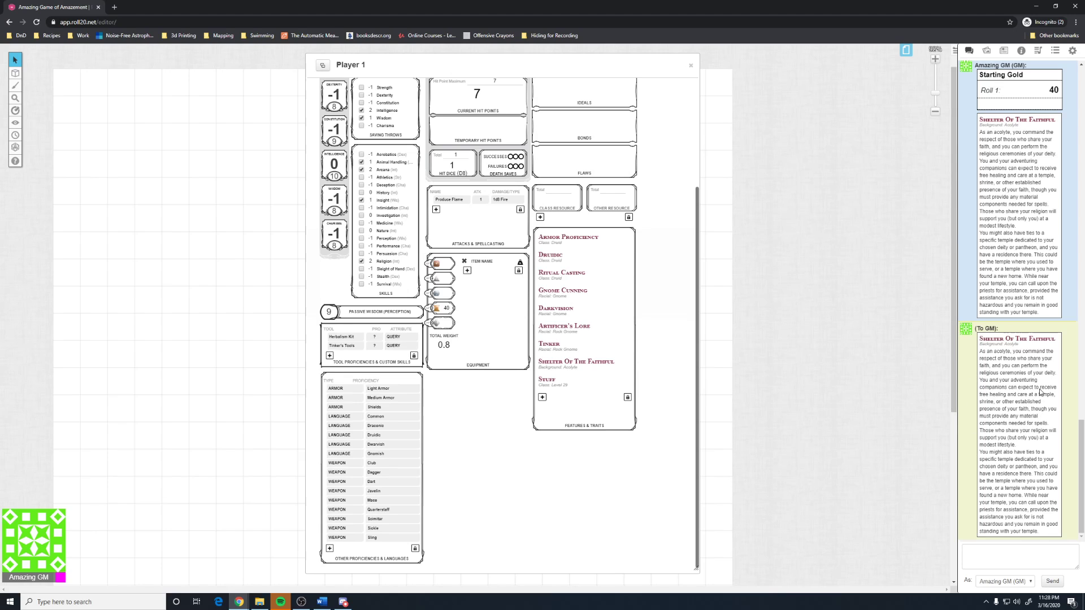
Step: Open the Bio page and look over its appearance, allies and organizations, and additional features boxes
{"action": "scroll", "coordinate": [548, 383], "scroll_direction": "up", "scroll_amount": 3}
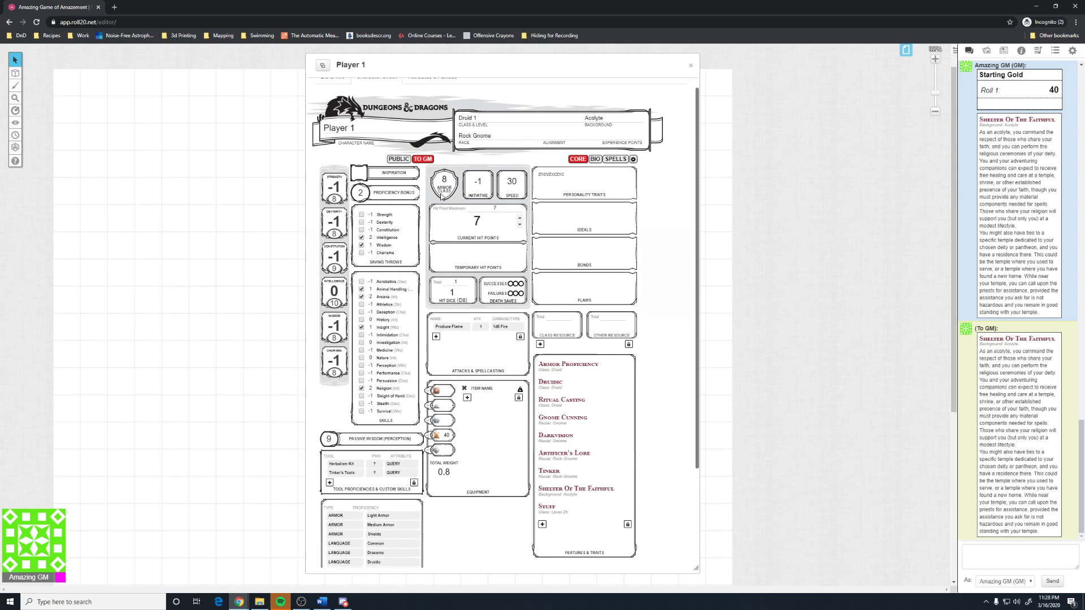
{"action": "left_click", "coordinate": [596, 160]}
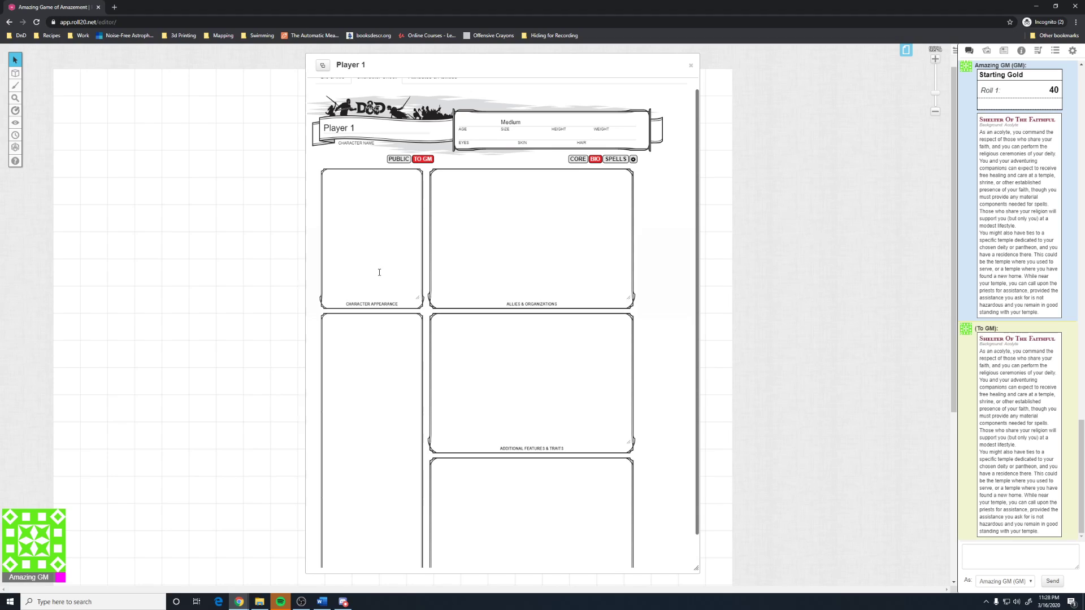
{"action": "left_click", "coordinate": [462, 245]}
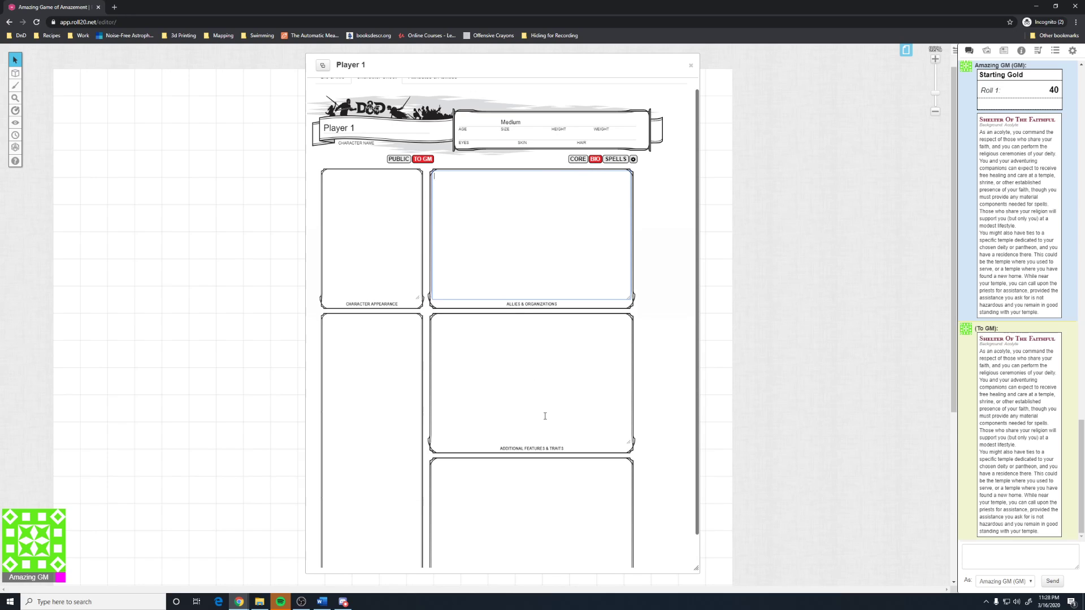
{"action": "scroll", "coordinate": [545, 416], "scroll_direction": "down", "scroll_amount": 1}
{"action": "scroll", "coordinate": [575, 256], "scroll_direction": "up", "scroll_amount": 2}
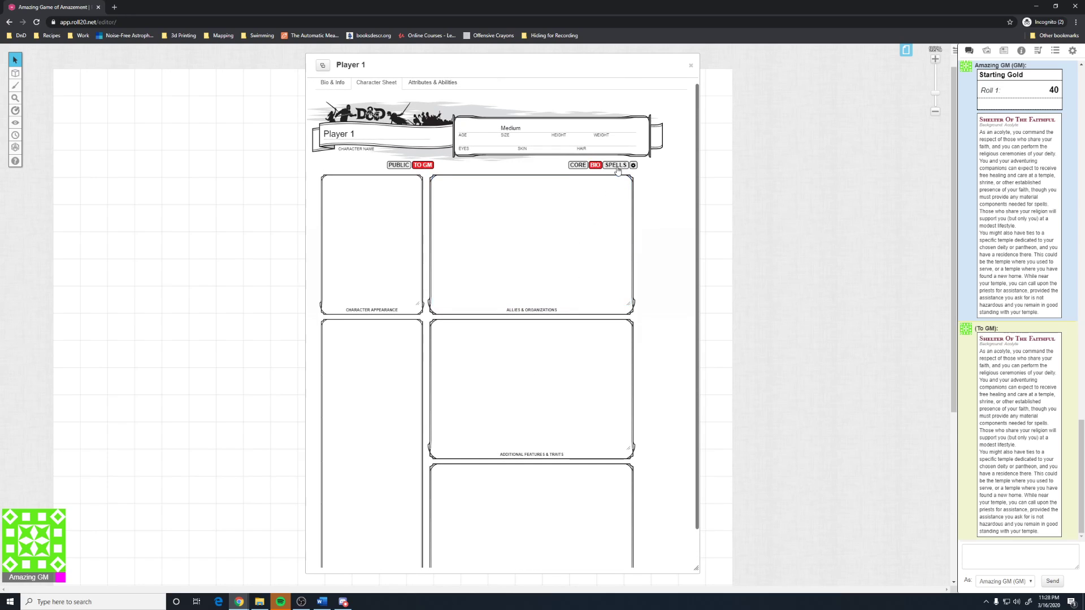
Step: Open the sheet's Spells page and search the D&D 5th Edition compendium for "fire"
{"action": "left_click", "coordinate": [616, 172]}
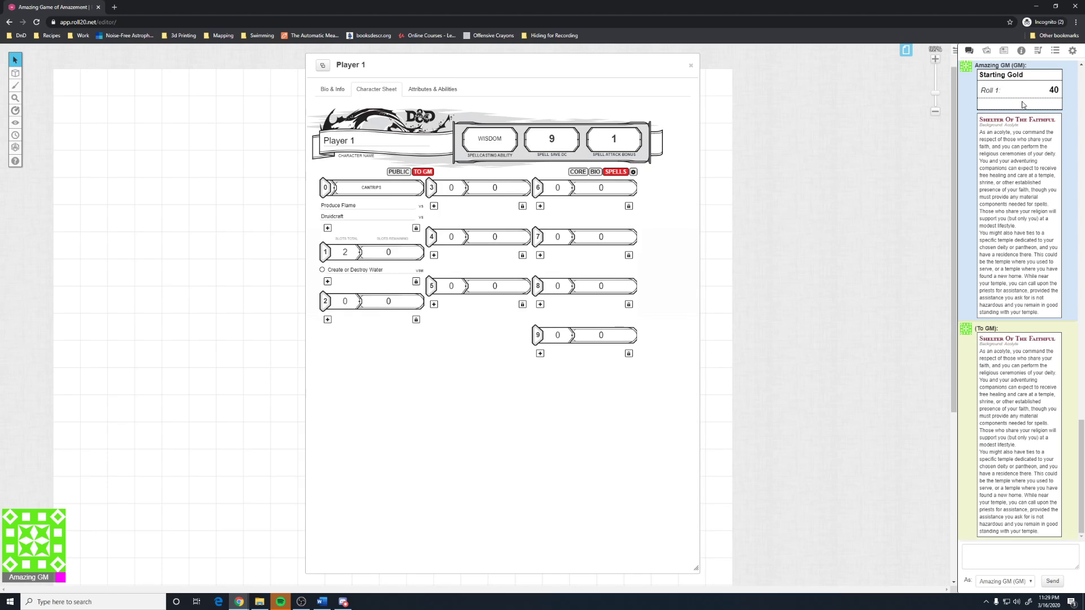
{"action": "left_click", "coordinate": [1021, 50]}
{"action": "left_click", "coordinate": [1020, 80]}
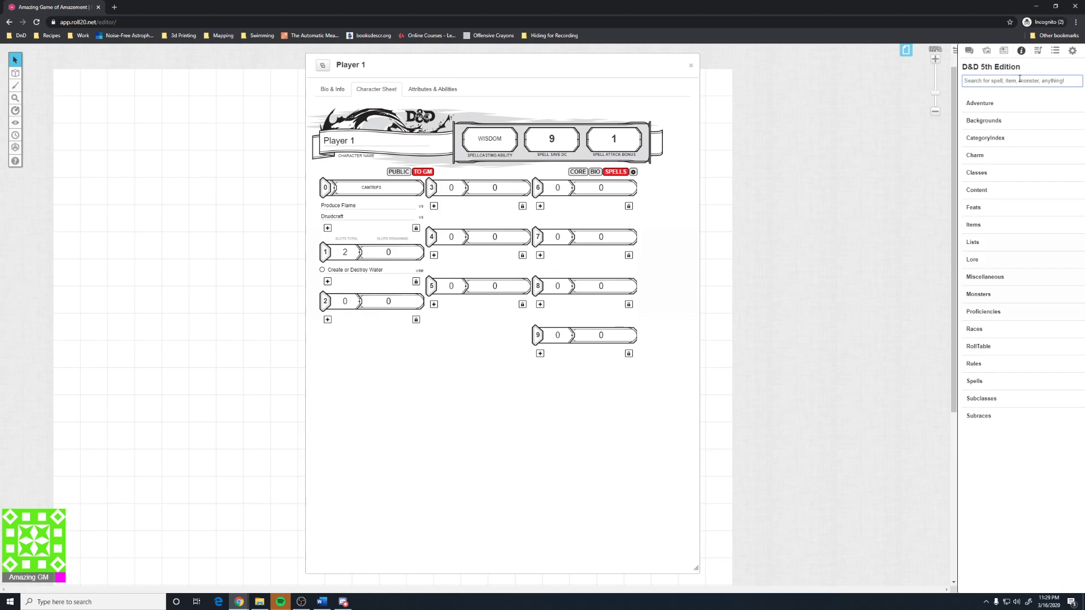
{"action": "type", "text": "fire"}
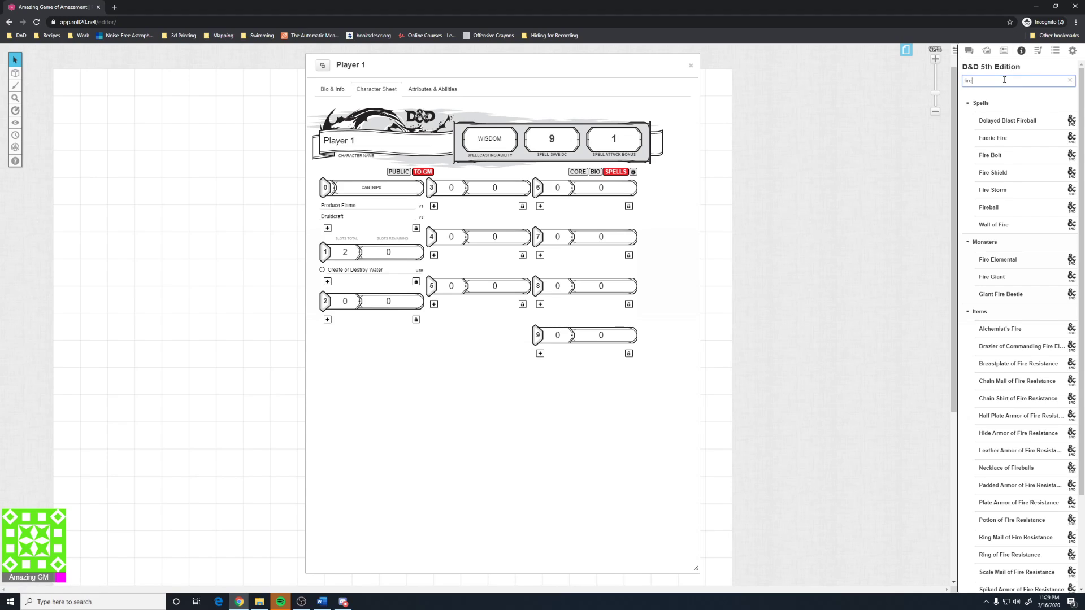
Step: Read the Fireball spell's description in the compendium and add the spell to Player 1's sheet
{"action": "left_click", "coordinate": [972, 210]}
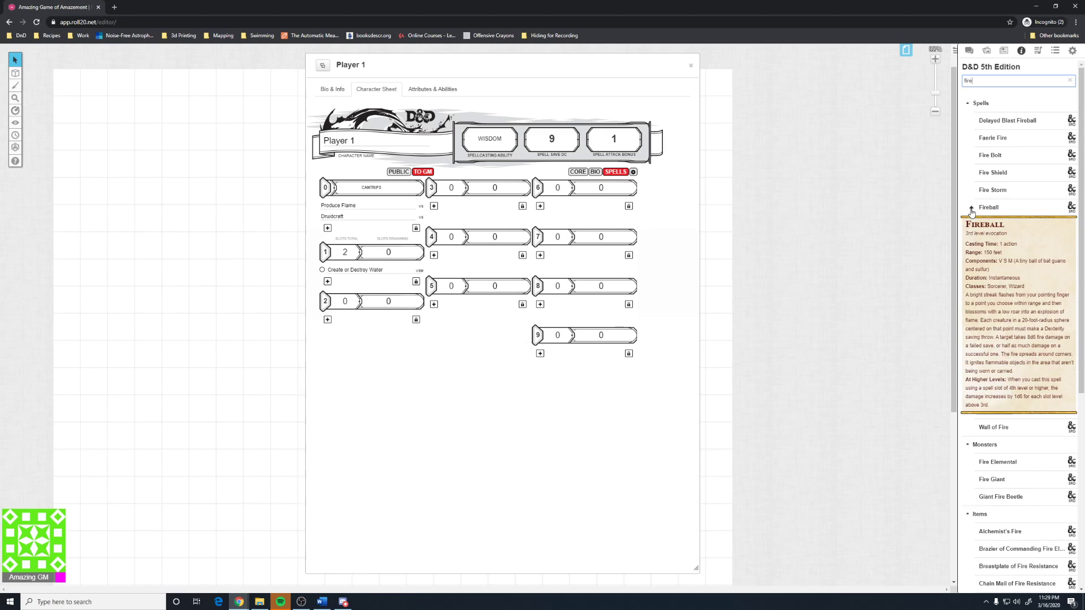
{"action": "left_click", "coordinate": [971, 209]}
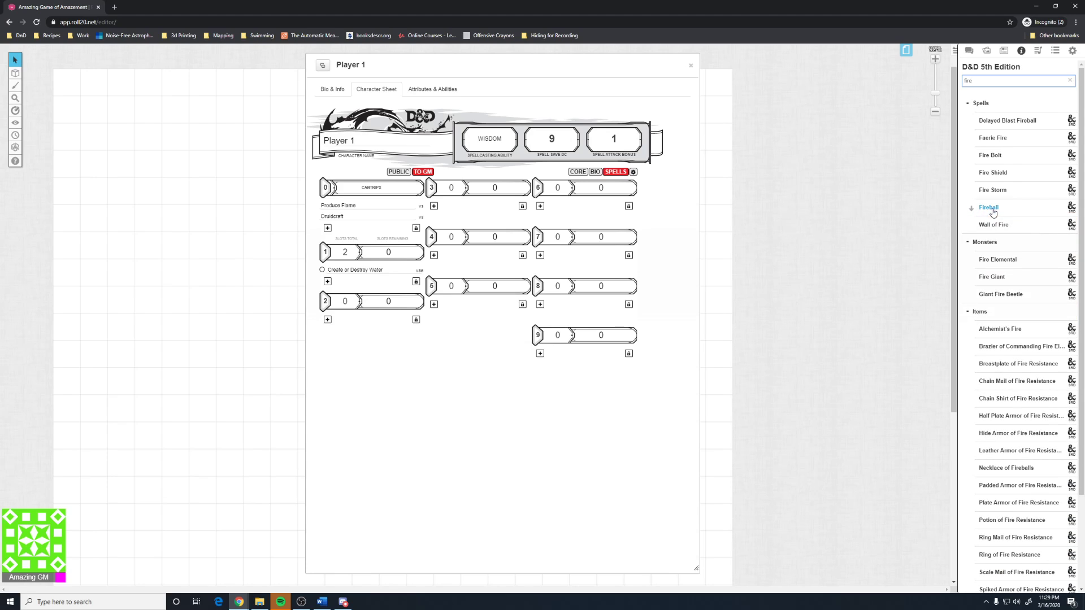
{"action": "left_click_drag", "start_coordinate": [989, 209], "coordinate": [490, 205]}
Step: Cast Fireball from the sheet at a higher spell level and view the resulting roll in the chat
{"action": "left_click", "coordinate": [444, 207]}
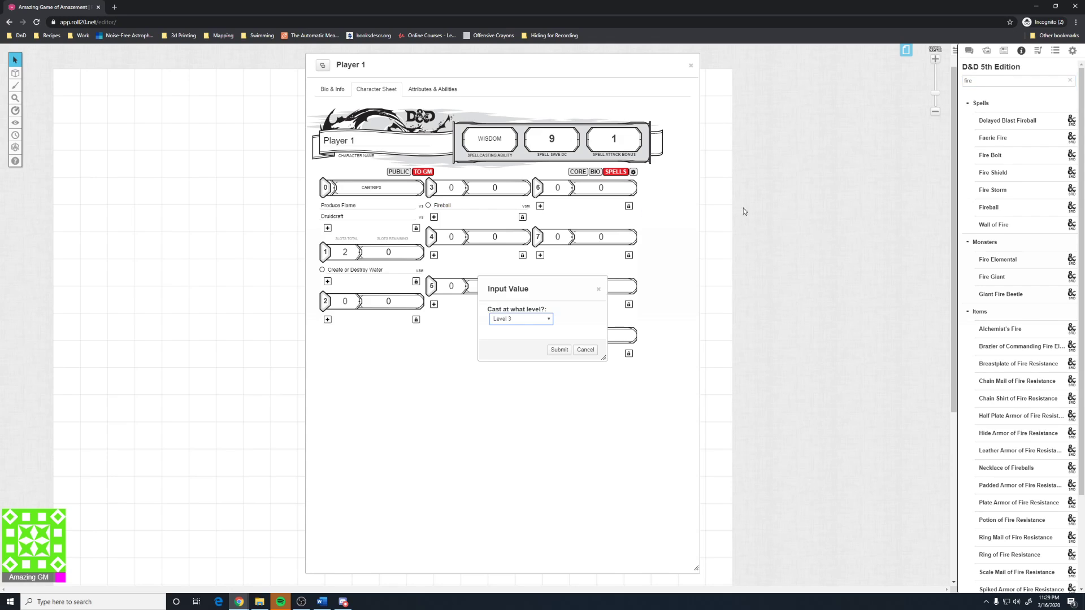
{"action": "left_click", "coordinate": [526, 320]}
{"action": "left_click", "coordinate": [514, 366]}
{"action": "left_click", "coordinate": [557, 351]}
{"action": "left_click", "coordinate": [969, 51]}
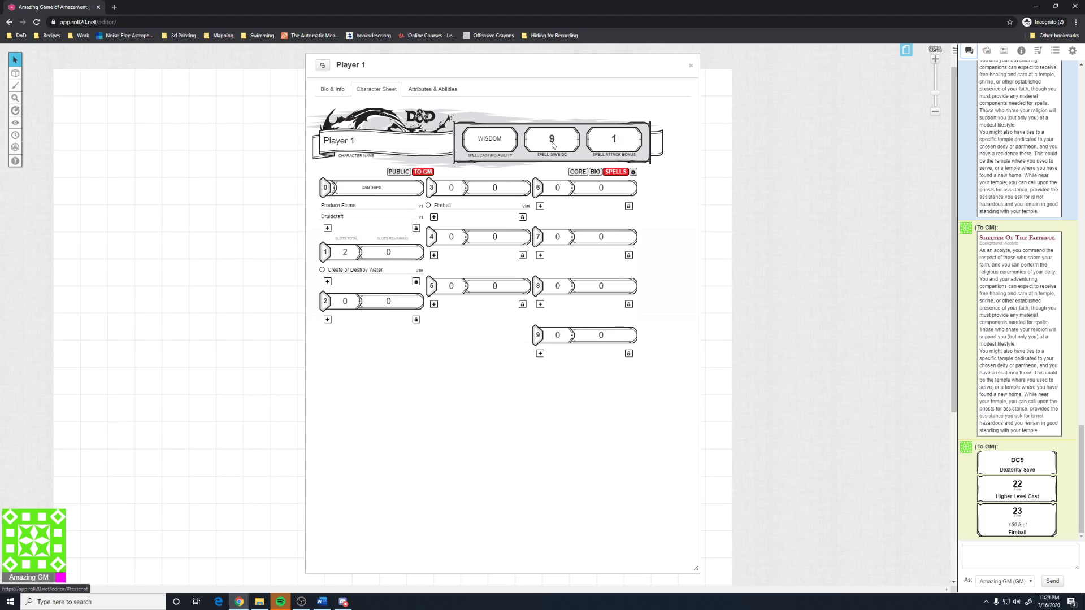
Step: Return to the sheet's Core page and switch its output from To GM to Public
{"action": "left_click", "coordinate": [578, 172]}
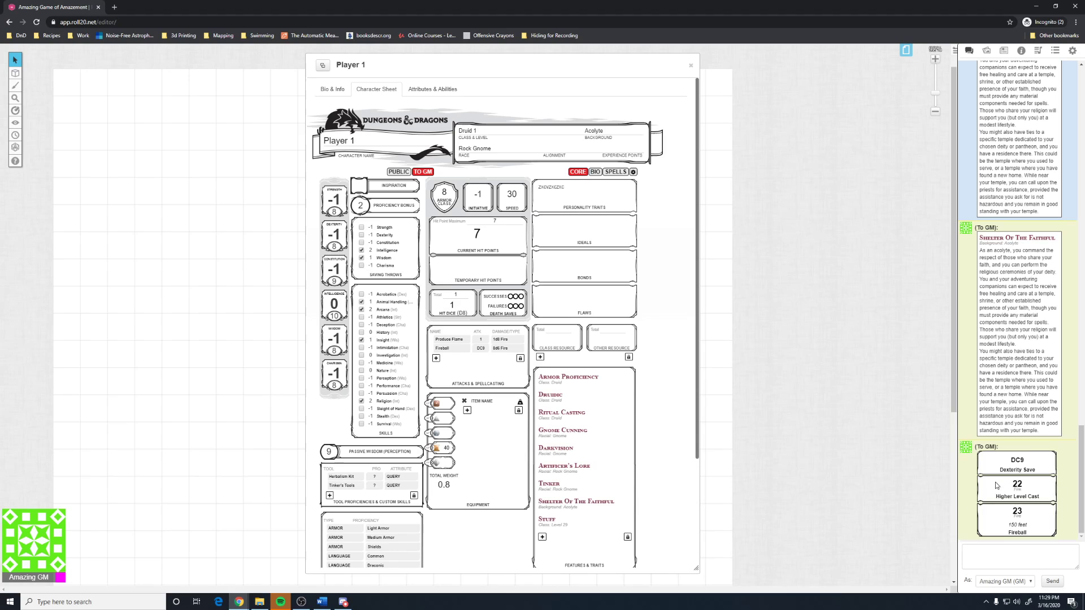
{"action": "left_click", "coordinate": [396, 172]}
Step: Change the Light Armor entry under Other Proficiencies & Languages to "Light Armor, Medium Armor"
{"action": "scroll", "coordinate": [382, 378], "scroll_direction": "down", "scroll_amount": 1}
{"action": "scroll", "coordinate": [381, 379], "scroll_direction": "down", "scroll_amount": 1}
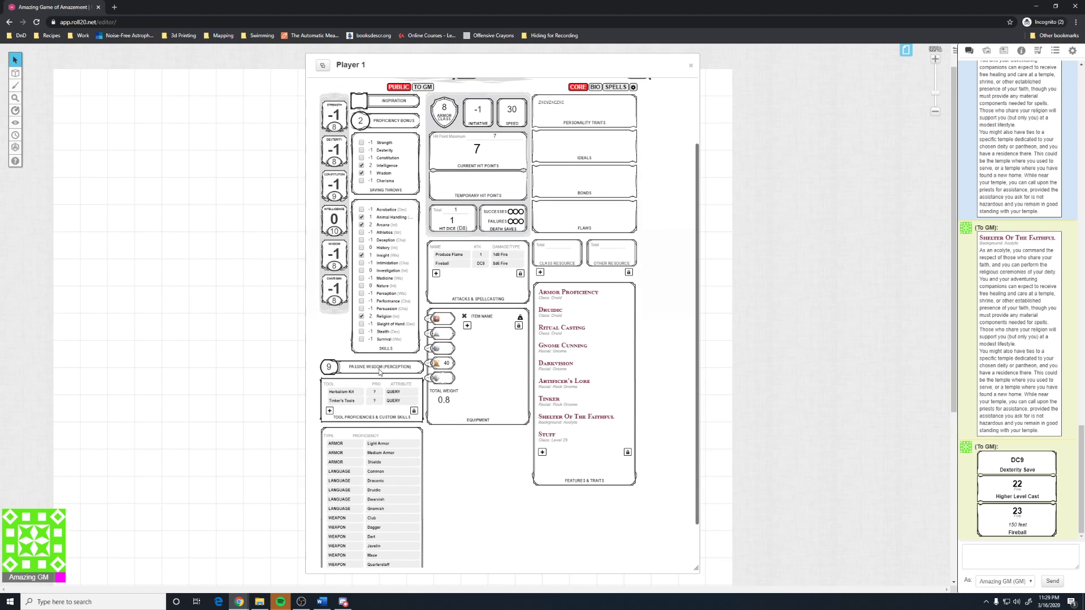
{"action": "scroll", "coordinate": [346, 391], "scroll_direction": "down", "scroll_amount": 1}
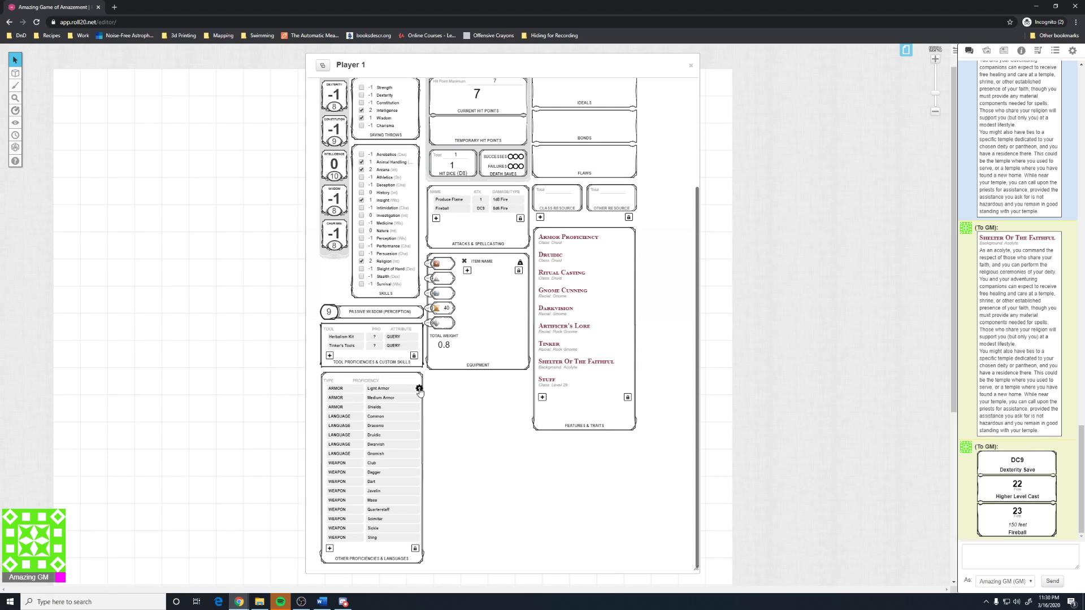
{"action": "left_click", "coordinate": [419, 389]}
{"action": "left_click", "coordinate": [403, 397]}
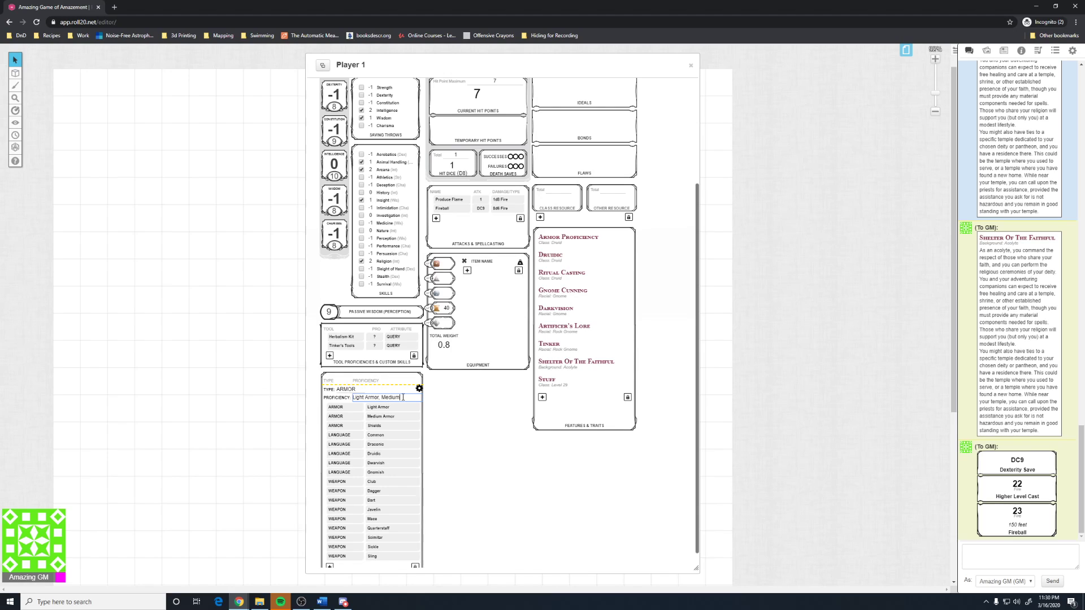
{"action": "type", "text": ", Medium Armor"}
{"action": "left_click", "coordinate": [418, 389]}
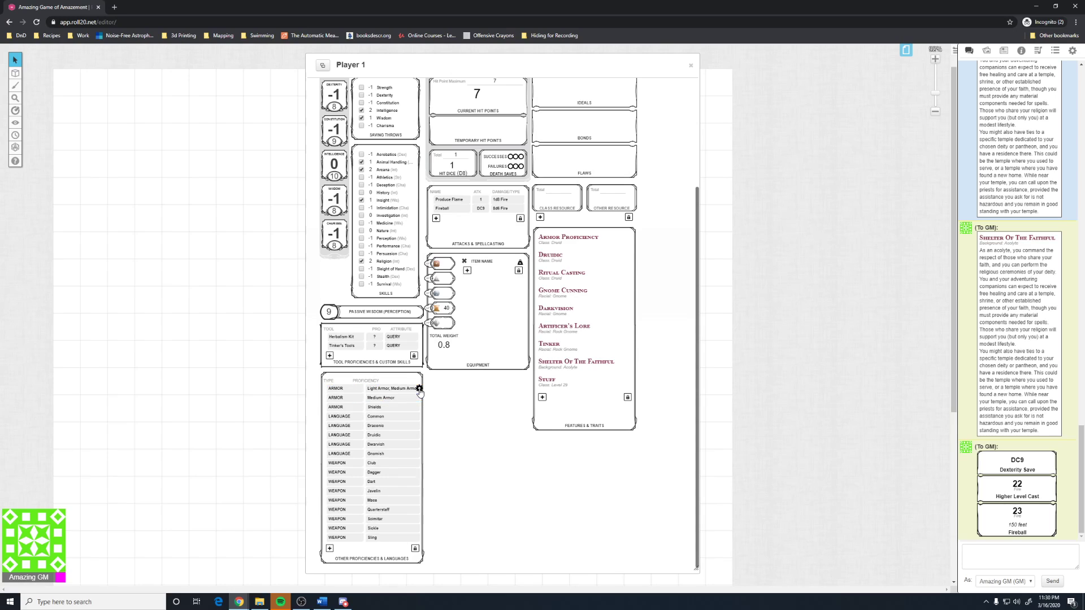
Step: Delete the separate Medium Armor entry from Other Proficiencies & Languages and lock the list again
{"action": "left_click", "coordinate": [415, 548]}
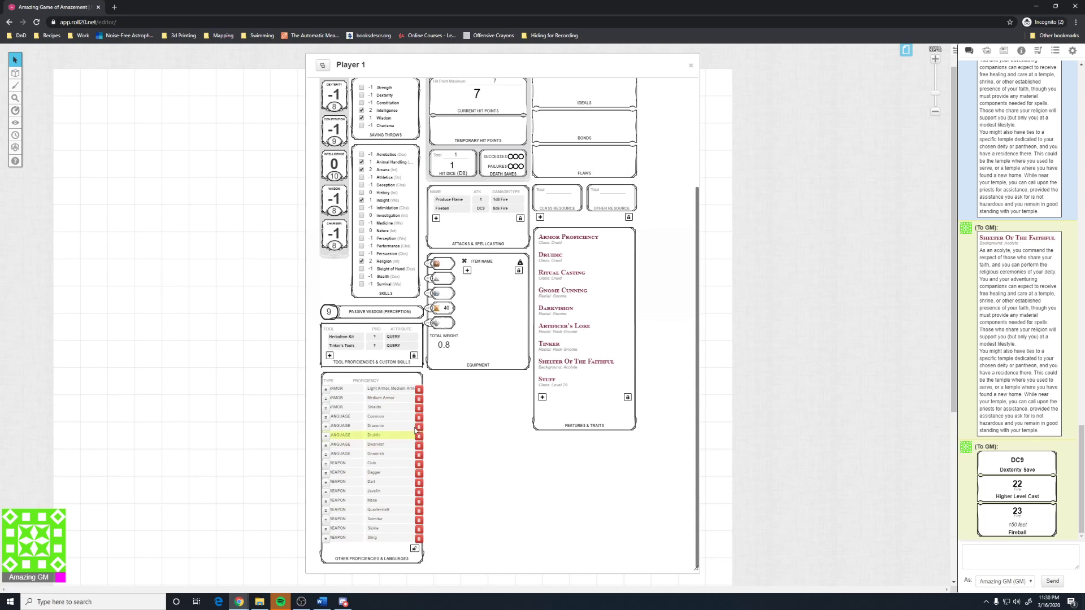
{"action": "left_click", "coordinate": [419, 399]}
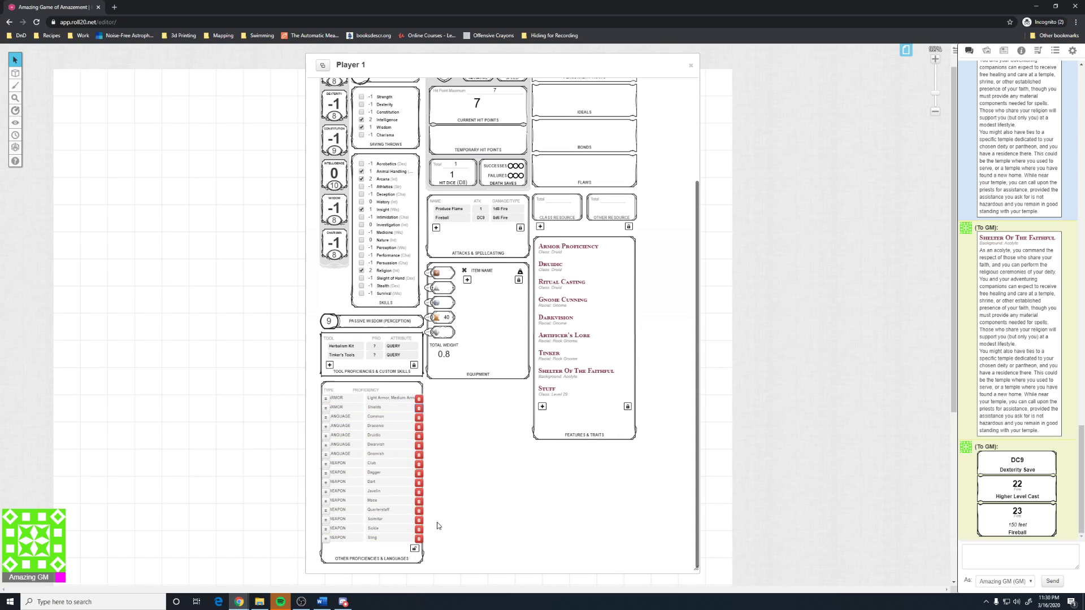
{"action": "left_click", "coordinate": [414, 549]}
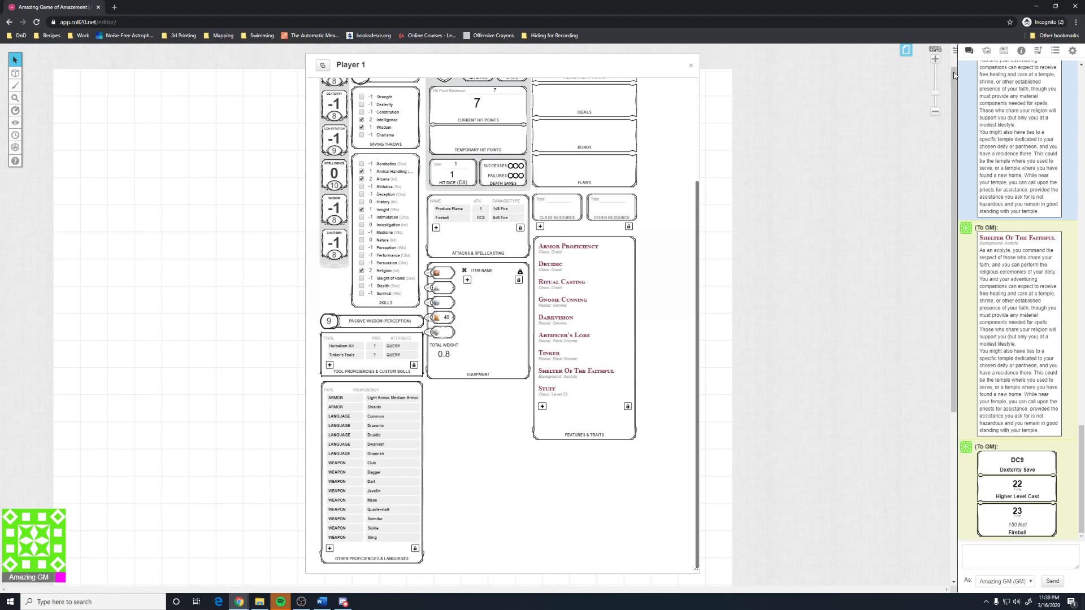
Step: Search the compendium for "backpa" and add the Backpack item to the sheet
{"action": "left_click", "coordinate": [1021, 50]}
{"action": "left_click", "coordinate": [1014, 80]}
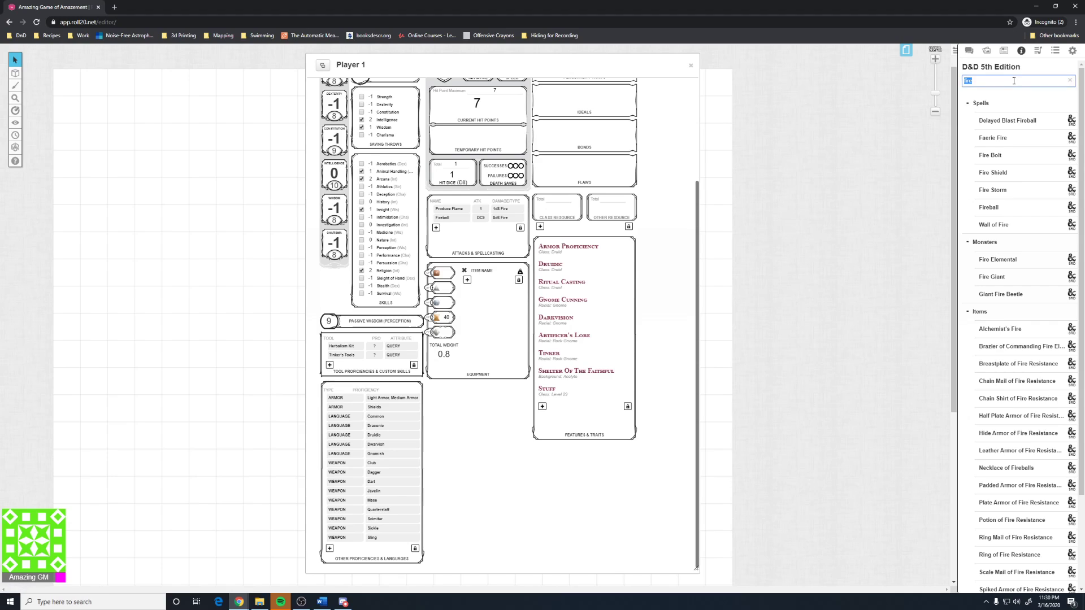
{"action": "type", "text": "backpa"}
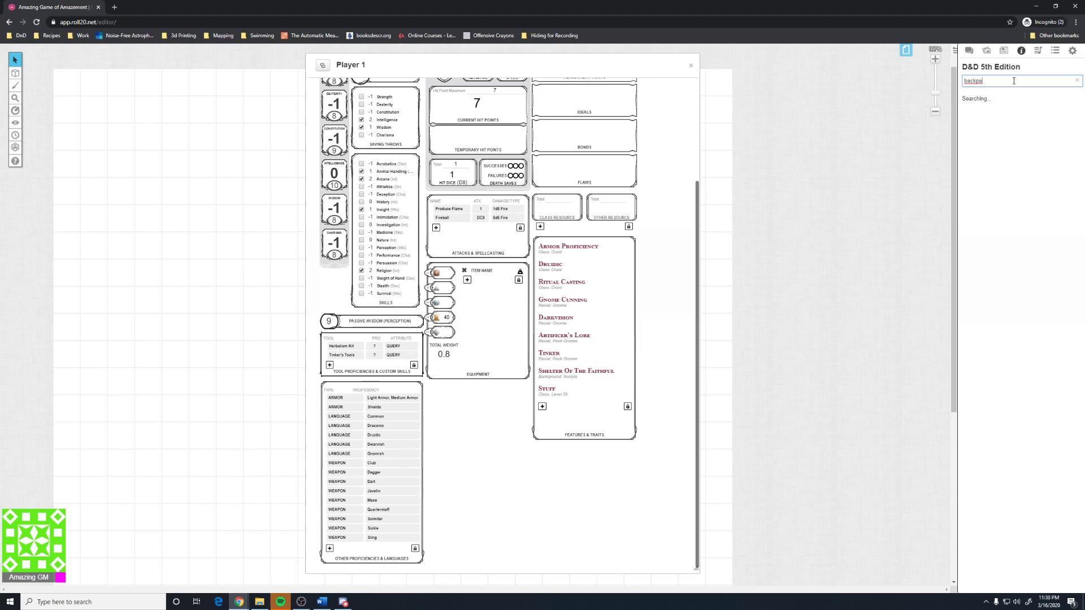
{"action": "left_click_drag", "start_coordinate": [1000, 126], "coordinate": [525, 302]}
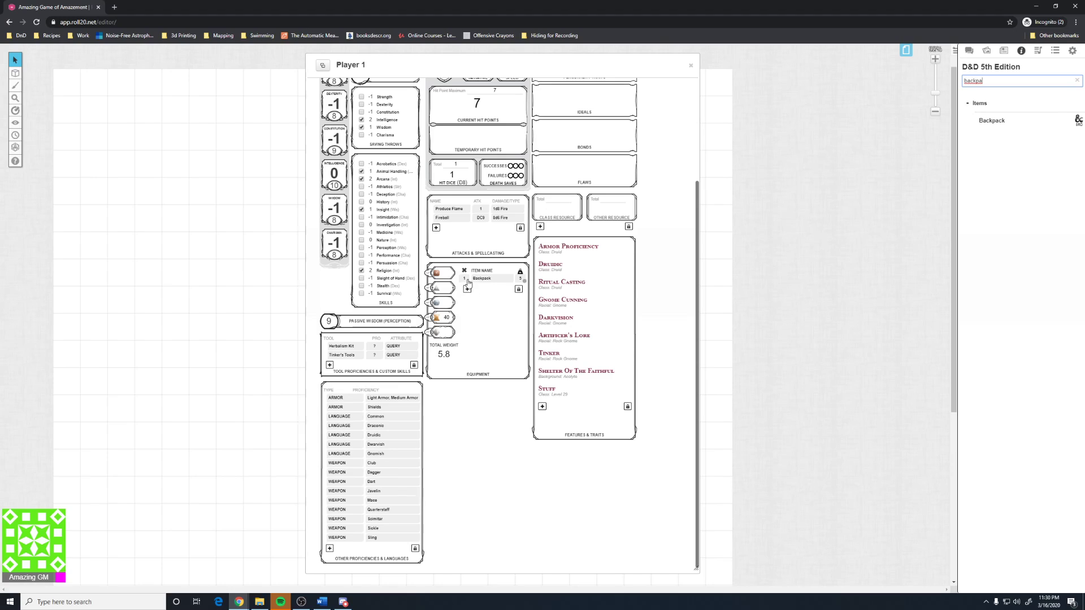
Step: Search the compendium for "shield" and add both the Shield spell and the Shield item to the sheet
{"action": "double_click", "coordinate": [1031, 76]}
{"action": "type", "text": "shield"}
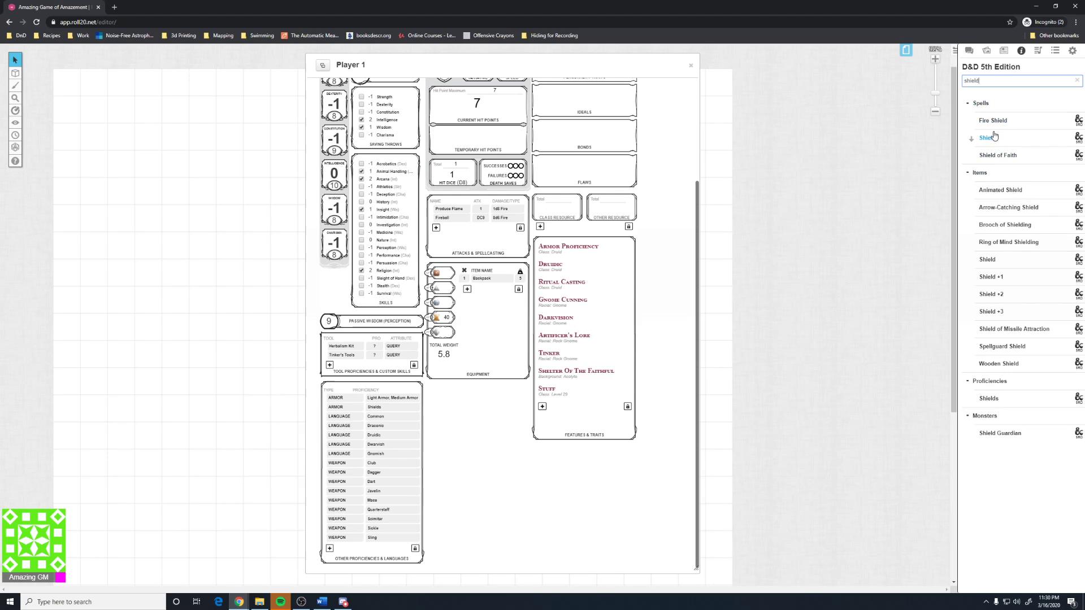
{"action": "left_click_drag", "start_coordinate": [993, 139], "coordinate": [616, 296]}
{"action": "left_click_drag", "start_coordinate": [1001, 261], "coordinate": [492, 301]}
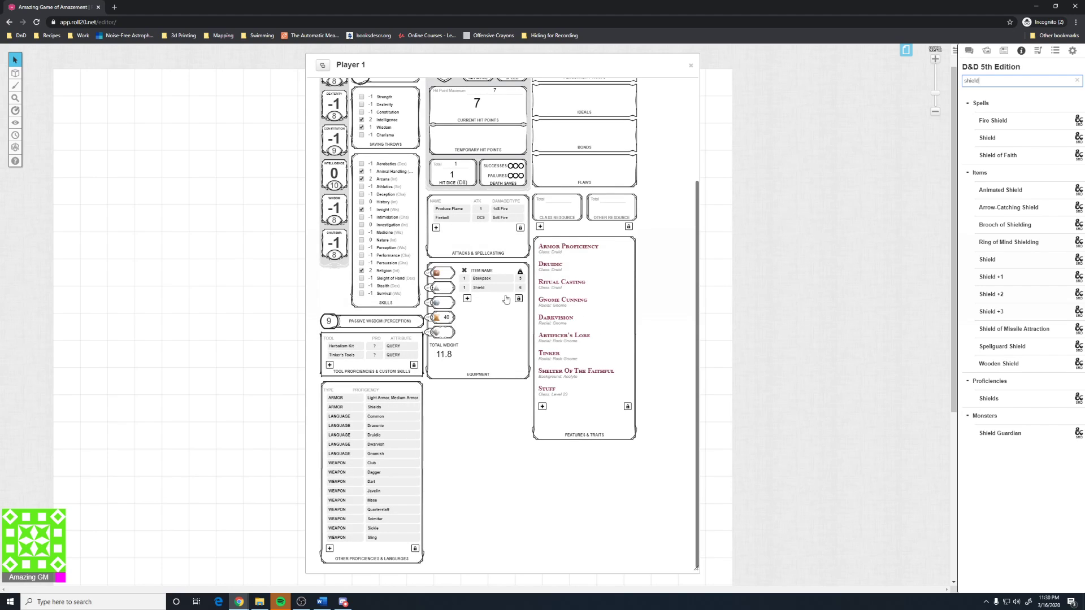
Step: Check the Spells page, return to the Core page, unlock and relock the attacks list, and close the character sheet
{"action": "scroll", "coordinate": [565, 237], "scroll_direction": "up", "scroll_amount": 4}
{"action": "left_click", "coordinate": [612, 172]}
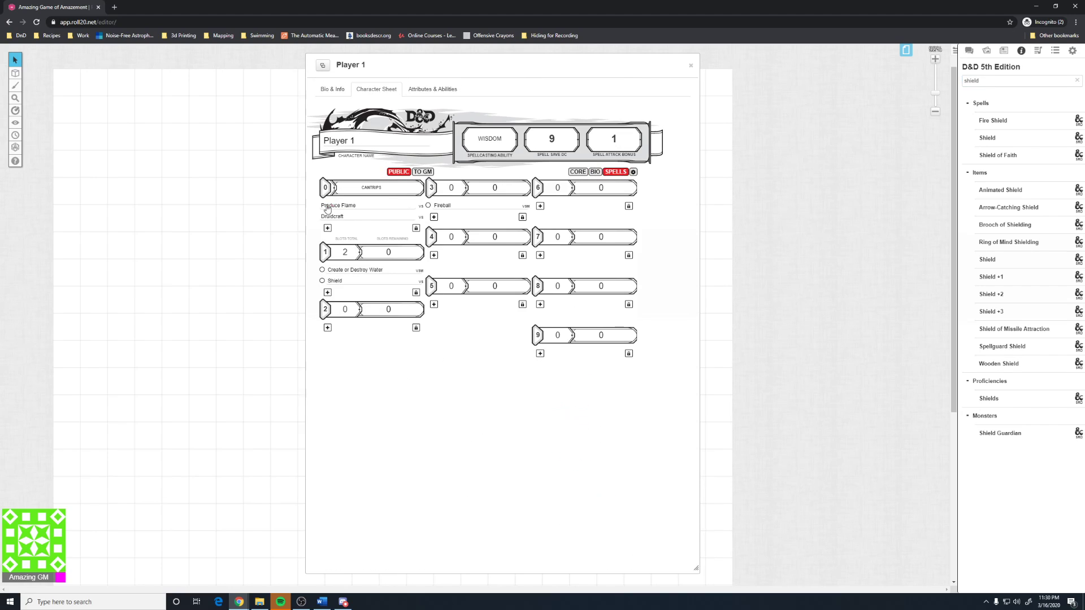
{"action": "left_click", "coordinate": [577, 172]}
{"action": "scroll", "coordinate": [504, 337], "scroll_direction": "down", "scroll_amount": 1}
{"action": "scroll", "coordinate": [504, 336], "scroll_direction": "down", "scroll_amount": 1}
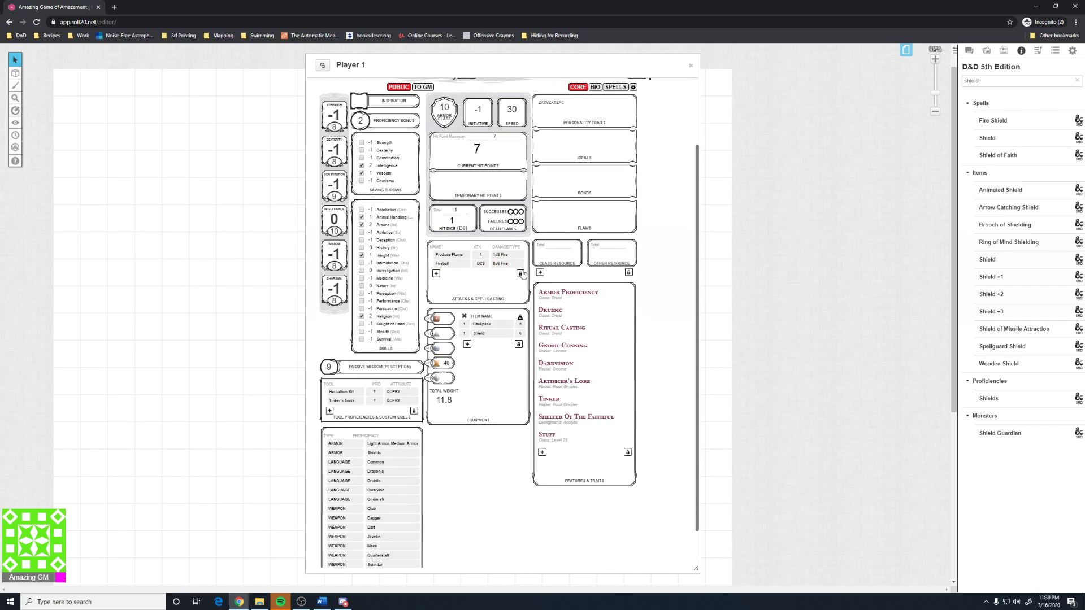
{"action": "left_click", "coordinate": [520, 274]}
{"action": "left_click", "coordinate": [520, 274]}
{"action": "scroll", "coordinate": [520, 275], "scroll_direction": "up", "scroll_amount": 3}
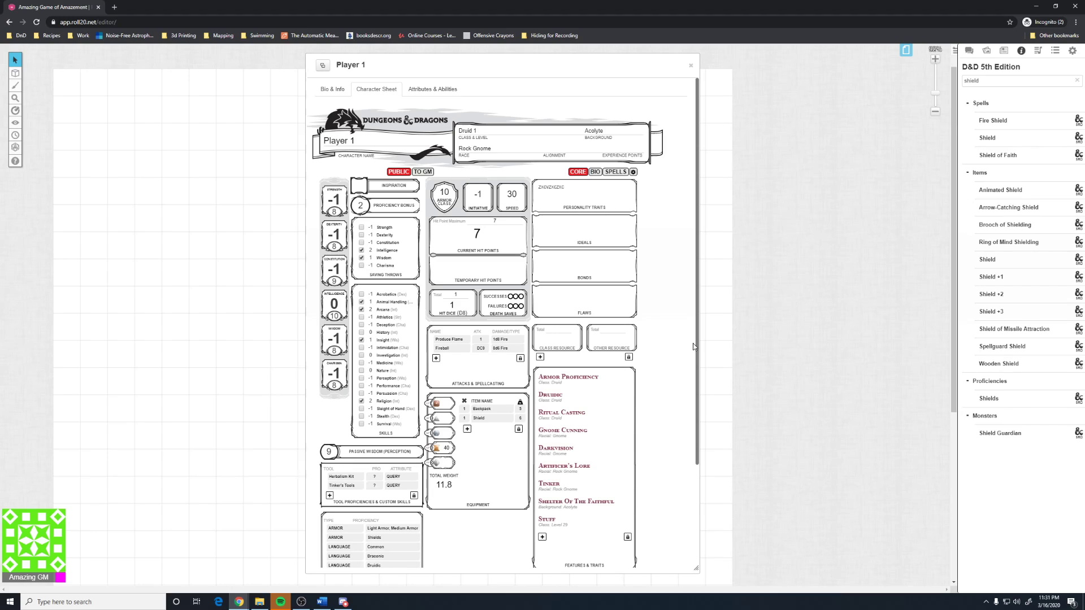
{"action": "left_click", "coordinate": [691, 67]}
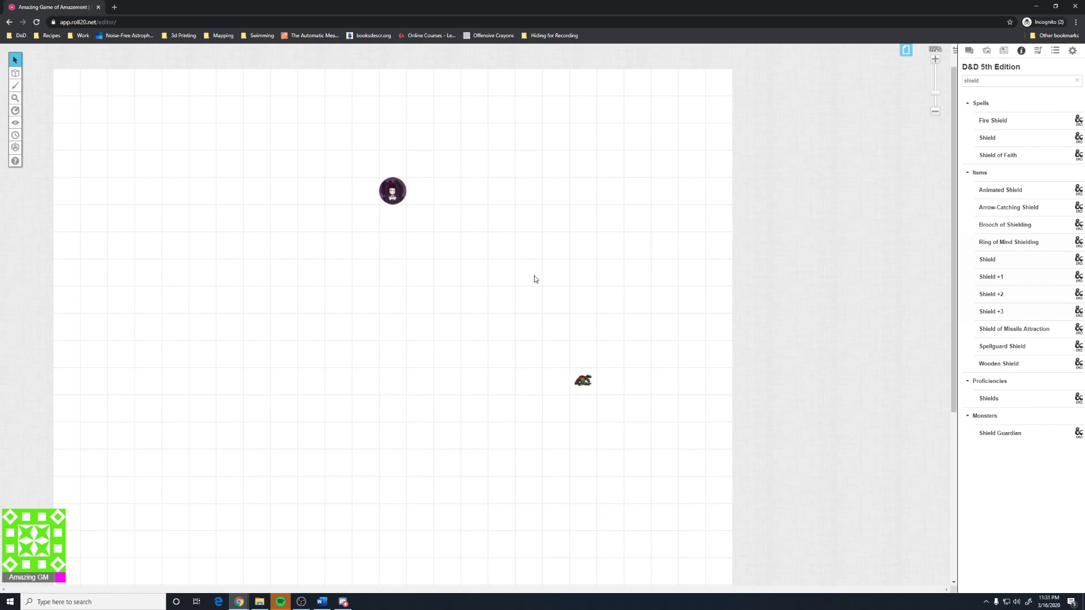
Step: Place Player 1 from the journal as a token near the middle of the map and select it
{"action": "left_click", "coordinate": [1003, 52]}
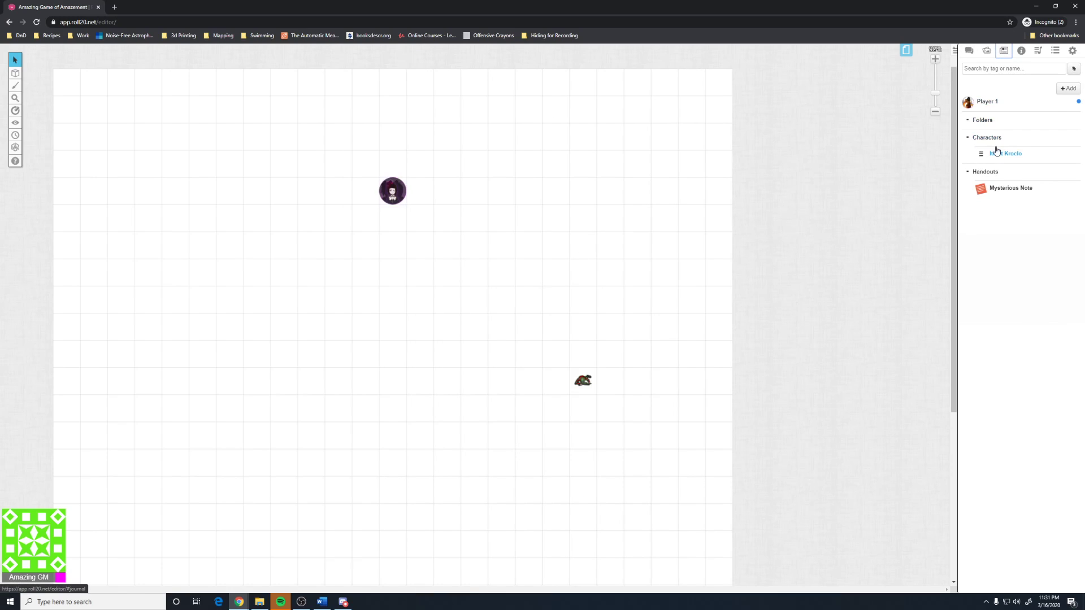
{"action": "left_click_drag", "start_coordinate": [985, 106], "coordinate": [488, 316]}
{"action": "left_click", "coordinate": [479, 303]}
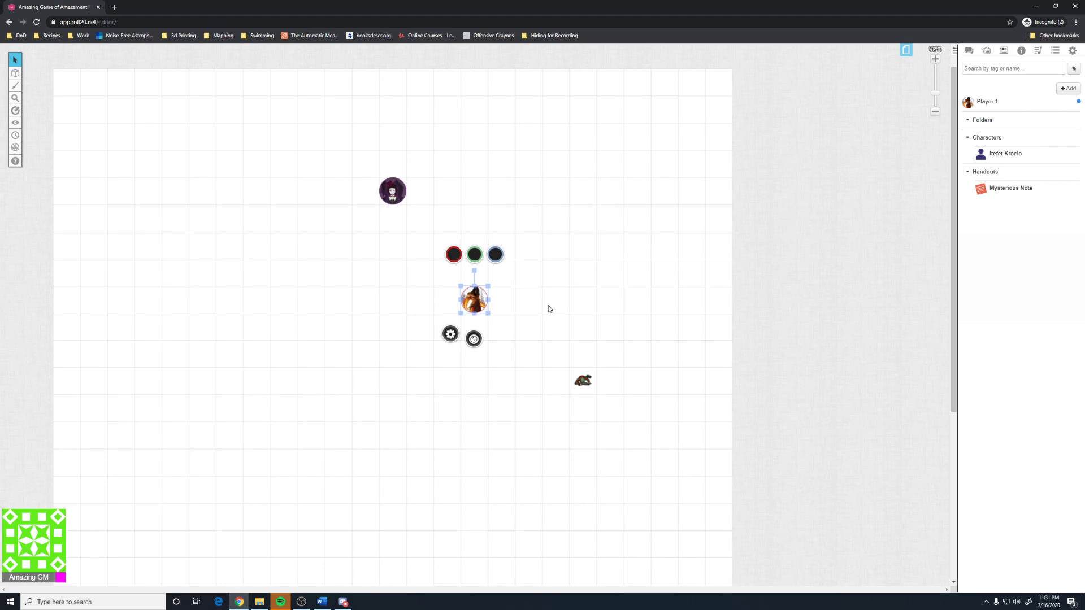
Step: Open Player 1's character sheet from the journal, move it aside and close it
{"action": "left_click", "coordinate": [986, 102]}
{"action": "left_click_drag", "start_coordinate": [434, 68], "coordinate": [662, 68]}
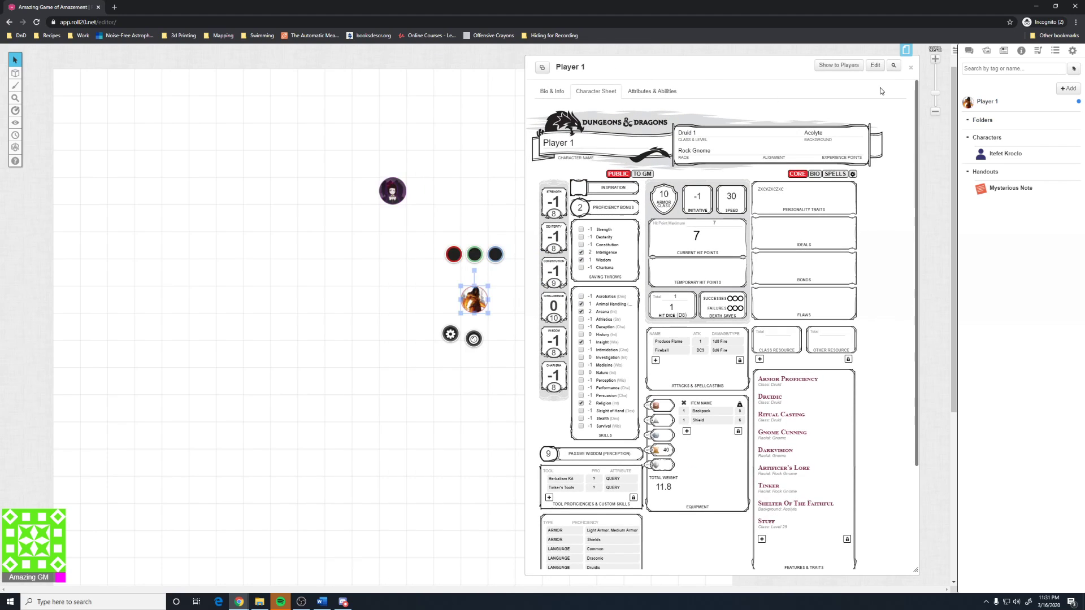
{"action": "left_click", "coordinate": [919, 65]}
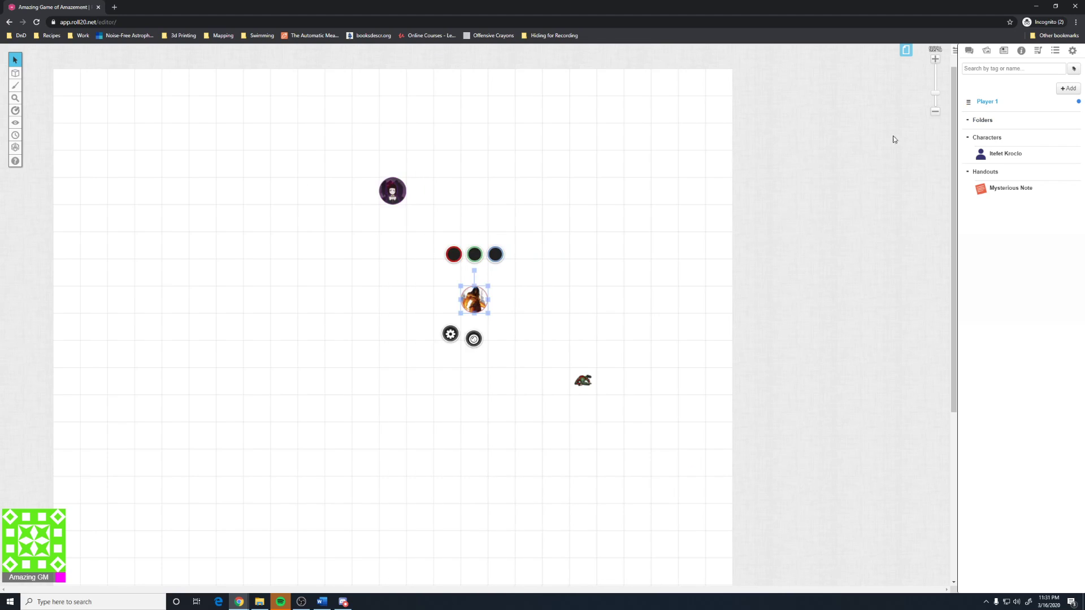
Step: Open Player 1's character window from its token, start editing the character, and move the edit window clear of the token
{"action": "double_click", "coordinate": [472, 303]}
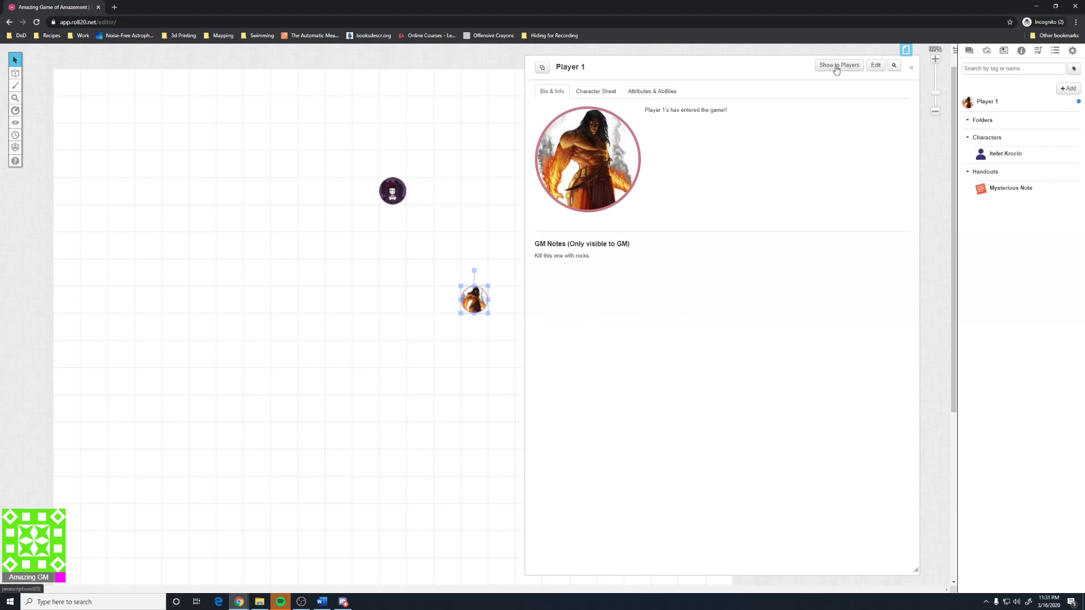
{"action": "left_click", "coordinate": [876, 65]}
{"action": "left_click_drag", "start_coordinate": [575, 78], "coordinate": [808, 81]}
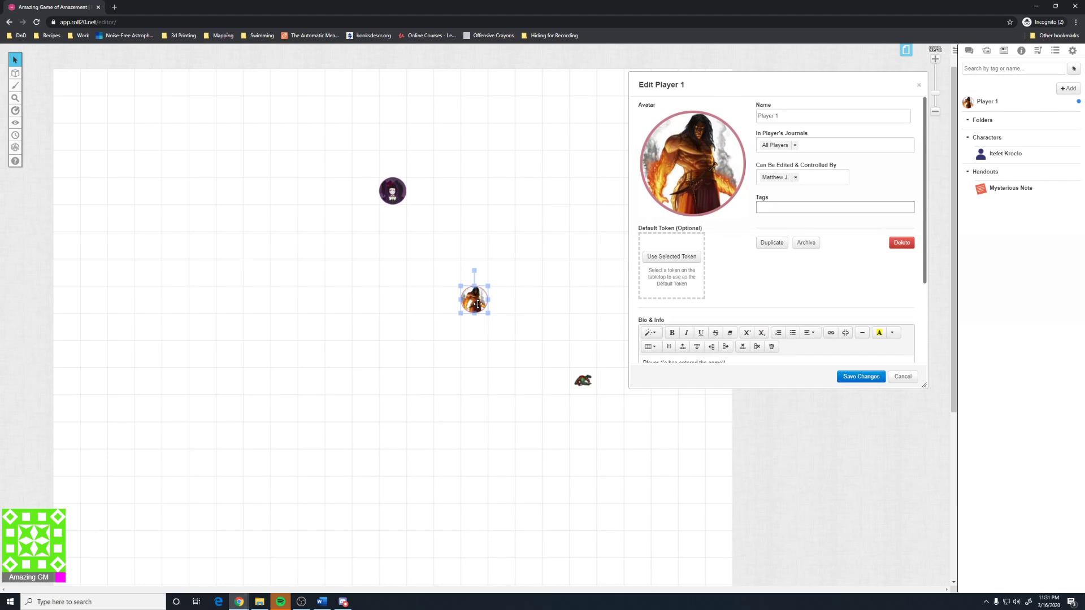
Step: Reselect the Player 1 token and add two icon status markers to it
{"action": "left_click", "coordinate": [540, 333]}
{"action": "left_click", "coordinate": [475, 299]}
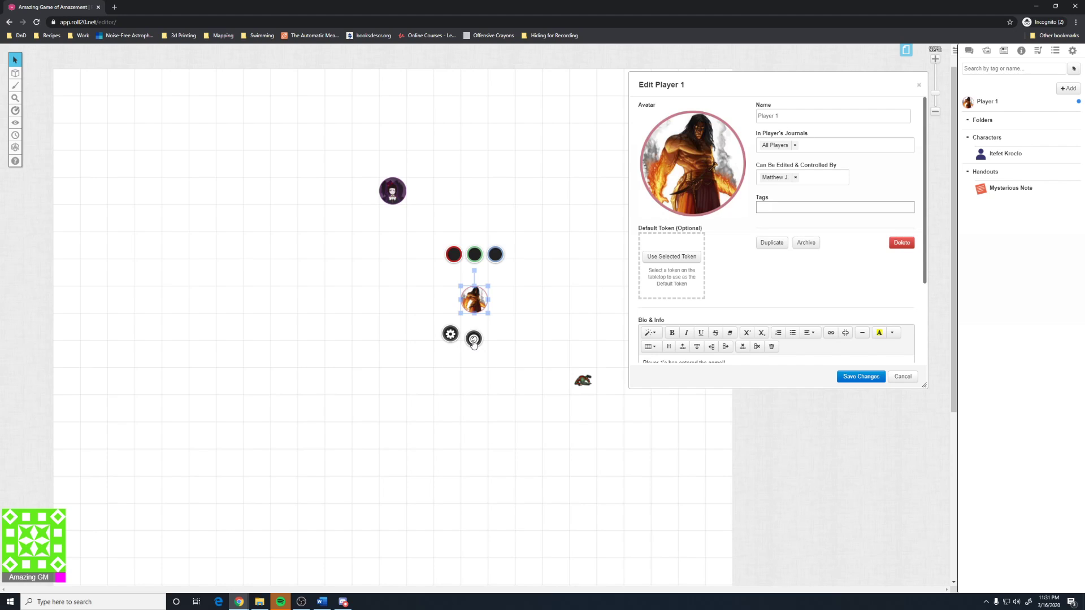
{"action": "left_click", "coordinate": [474, 341]}
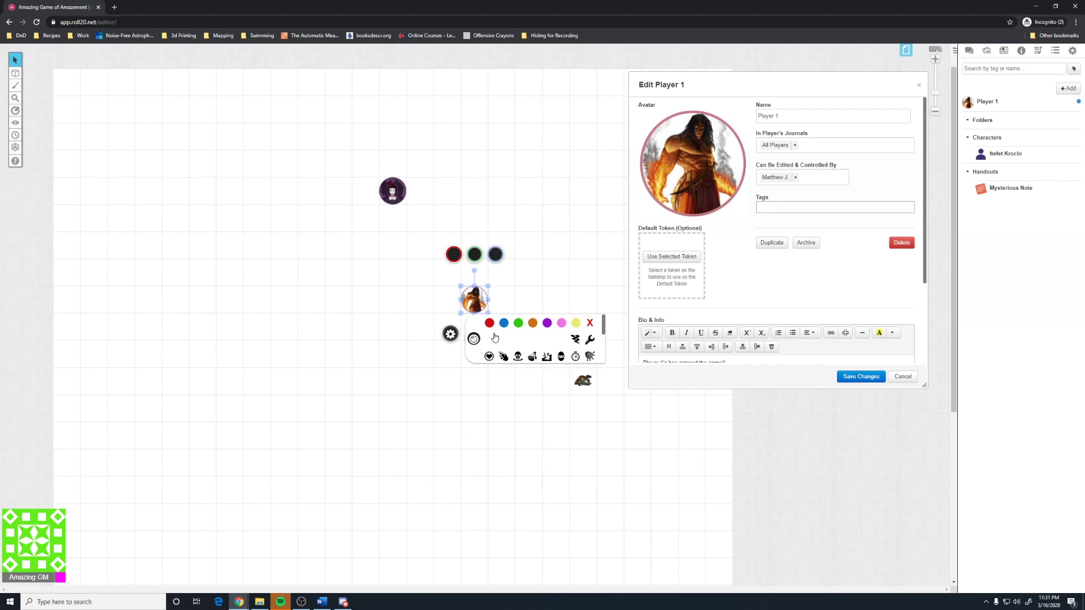
{"action": "left_click", "coordinate": [576, 323]}
{"action": "scroll", "coordinate": [549, 338], "scroll_direction": "down", "scroll_amount": 3}
{"action": "left_click", "coordinate": [563, 337]}
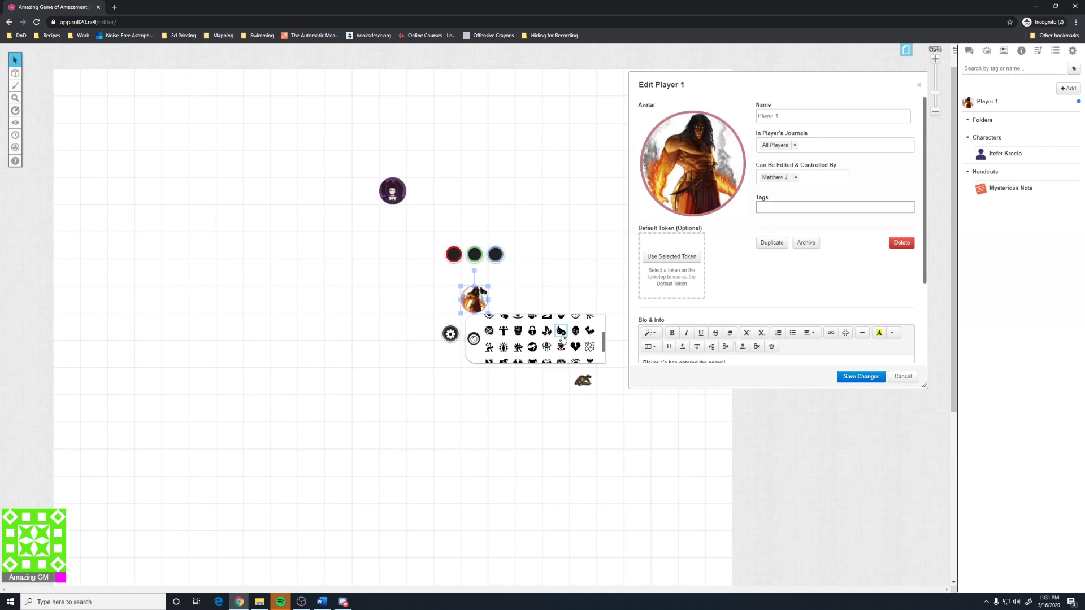
{"action": "left_click", "coordinate": [532, 332]}
{"action": "scroll", "coordinate": [525, 337], "scroll_direction": "up", "scroll_amount": 2}
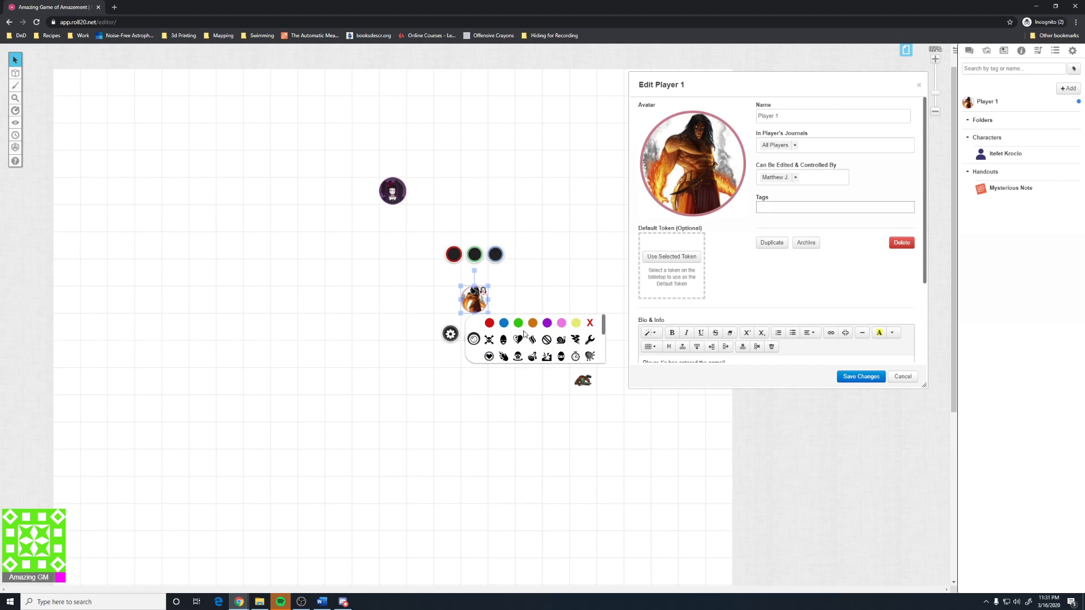
Step: Put the red, blue and green color markers on the Player 1 token and remove them again
{"action": "left_click", "coordinate": [490, 324]}
{"action": "left_click", "coordinate": [502, 326]}
{"action": "left_click", "coordinate": [518, 323]}
{"action": "left_click", "coordinate": [518, 324]}
{"action": "left_click", "coordinate": [504, 325]}
{"action": "left_click", "coordinate": [490, 325]}
Step: Remove the first icon status marker from the Player 1 token
{"action": "scroll", "coordinate": [531, 339], "scroll_direction": "down", "scroll_amount": 2}
{"action": "left_click", "coordinate": [561, 331]}
Step: Open the Player 1 token's settings and link Bar 1 to the hp attribute
{"action": "left_click", "coordinate": [450, 336]}
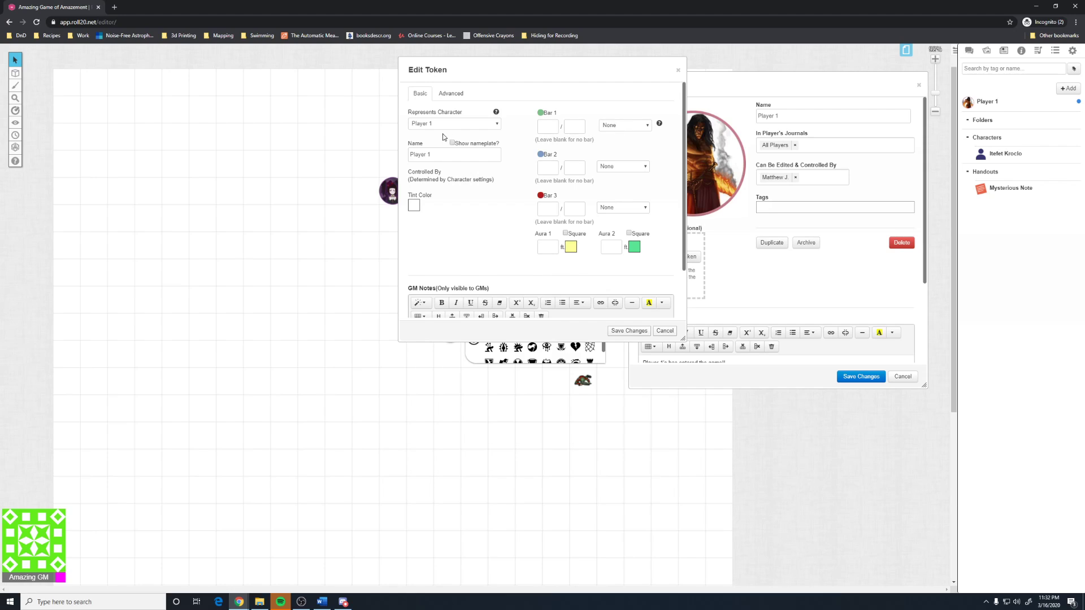
{"action": "left_click", "coordinate": [609, 128]}
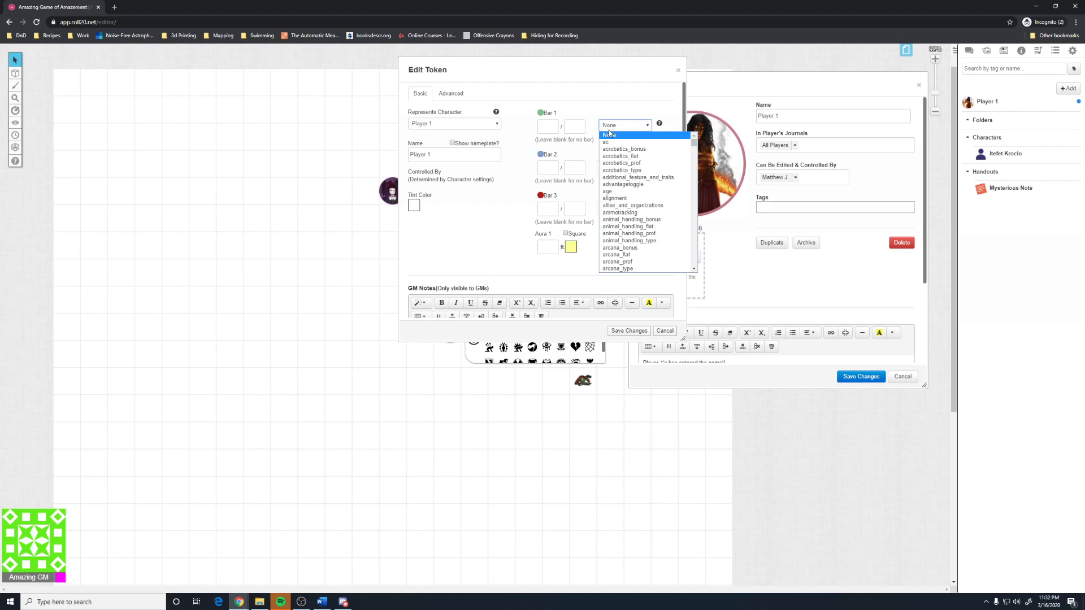
{"action": "key", "text": "h"}
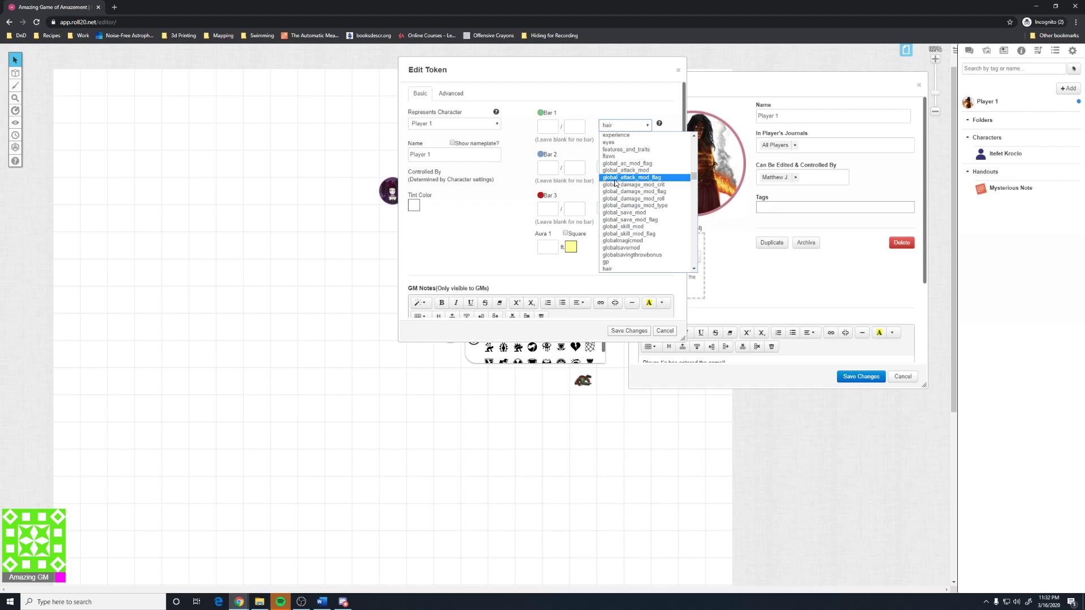
{"action": "scroll", "coordinate": [619, 232], "scroll_direction": "down", "scroll_amount": 3}
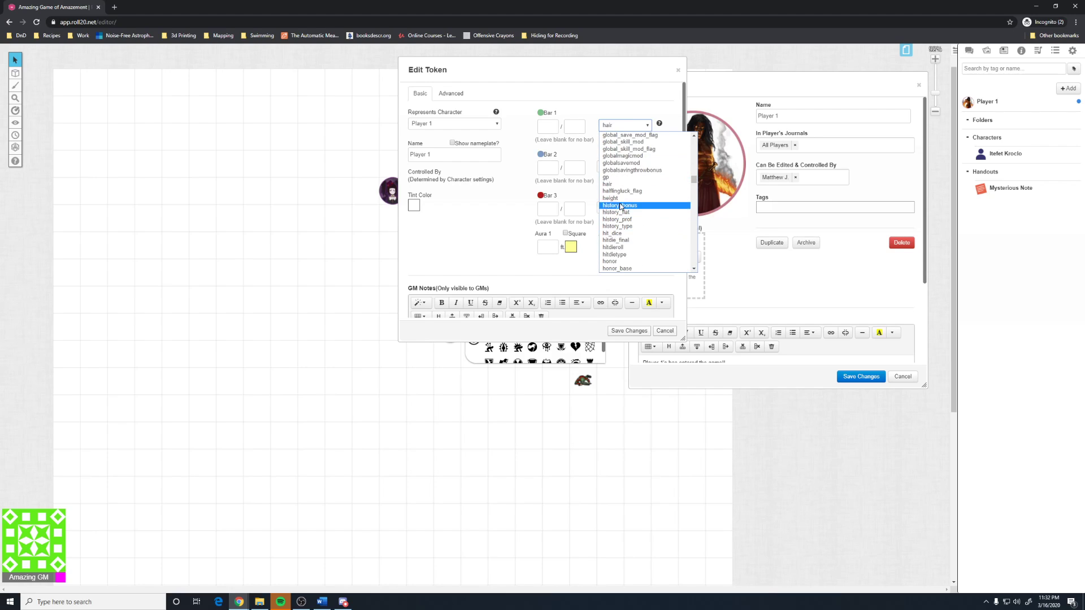
{"action": "key", "text": "Escape"}
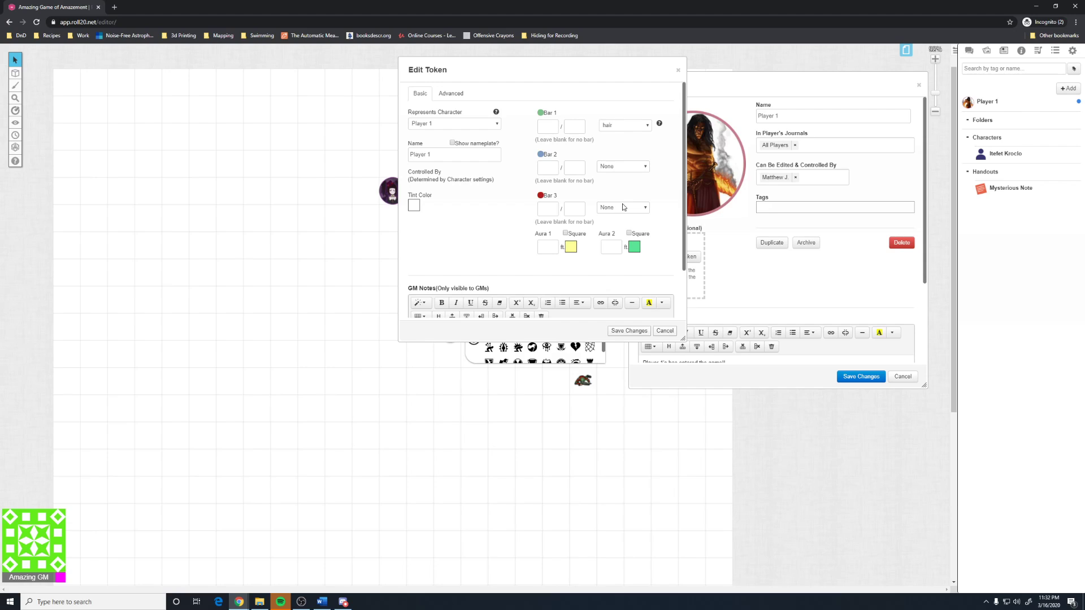
{"action": "left_click", "coordinate": [625, 127]}
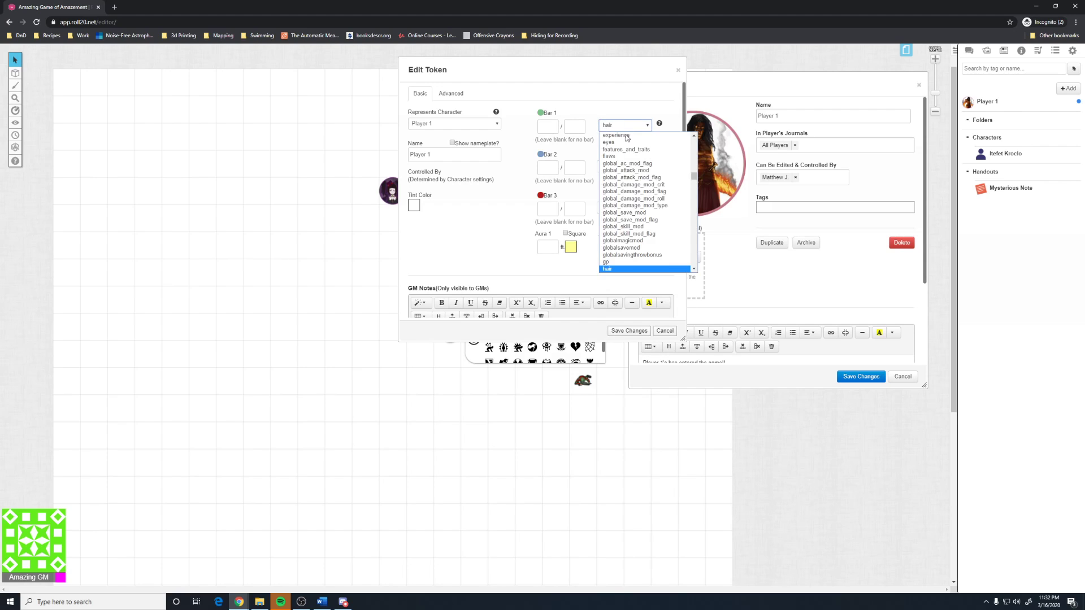
{"action": "scroll", "coordinate": [623, 220], "scroll_direction": "down", "scroll_amount": 5}
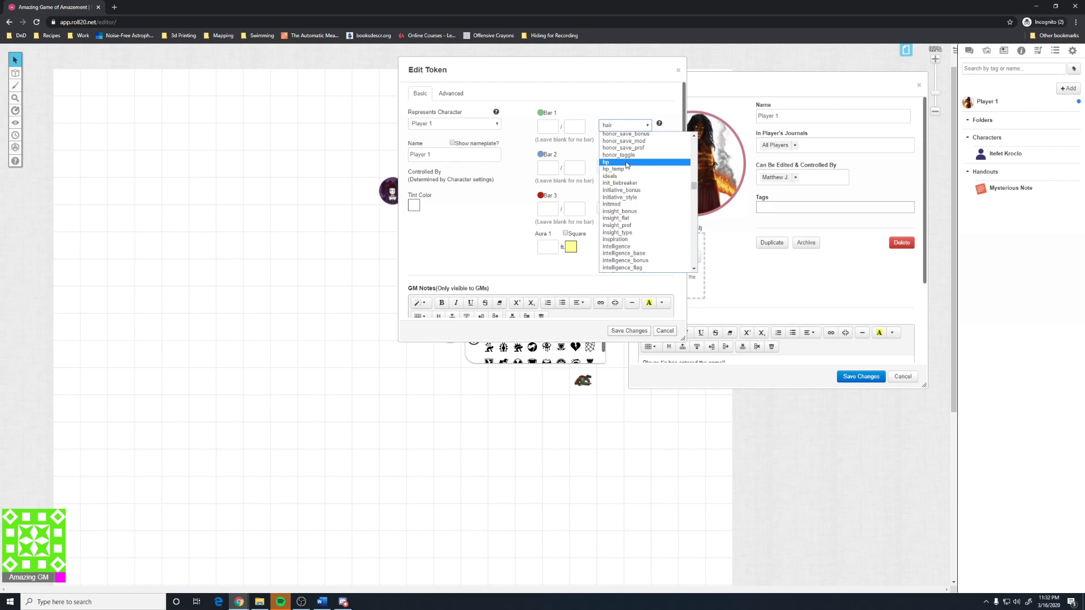
{"action": "left_click", "coordinate": [608, 162]}
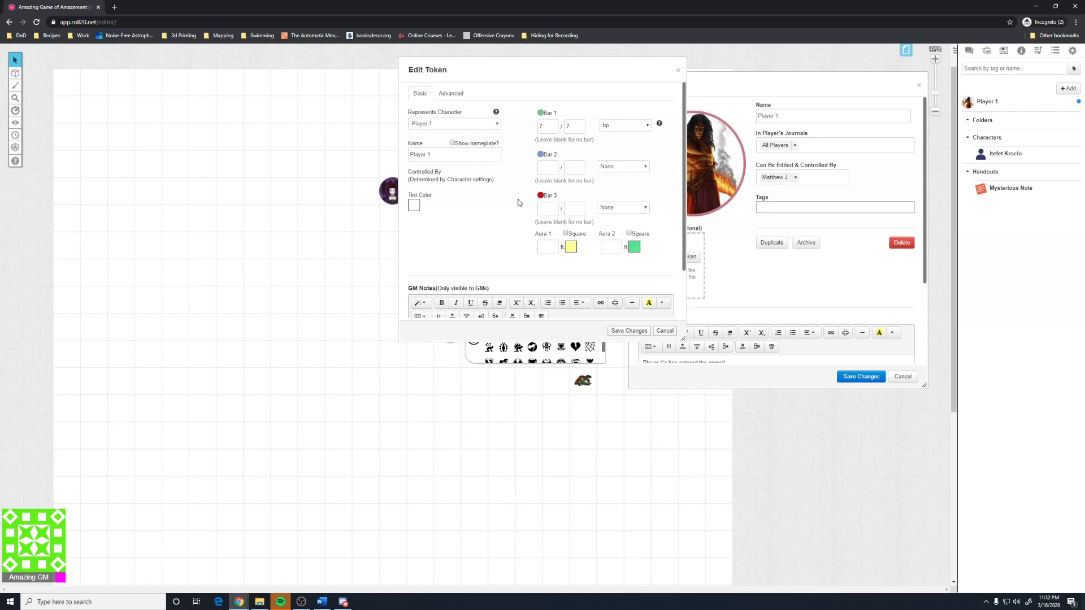
Step: Try linking the token's Bar 2 to the ac attribute
{"action": "left_click", "coordinate": [628, 170]}
{"action": "left_click", "coordinate": [609, 179]}
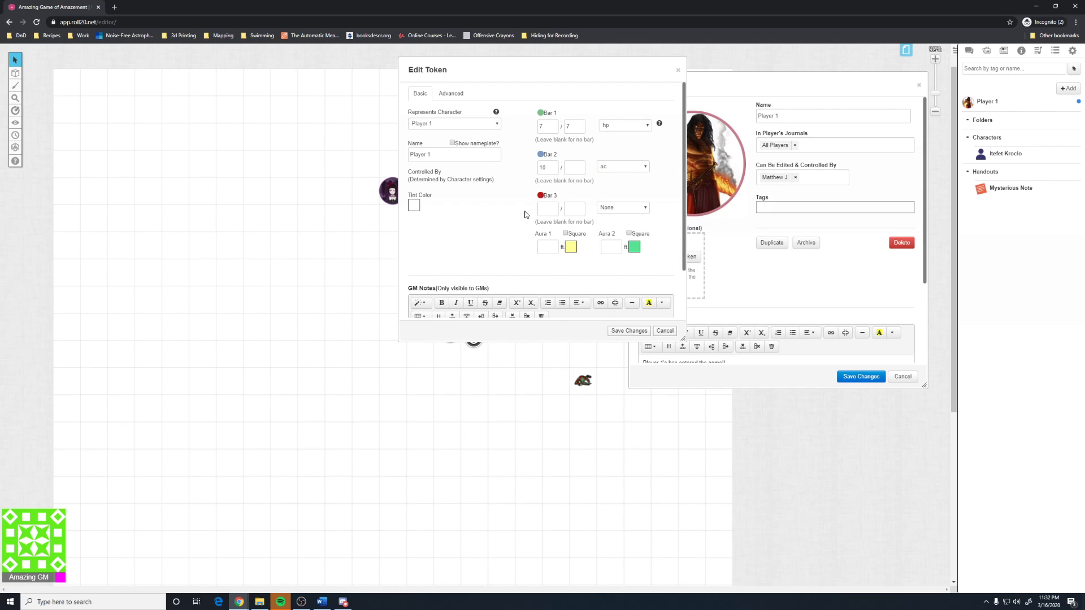
{"action": "left_click", "coordinate": [624, 168]}
{"action": "scroll", "coordinate": [625, 170], "scroll_direction": "down", "scroll_amount": 10}
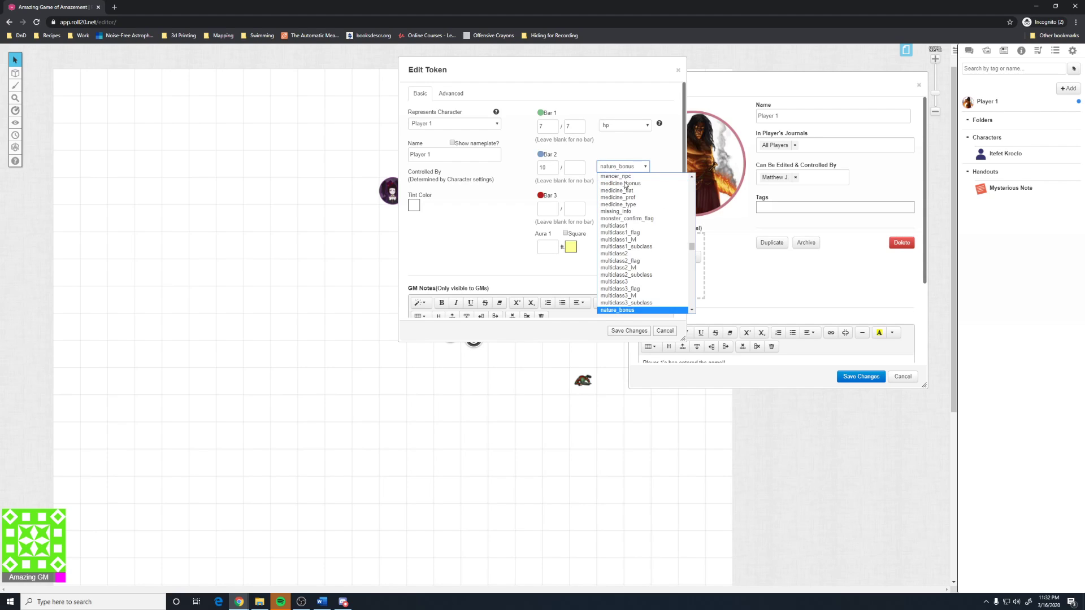
{"action": "left_click", "coordinate": [609, 167]}
Step: Link the token's Bar 3 to the ac attribute and set Bar 2 to None
{"action": "left_click", "coordinate": [623, 209]}
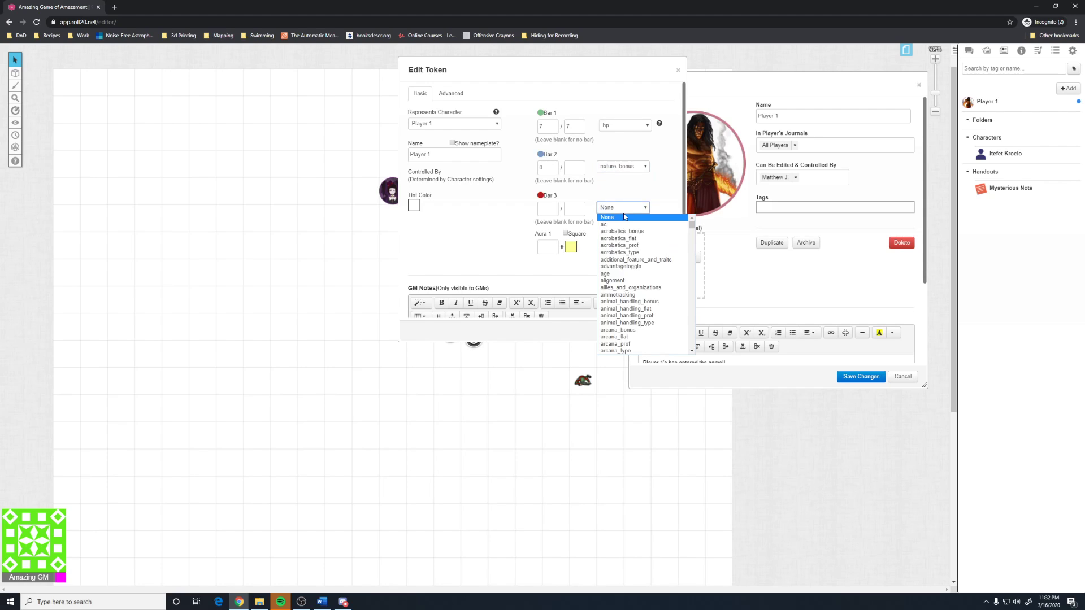
{"action": "left_click", "coordinate": [616, 218]}
{"action": "left_click", "coordinate": [619, 165]}
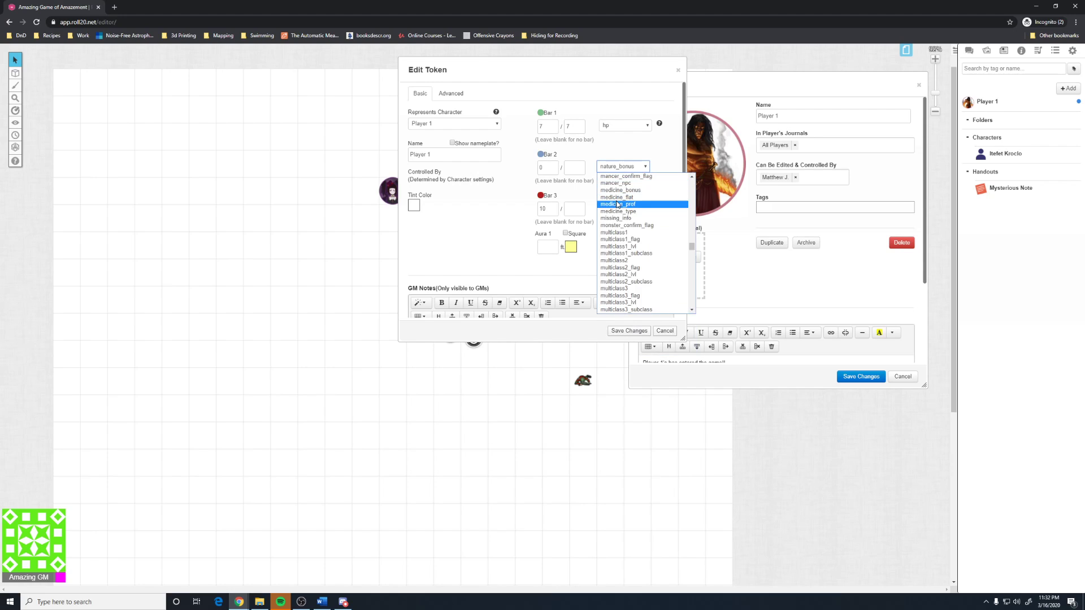
{"action": "key", "text": "h"}
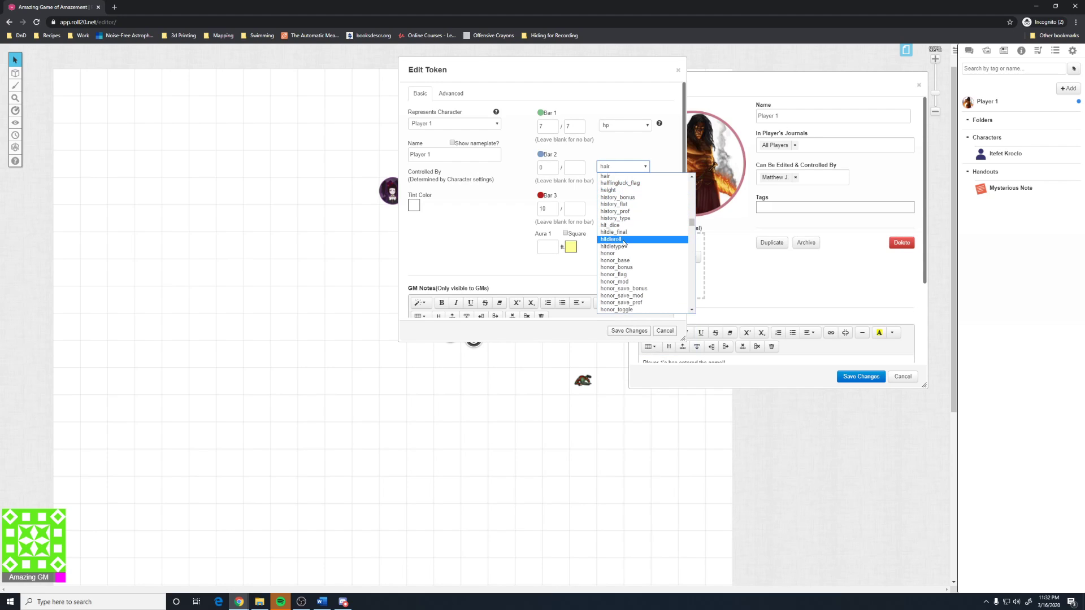
{"action": "left_click", "coordinate": [436, 260]}
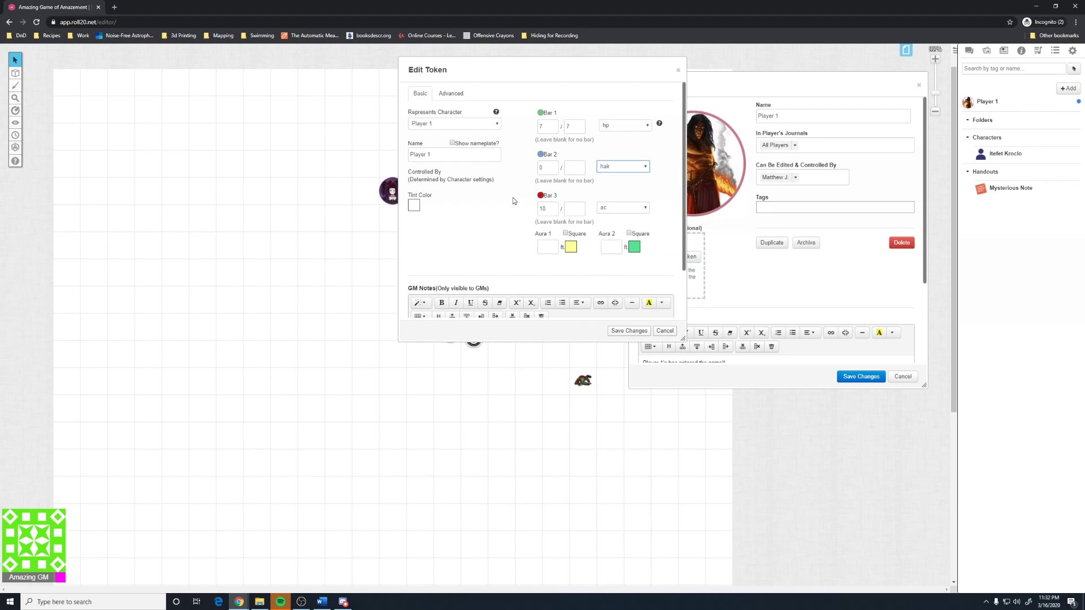
{"action": "left_click", "coordinate": [617, 166]}
{"action": "scroll", "coordinate": [627, 212], "scroll_direction": "up", "scroll_amount": 5}
{"action": "scroll", "coordinate": [627, 212], "scroll_direction": "up", "scroll_amount": 5}
{"action": "left_click", "coordinate": [622, 175]}
Step: Save the token settings and make the selected token Player 1's default token
{"action": "left_click", "coordinate": [628, 332]}
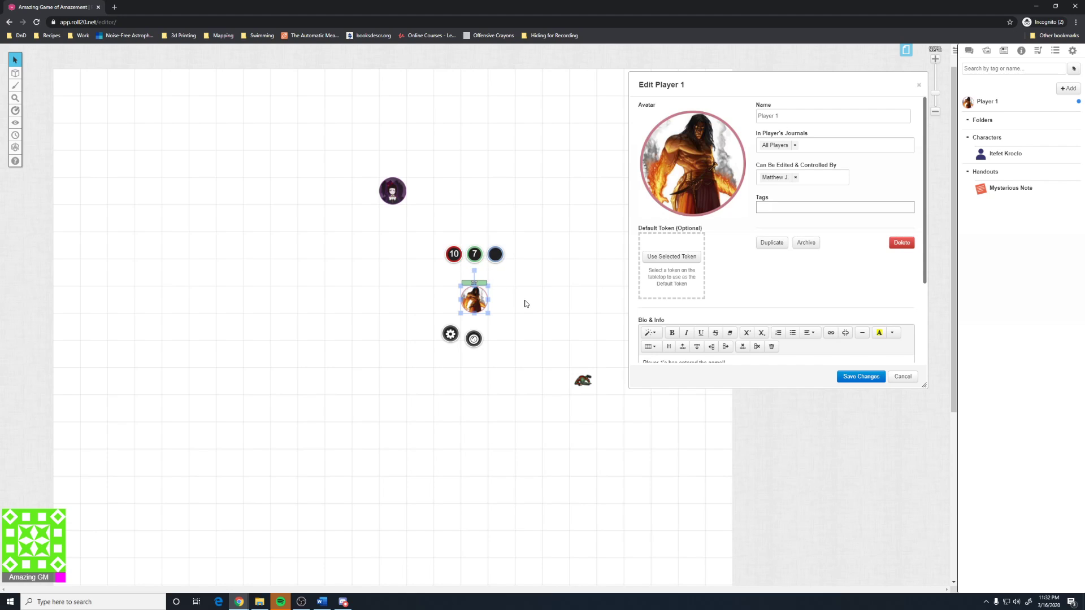
{"action": "left_click", "coordinate": [673, 258]}
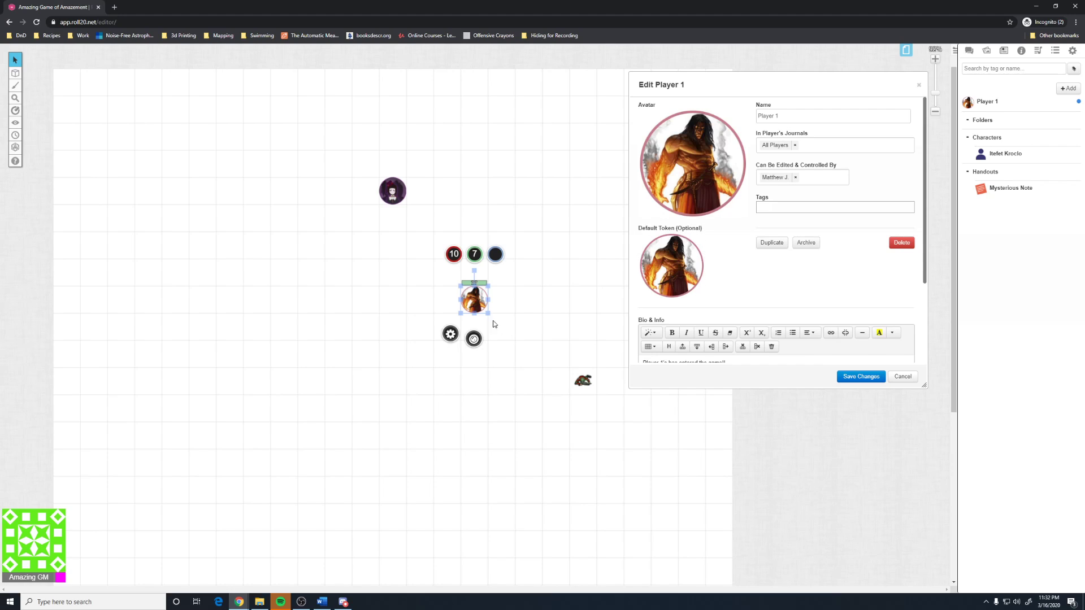
Step: Reopen the token's settings and review the player permissions for its name, bars and auras
{"action": "left_click", "coordinate": [450, 334]}
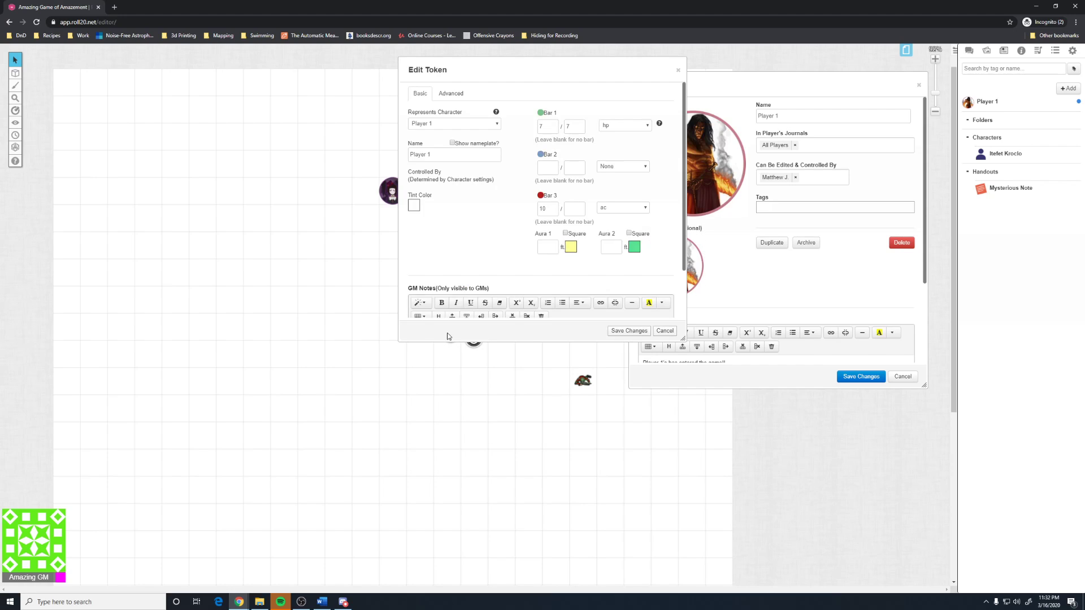
{"action": "left_click", "coordinate": [452, 95]}
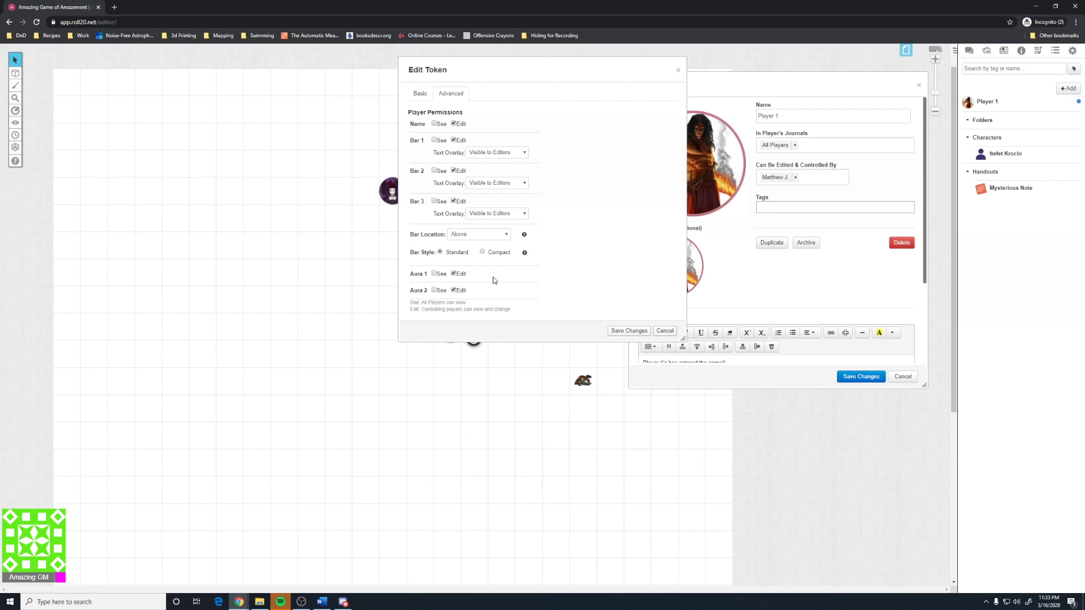
{"action": "left_click", "coordinate": [420, 94]}
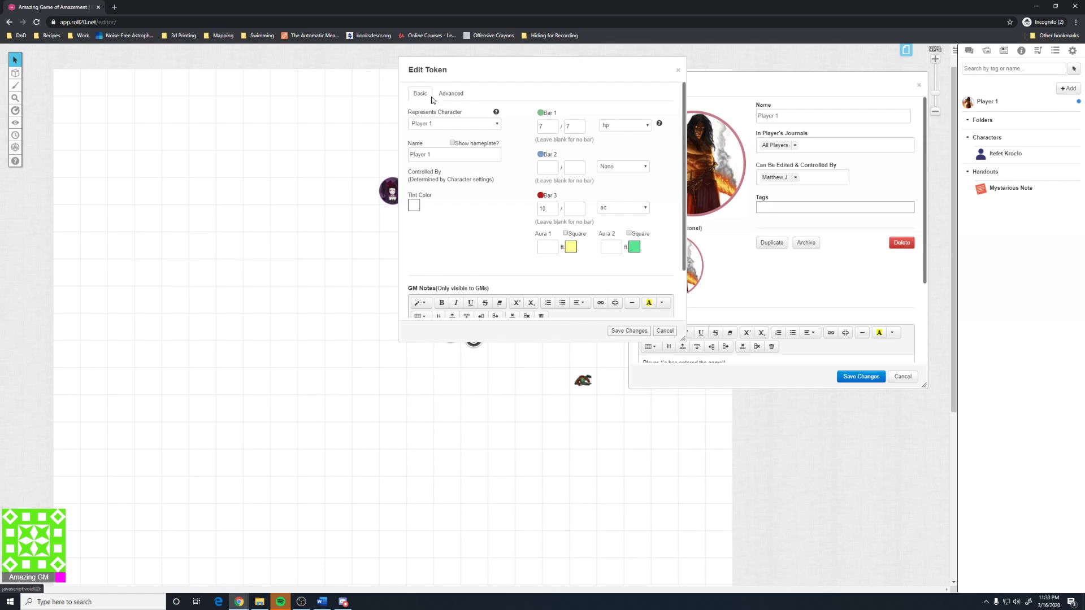
{"action": "left_click", "coordinate": [458, 97]}
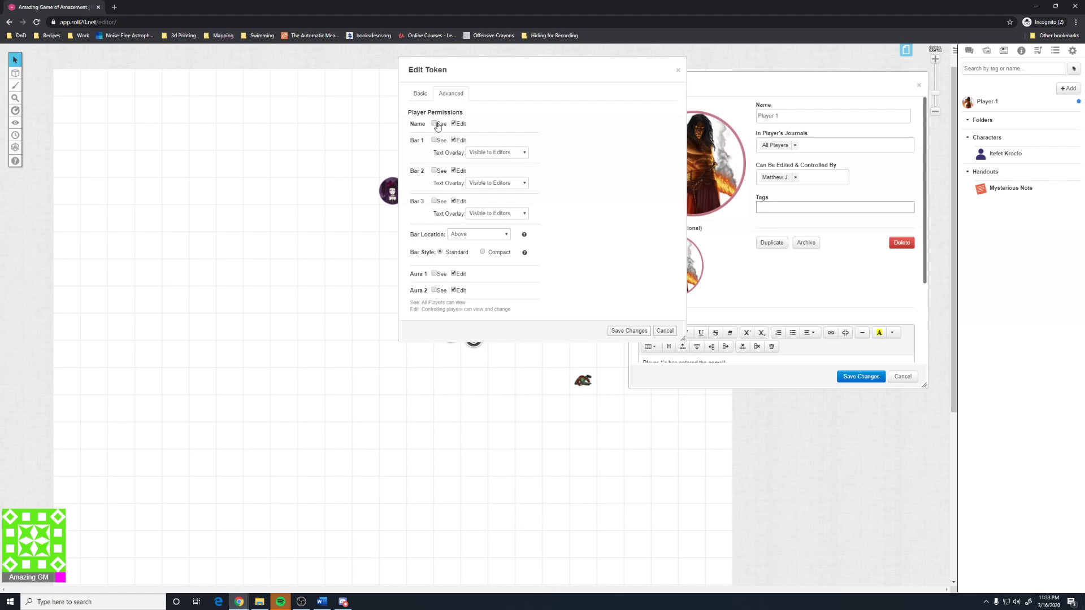
Step: Rename the token to Player 2 and save its settings
{"action": "left_click", "coordinate": [420, 94]}
{"action": "left_click", "coordinate": [439, 155]}
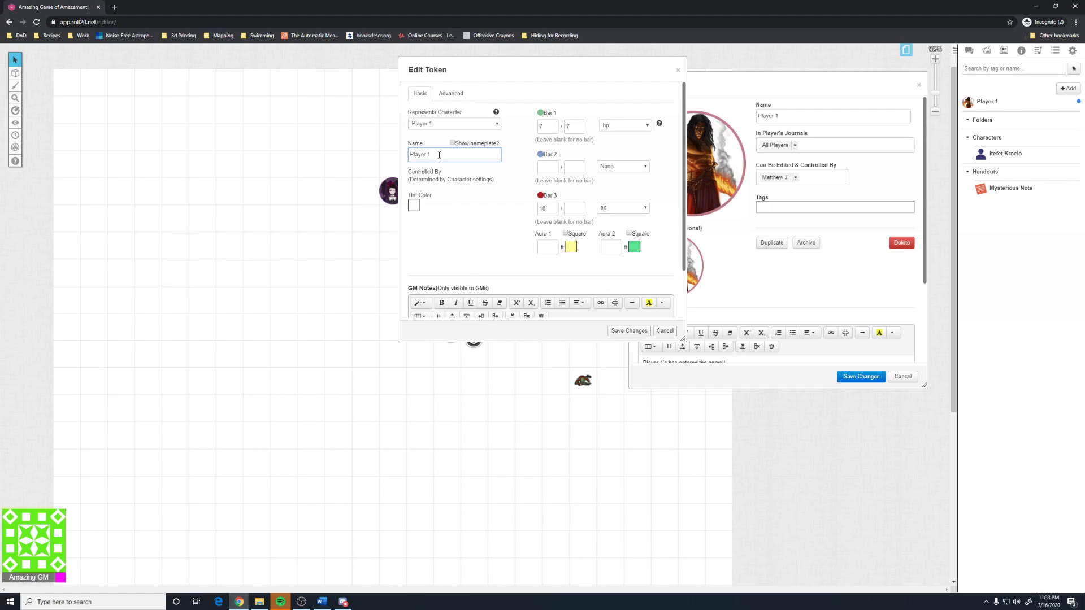
{"action": "type", "text": "2"}
{"action": "left_click", "coordinate": [629, 330]}
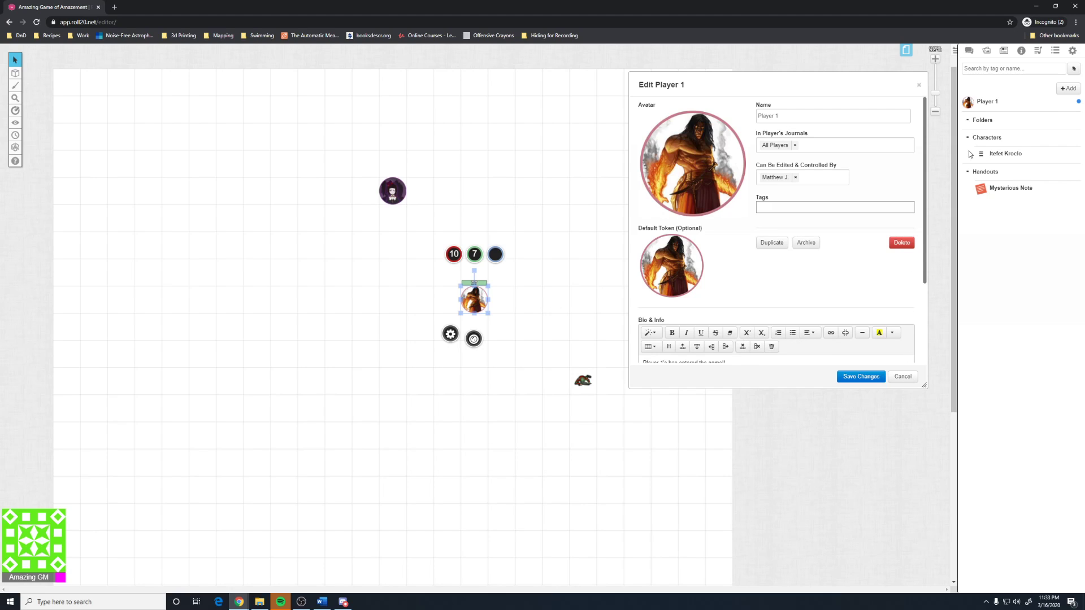
Step: Place another Player 1 token from the journal on the map and check the name in its settings
{"action": "left_click_drag", "start_coordinate": [987, 102], "coordinate": [308, 278]}
{"action": "left_click", "coordinate": [287, 307]}
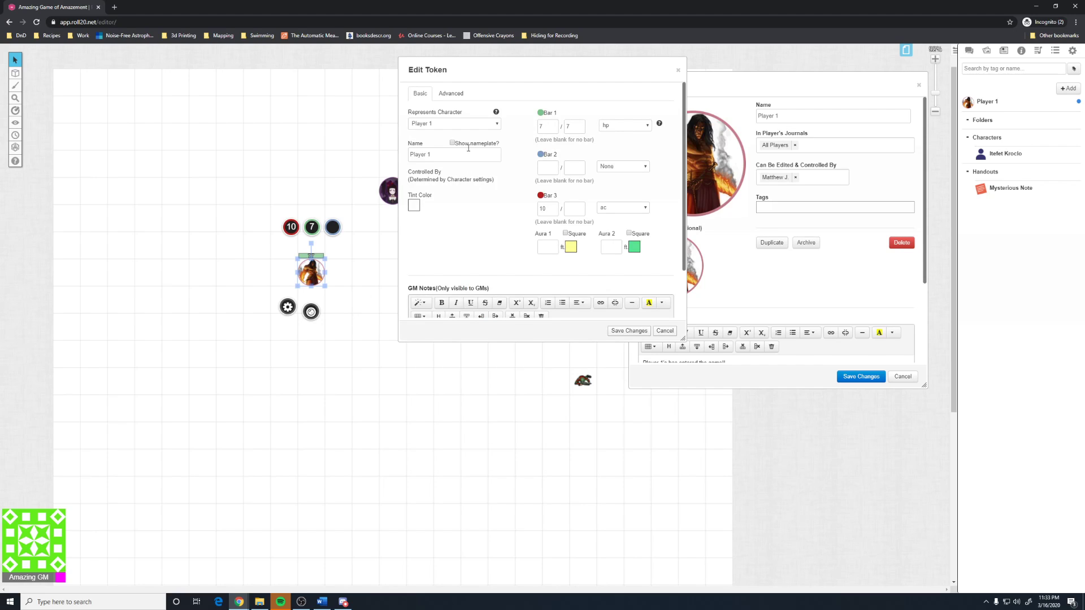
{"action": "left_click", "coordinate": [678, 70]}
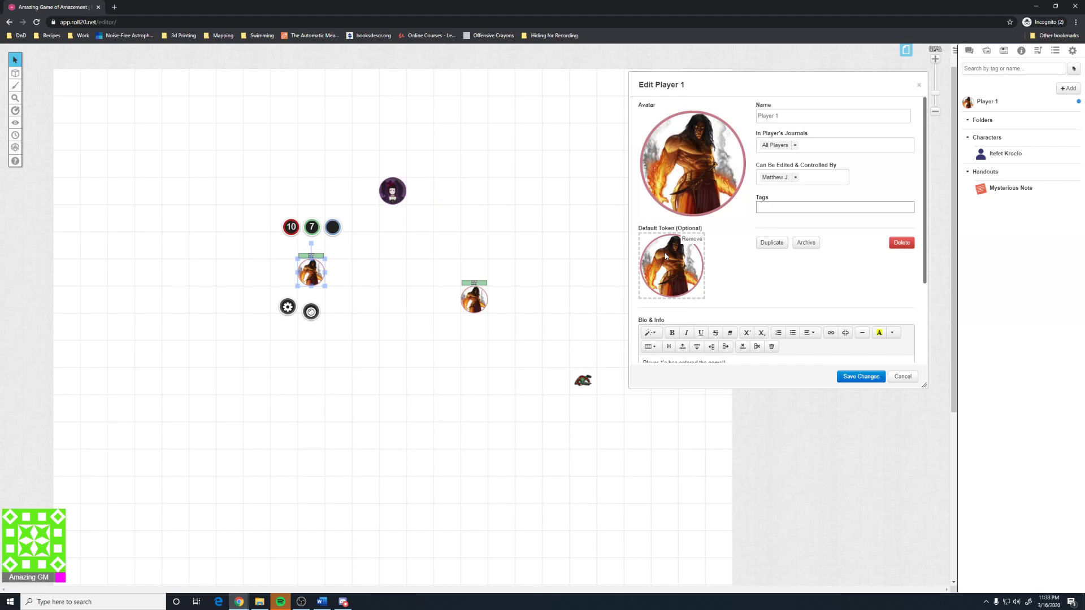
Step: Remove Player 1's default token and replace it with the renamed Player 2 token from the map
{"action": "left_click", "coordinate": [474, 299]}
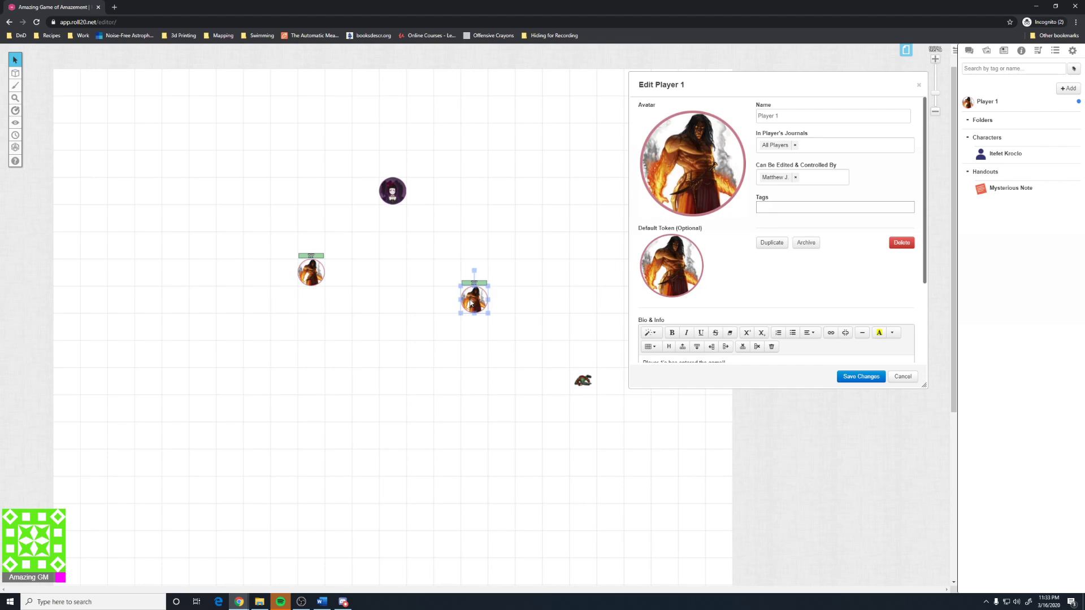
{"action": "left_click", "coordinate": [690, 243]}
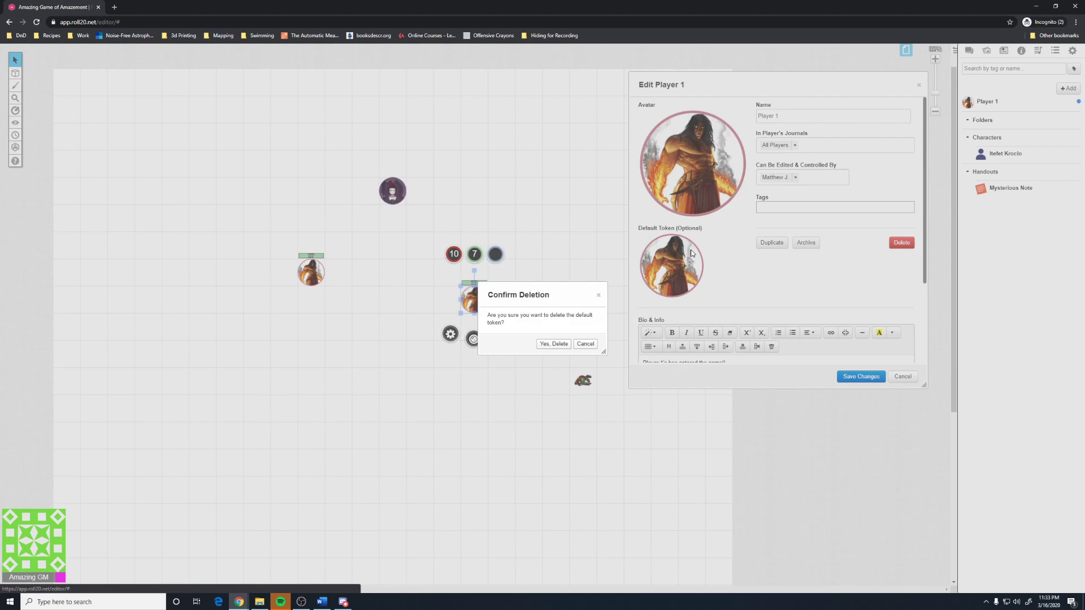
{"action": "left_click", "coordinate": [552, 348]}
{"action": "left_click", "coordinate": [655, 256]}
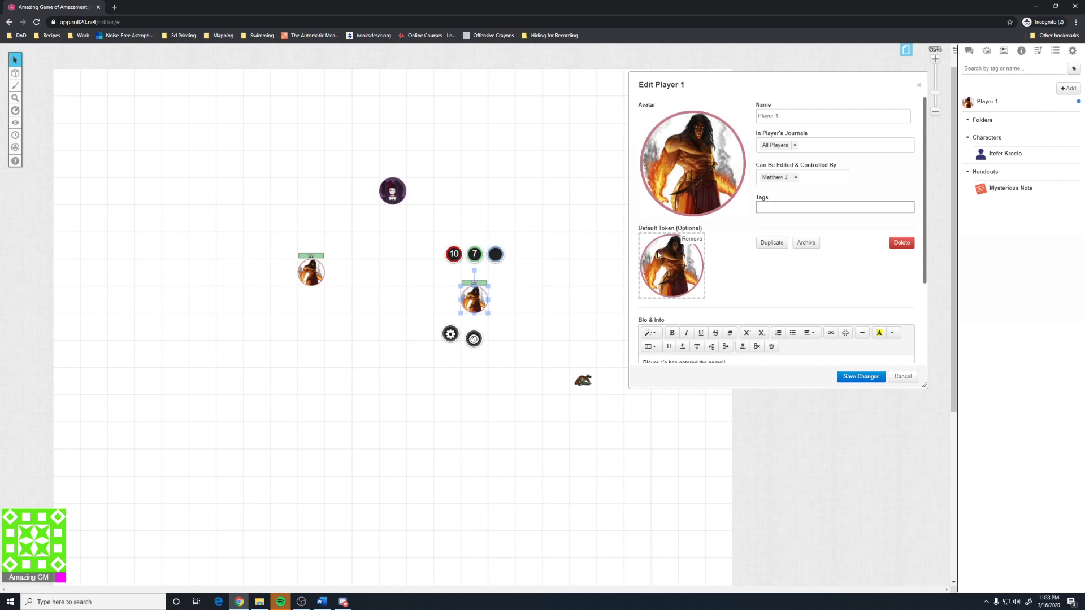
Step: Place a new token from the Player 1 journal entry on the map and turn on its nameplate
{"action": "left_click_drag", "start_coordinate": [983, 102], "coordinate": [297, 378]}
{"action": "left_click", "coordinate": [279, 391]}
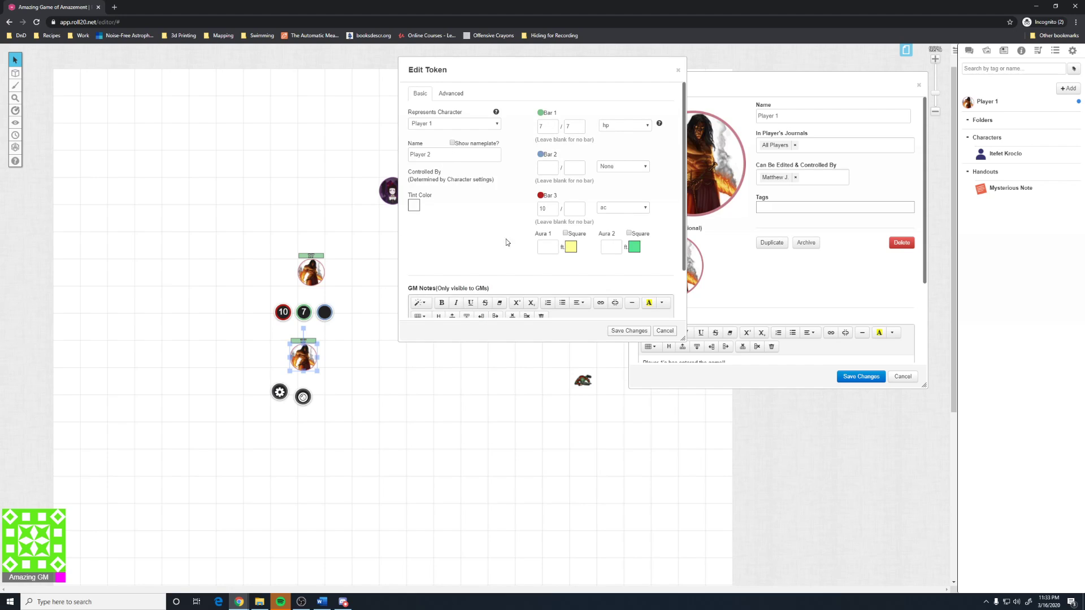
{"action": "left_click", "coordinate": [452, 144]}
{"action": "left_click", "coordinate": [628, 331]}
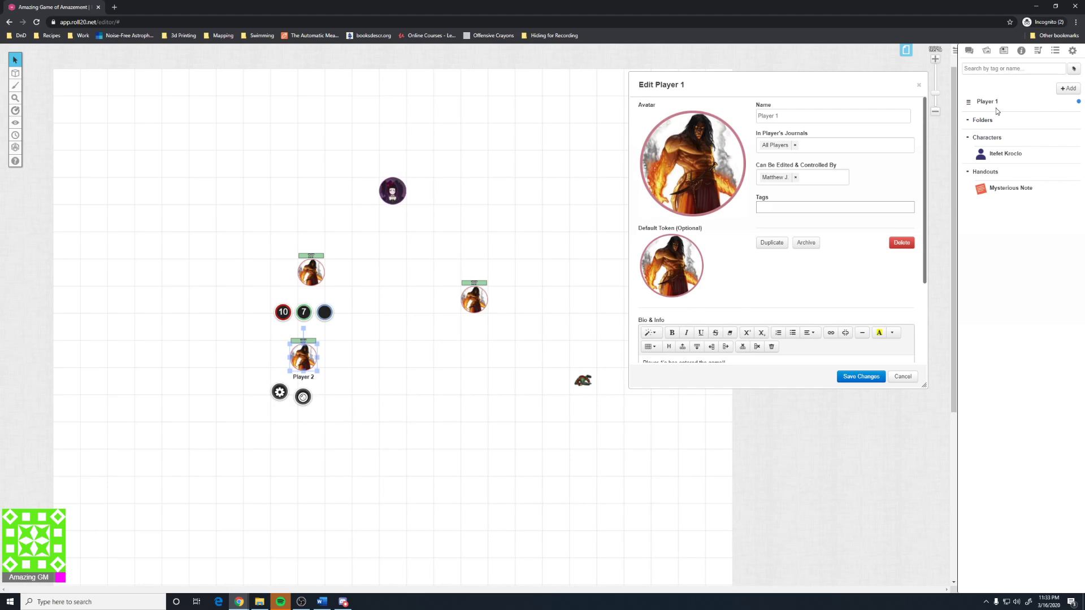
Step: Place another Player 1 token on the map and replace the default token with the one showing the Player 2 nameplate
{"action": "left_click_drag", "start_coordinate": [987, 103], "coordinate": [420, 299]}
{"action": "left_click", "coordinate": [692, 240]}
{"action": "left_click", "coordinate": [540, 344]}
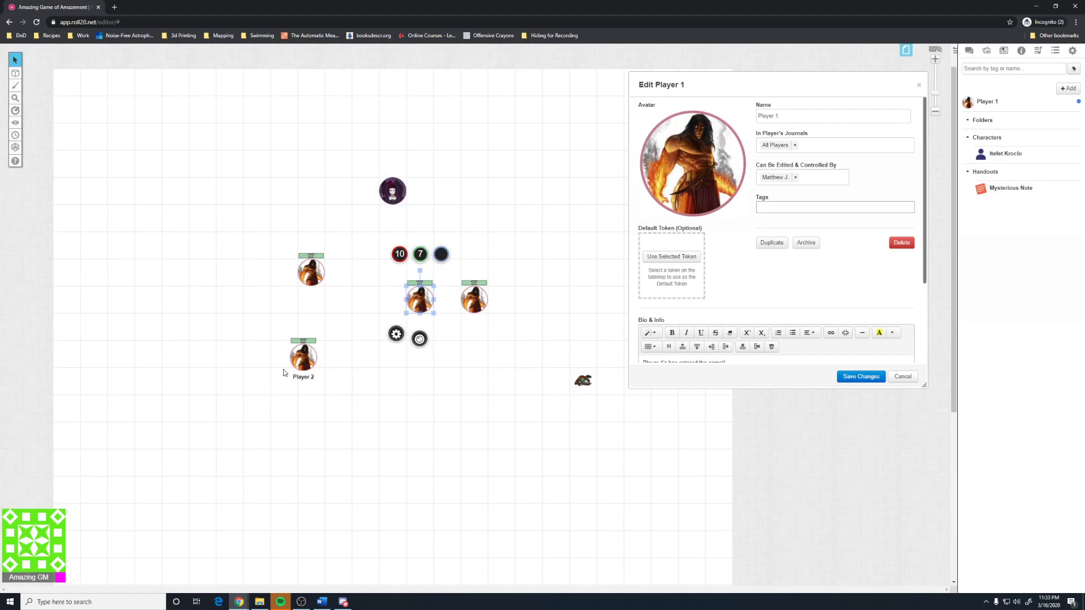
{"action": "left_click", "coordinate": [299, 362]}
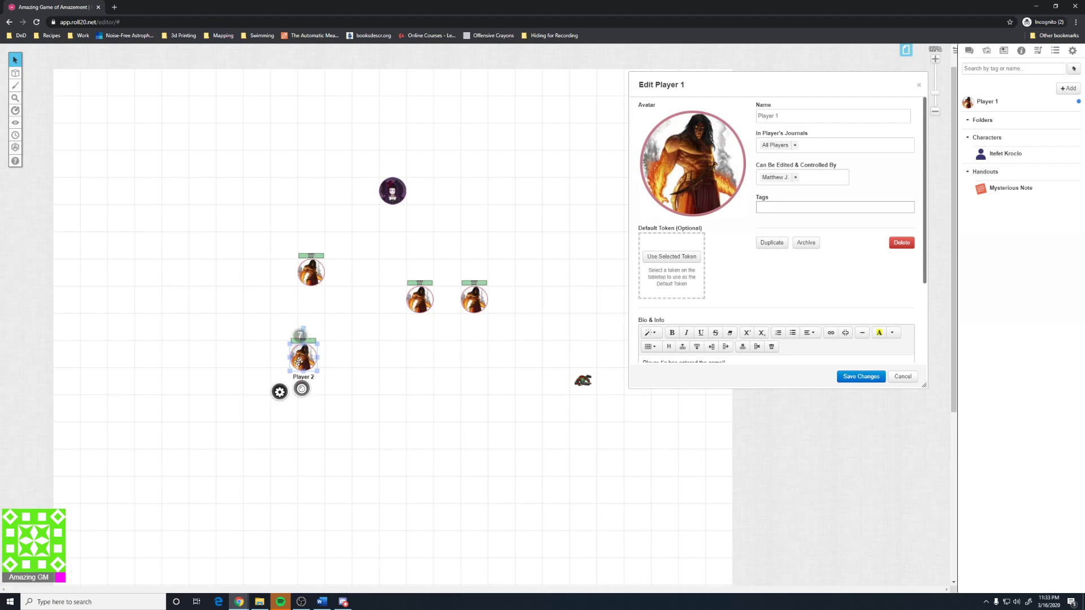
{"action": "left_click", "coordinate": [665, 257]}
Step: Move the token with the Player 2 nameplate closer to the other tokens and deselect it
{"action": "left_click", "coordinate": [506, 337]}
{"action": "left_click_drag", "start_coordinate": [309, 353], "coordinate": [344, 323]}
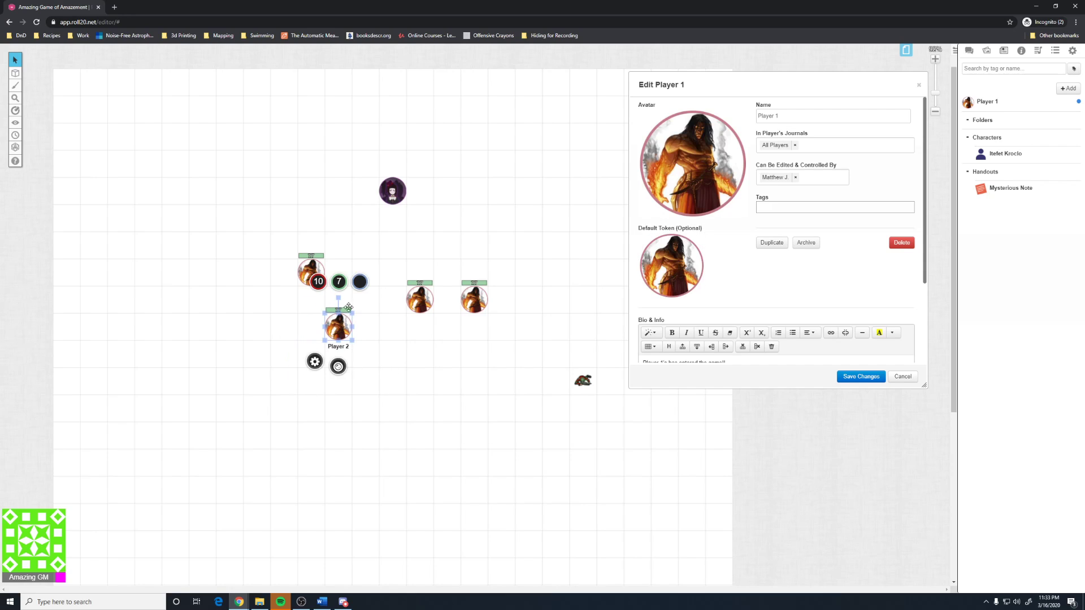
{"action": "left_click", "coordinate": [316, 289]}
{"action": "left_click", "coordinate": [314, 339]}
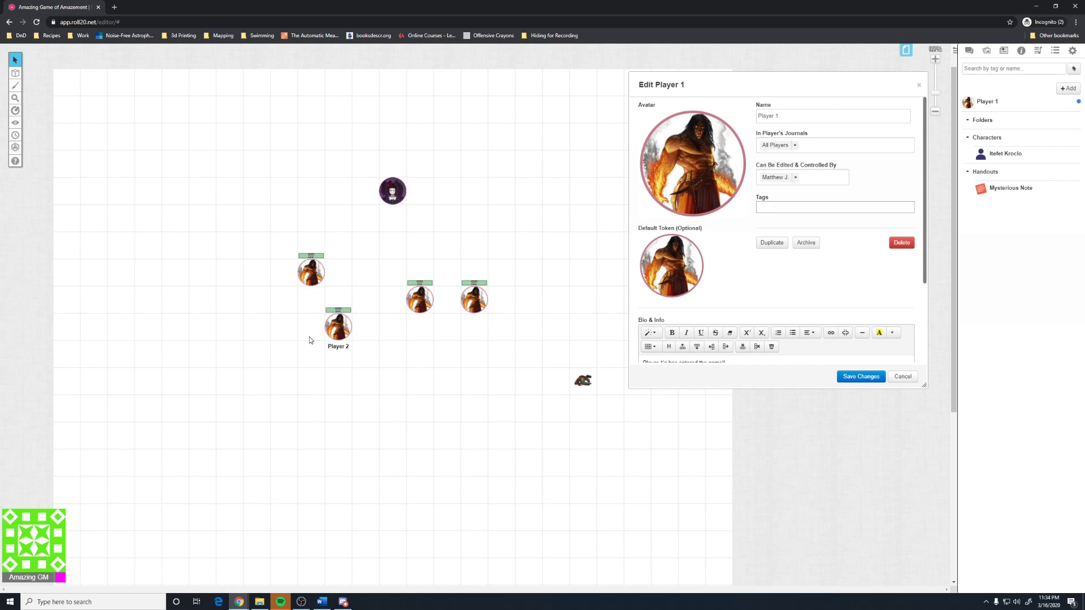
Step: Subtract 5 from the green hp bar of the token with the Player 2 nameplate
{"action": "left_click", "coordinate": [345, 325]}
{"action": "left_click", "coordinate": [338, 292]}
{"action": "left_click", "coordinate": [338, 326]}
{"action": "left_click", "coordinate": [338, 281]}
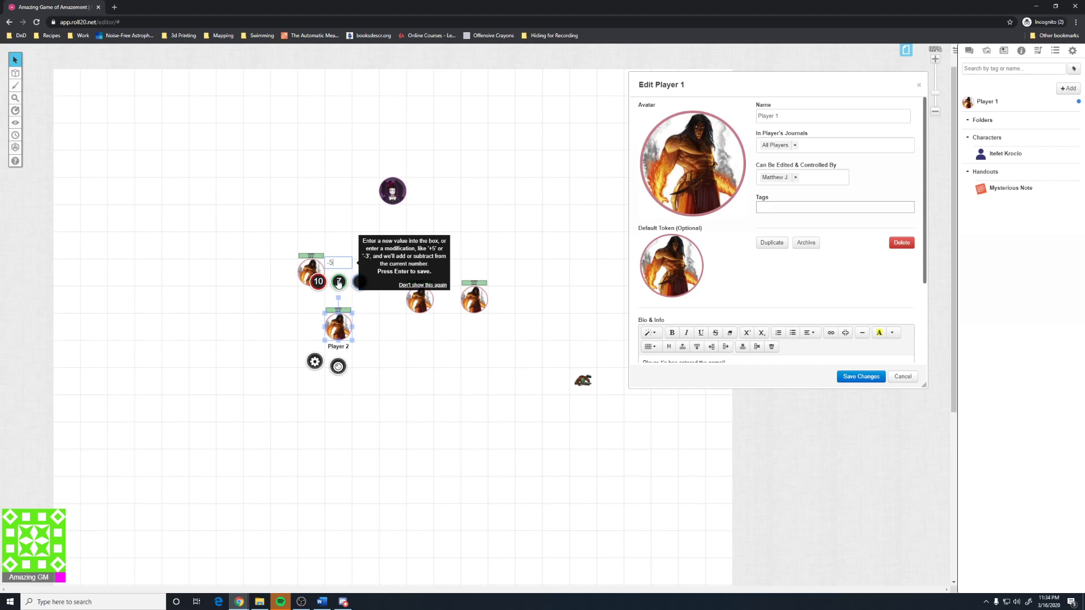
{"action": "key", "text": "Return"}
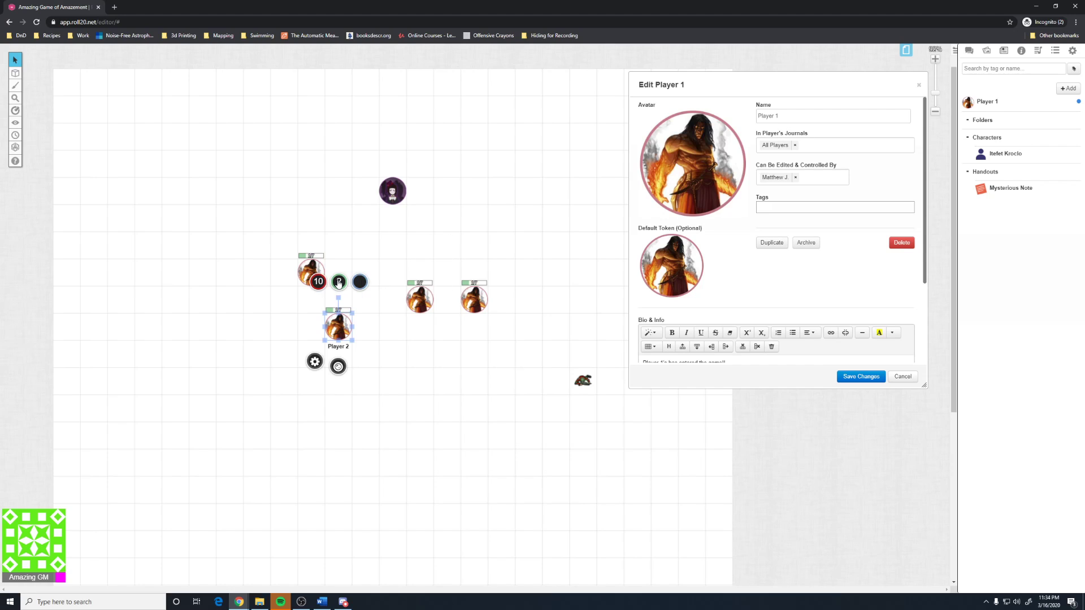
{"action": "left_click", "coordinate": [239, 277]}
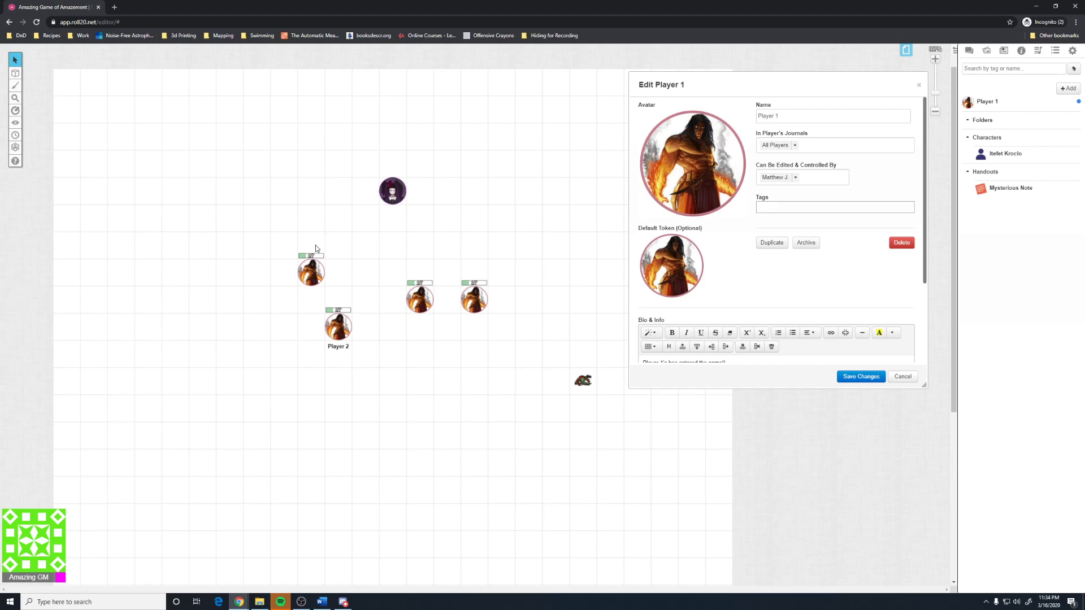
Step: Delete the four Player 1 character tokens from the map, and save and close the Player 1 character
{"action": "left_click_drag", "start_coordinate": [281, 238], "coordinate": [522, 383]}
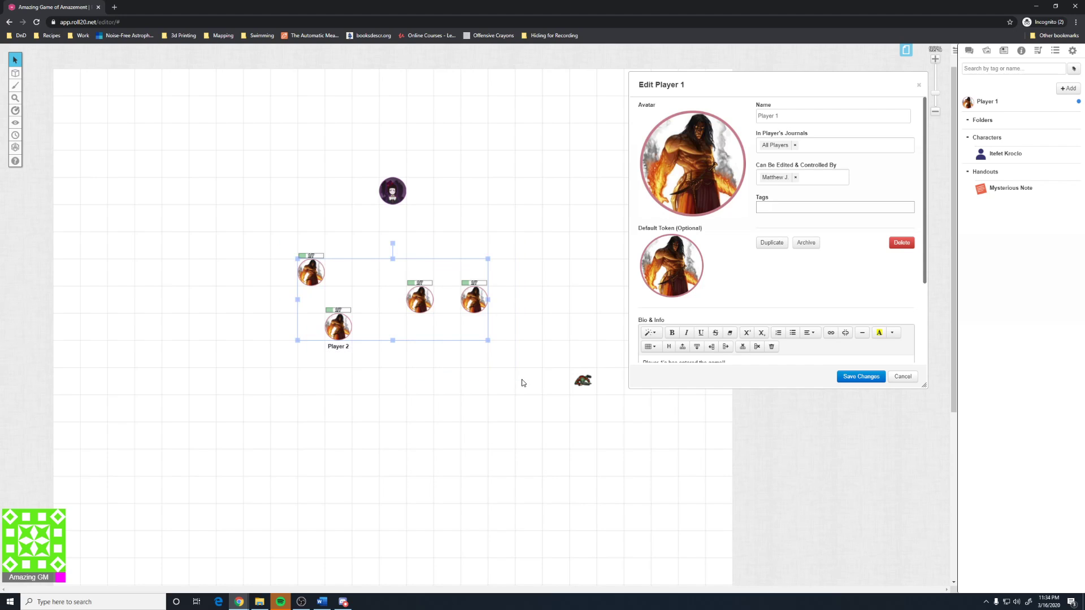
{"action": "key", "text": "Delete"}
{"action": "left_click", "coordinate": [856, 378]}
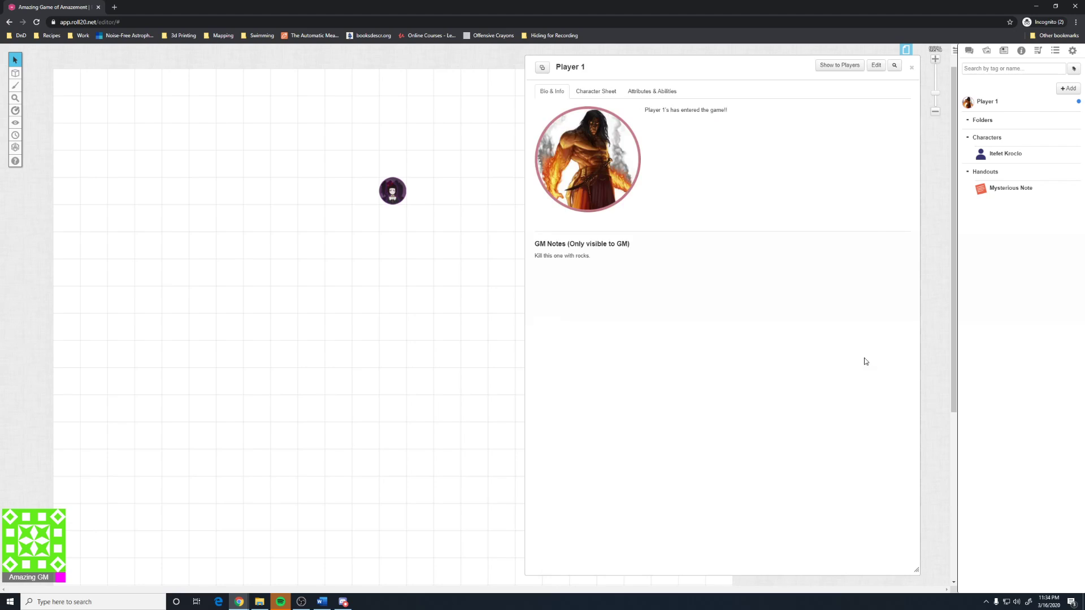
{"action": "left_click", "coordinate": [910, 69]}
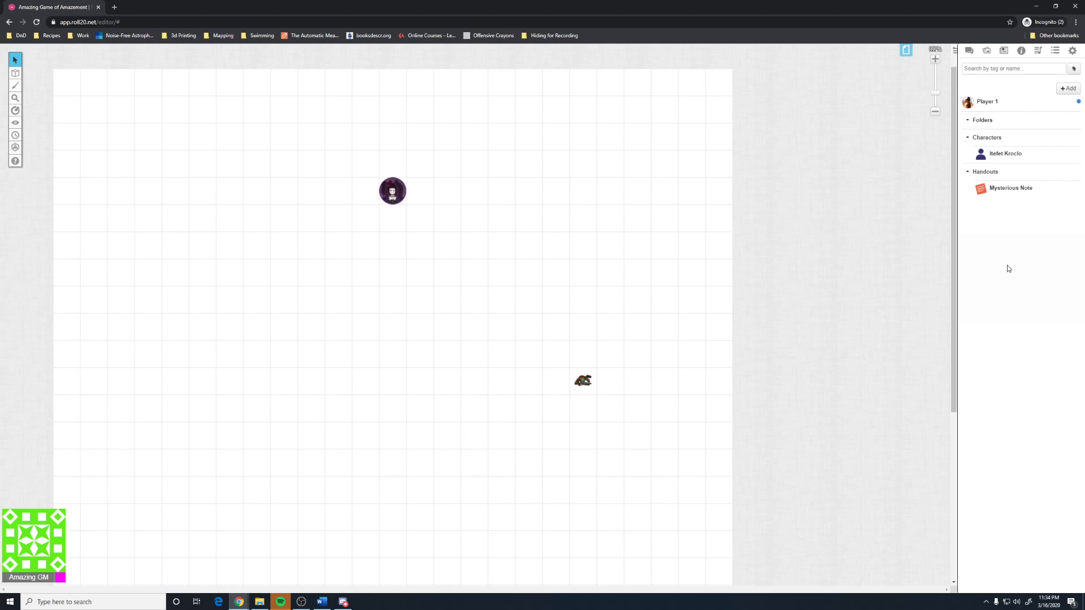